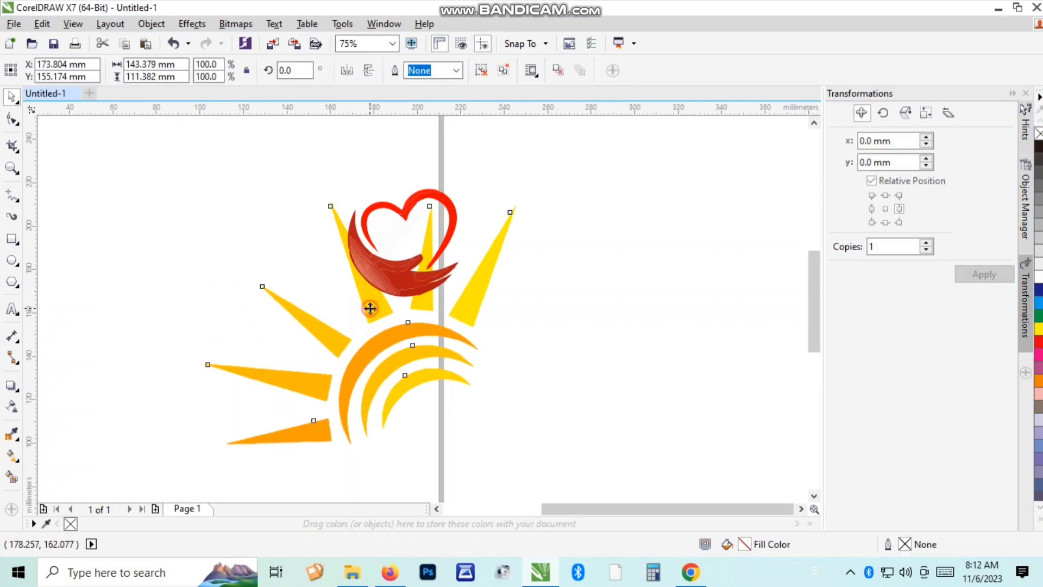
Step: Scale the sun artwork down to about 20 mm wide, placing it clear of the heart and hand
{"action": "left_click_drag", "start_coordinate": [522, 197], "coordinate": [272, 201]}
{"action": "left_click", "coordinate": [491, 189]}
{"action": "scroll", "coordinate": [385, 233], "scroll_direction": "up", "scroll_amount": 2}
{"action": "scroll", "coordinate": [373, 238], "scroll_direction": "down", "scroll_amount": 1}
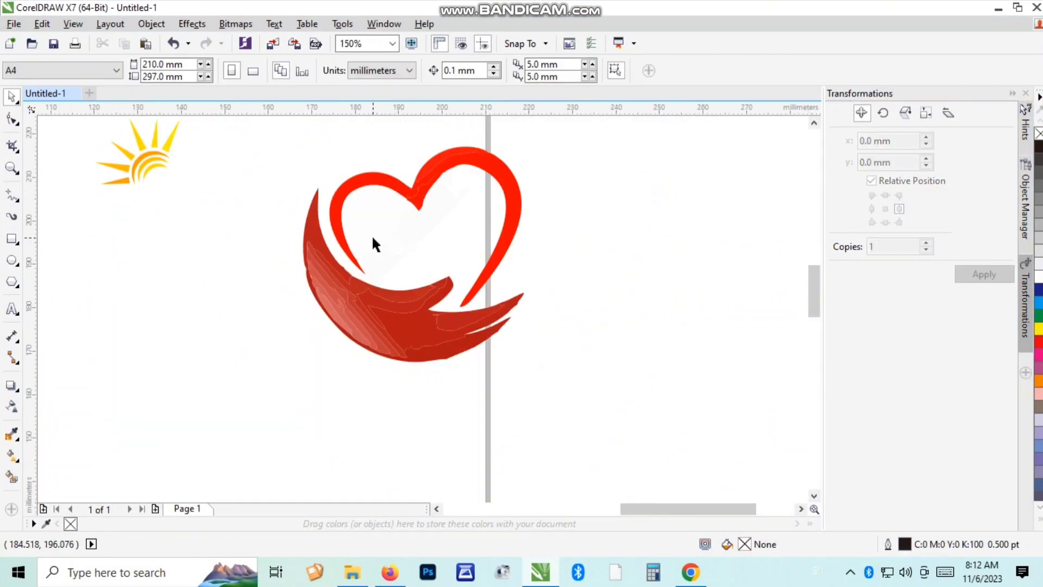
Step: Weld the red heart outline to the lighter piece on its right lobe
{"action": "left_click", "coordinate": [406, 202]}
{"action": "scroll", "coordinate": [406, 202], "scroll_direction": "up", "scroll_amount": 5}
{"action": "scroll", "coordinate": [335, 207], "scroll_direction": "down", "scroll_amount": 3}
{"action": "scroll", "coordinate": [387, 177], "scroll_direction": "up", "scroll_amount": 3}
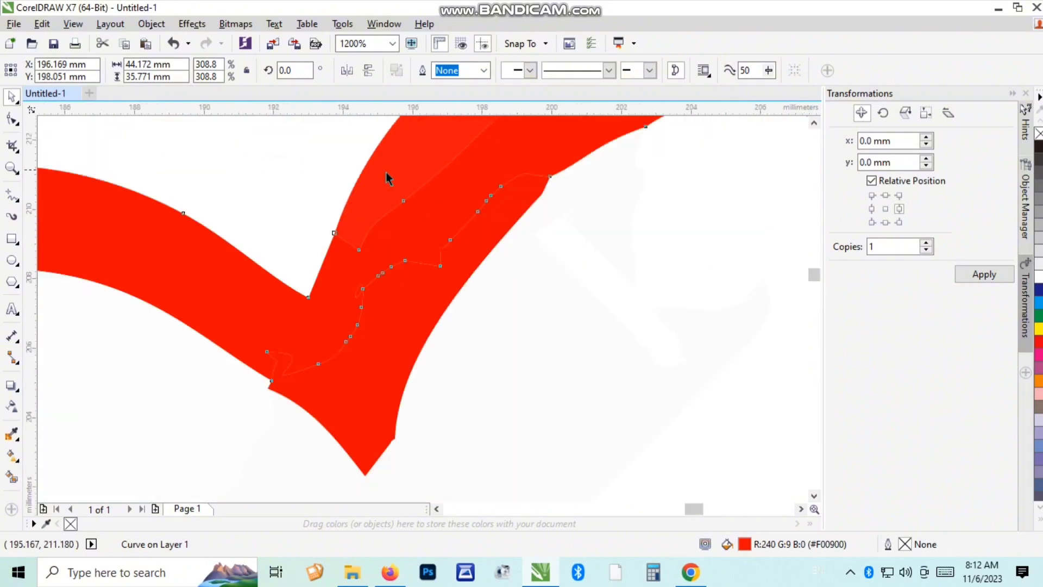
{"action": "left_click", "coordinate": [387, 173], "text": "shift"}
{"action": "scroll", "coordinate": [322, 252], "scroll_direction": "down", "scroll_amount": 2}
{"action": "left_click", "coordinate": [427, 71]}
{"action": "left_click", "coordinate": [601, 207]}
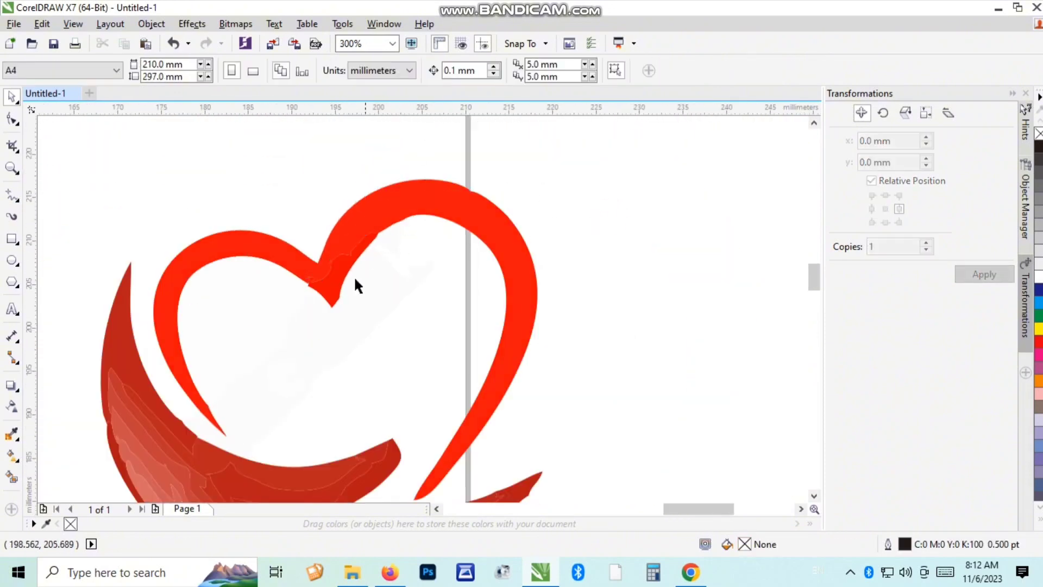
Step: Weld the remaining fragment at the heart's notch to the heart outline
{"action": "scroll", "coordinate": [332, 269], "scroll_direction": "up", "scroll_amount": 1}
{"action": "left_click", "coordinate": [335, 272]}
{"action": "left_click", "coordinate": [348, 208], "text": "shift"}
{"action": "left_click", "coordinate": [427, 72]}
{"action": "left_click", "coordinate": [488, 298]}
Step: Delete the faint near-white shape inside the heart
{"action": "double_click", "coordinate": [372, 217]}
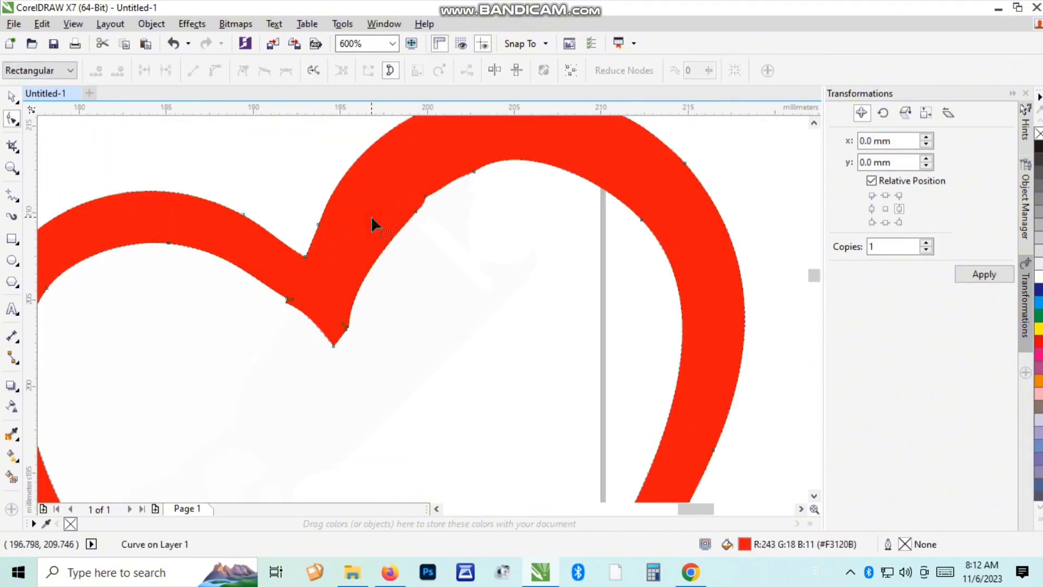
{"action": "left_click", "coordinate": [443, 287]}
{"action": "key", "text": "space"}
{"action": "key", "text": "Delete"}
Step: Delete the stray nodes on the right lobe's inner edge and on both sides of the heart's inner notch tip
{"action": "double_click", "coordinate": [411, 203]}
{"action": "left_click", "coordinate": [427, 195]}
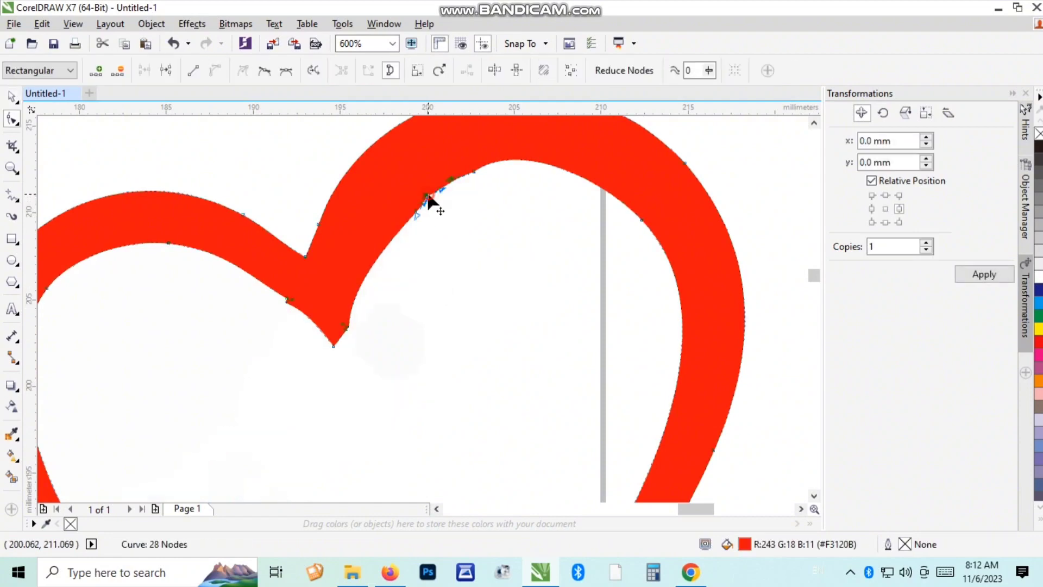
{"action": "key", "text": "Delete"}
{"action": "key", "text": "Delete"}
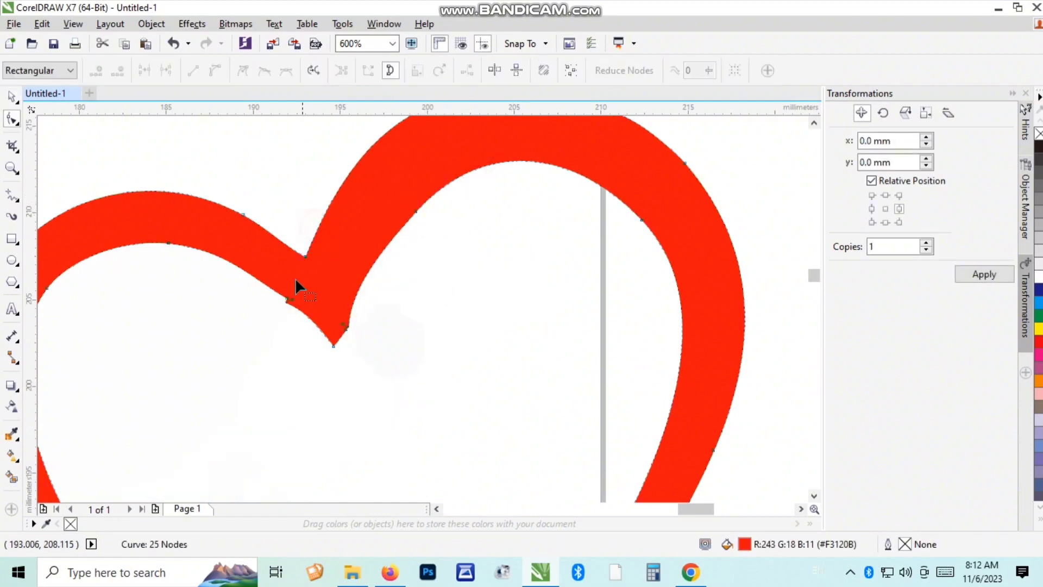
{"action": "key", "text": "Delete"}
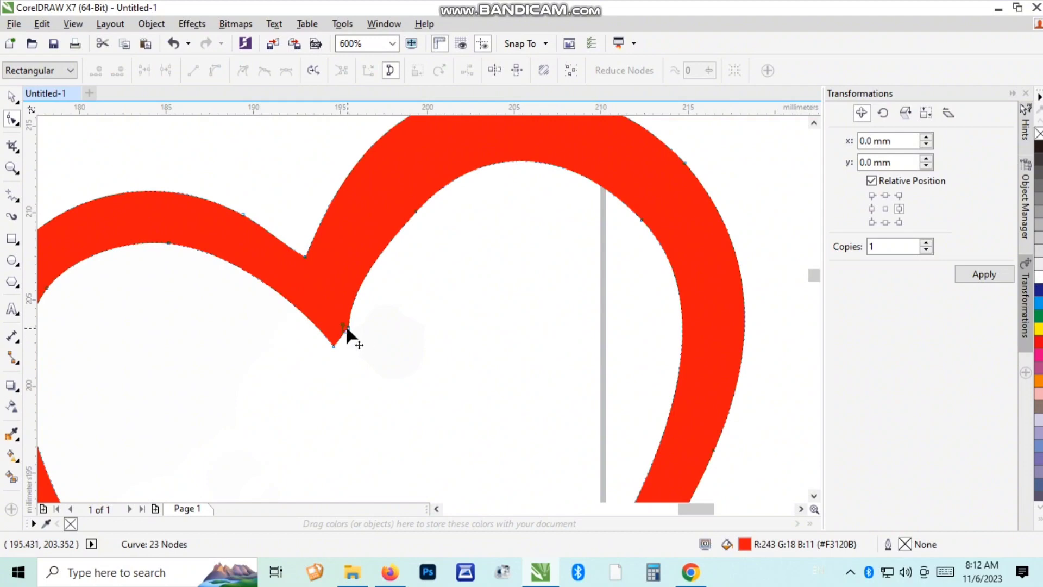
{"action": "left_click", "coordinate": [348, 328]}
{"action": "key", "text": "Delete"}
{"action": "left_click", "coordinate": [348, 327]}
{"action": "key", "text": "Delete"}
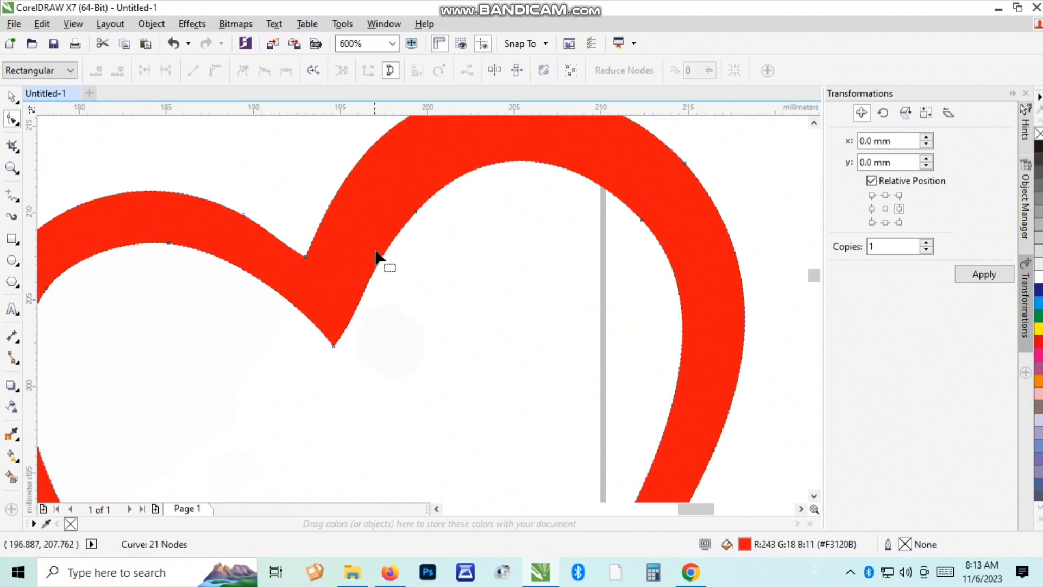
Step: Remove the extra node on the right lobe's inner edge and smooth the curve running up from the notch tip
{"action": "left_click", "coordinate": [415, 213]}
{"action": "key", "text": "Delete"}
{"action": "left_click", "coordinate": [334, 346]}
{"action": "mouse_move", "coordinate": [396, 263]}
{"action": "left_mouse_down"}
{"action": "mouse_move", "coordinate": [382, 255]}
{"action": "mouse_move", "coordinate": [387, 267]}
{"action": "left_mouse_up"}
{"action": "left_click", "coordinate": [333, 347]}
Step: Delete the surplus nodes along the top outer edge of the heart's right lobe
{"action": "scroll", "coordinate": [307, 224], "scroll_direction": "down", "scroll_amount": 1}
{"action": "key", "text": "F5"}
{"action": "scroll", "coordinate": [436, 154], "scroll_direction": "up", "scroll_amount": 2}
{"action": "key", "text": "F10"}
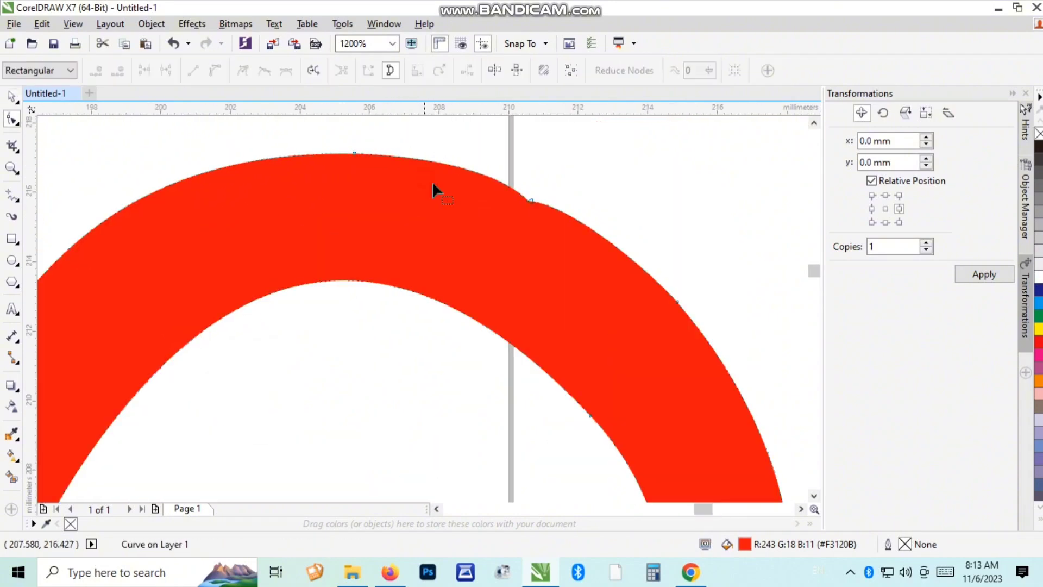
{"action": "left_click", "coordinate": [531, 200]}
{"action": "key", "text": "Delete"}
{"action": "scroll", "coordinate": [342, 180], "scroll_direction": "down", "scroll_amount": 1}
{"action": "scroll", "coordinate": [510, 210], "scroll_direction": "down", "scroll_amount": 1}
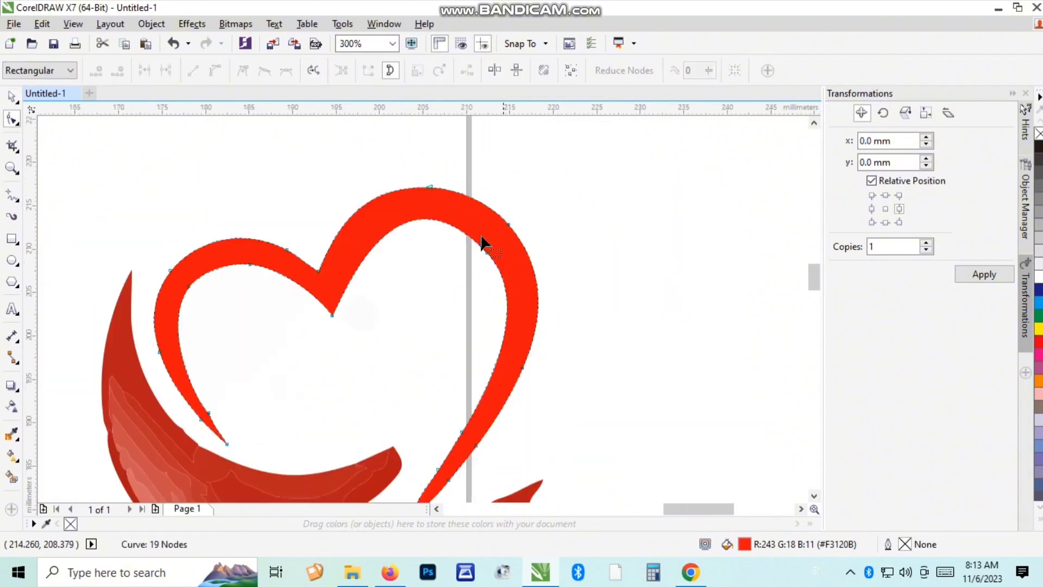
{"action": "left_click", "coordinate": [430, 185]}
{"action": "key", "text": "Delete"}
{"action": "scroll", "coordinate": [496, 333], "scroll_direction": "down", "scroll_amount": 1}
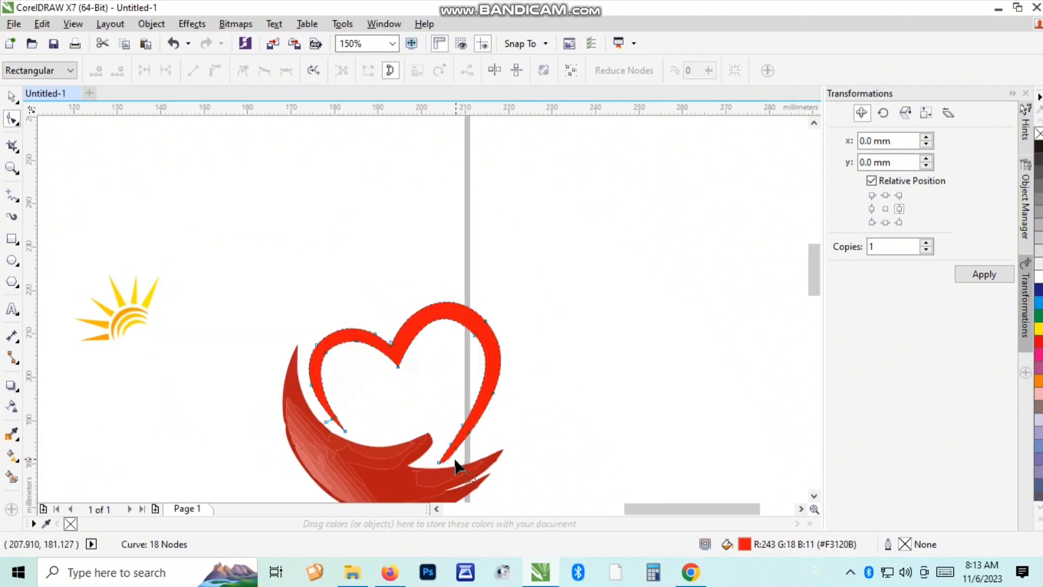
Step: Reshape the heart's lower right tip into a clean point by adjusting its curve handles and deleting the neighbouring nodes
{"action": "scroll", "coordinate": [336, 491], "scroll_direction": "up", "scroll_amount": 3}
{"action": "left_click", "coordinate": [327, 486]}
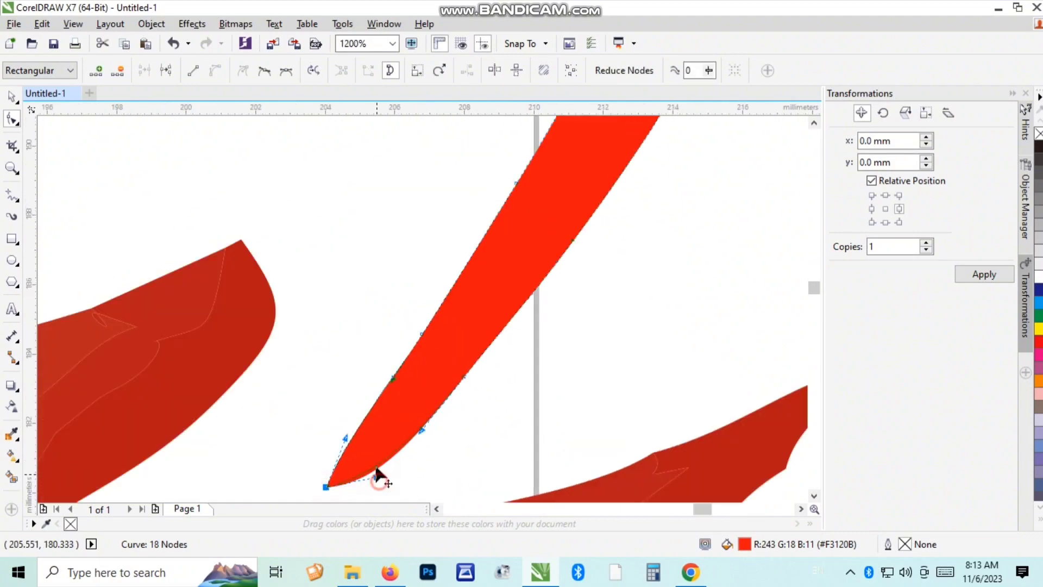
{"action": "left_click_drag", "start_coordinate": [377, 475], "coordinate": [374, 448]}
{"action": "double_click", "coordinate": [464, 377]}
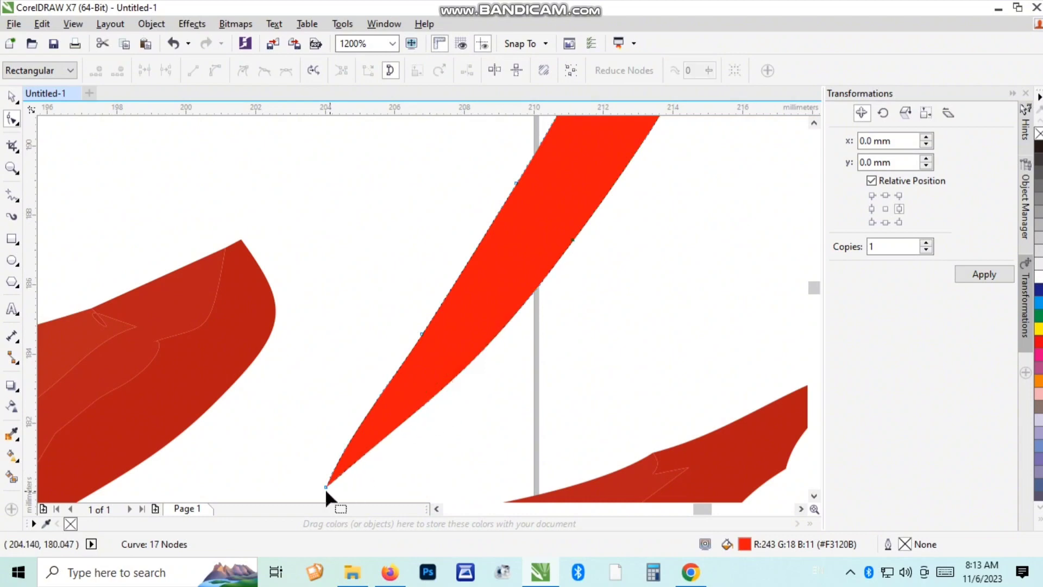
{"action": "left_click", "coordinate": [326, 487]}
{"action": "left_click_drag", "start_coordinate": [350, 439], "coordinate": [368, 438]}
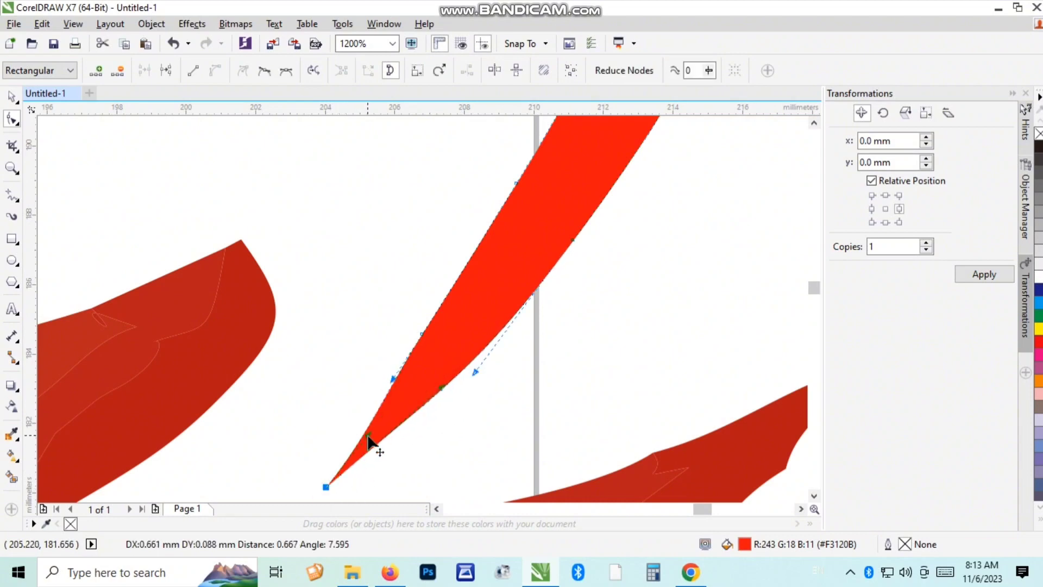
{"action": "double_click", "coordinate": [423, 331]}
Step: Delete the extra nodes beside the heart's lower left tip to smooth both of its edges
{"action": "scroll", "coordinate": [358, 308], "scroll_direction": "down", "scroll_amount": 5}
{"action": "scroll", "coordinate": [328, 366], "scroll_direction": "up", "scroll_amount": 3}
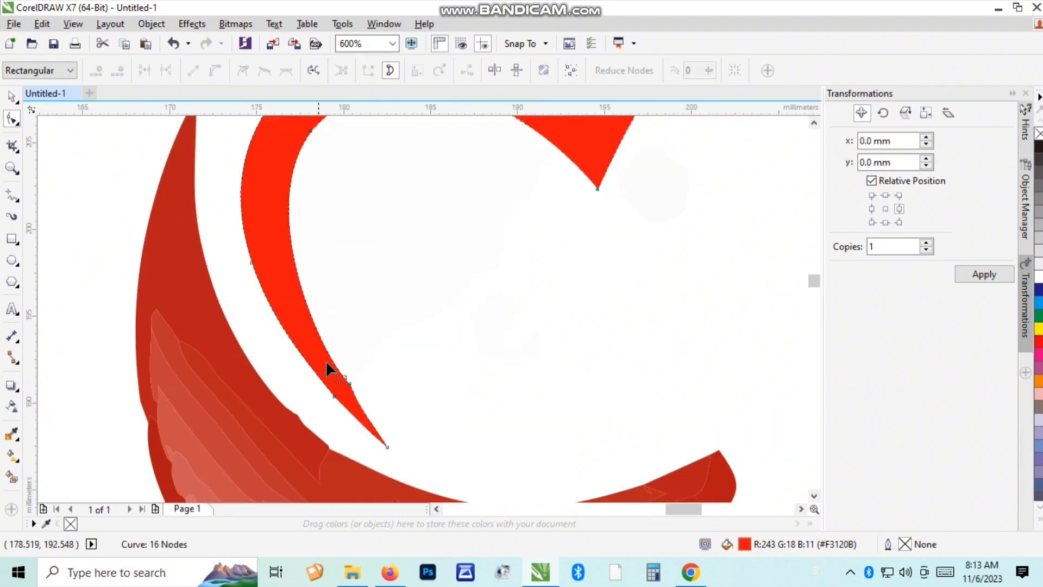
{"action": "double_click", "coordinate": [378, 434]}
{"action": "left_click", "coordinate": [387, 446]}
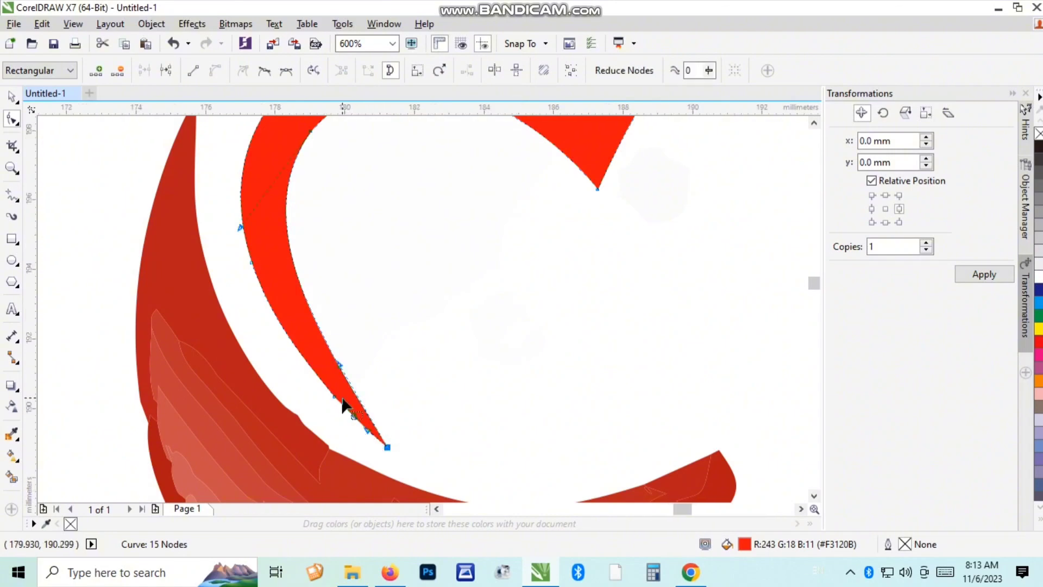
{"action": "scroll", "coordinate": [342, 399], "scroll_direction": "up", "scroll_amount": 1}
{"action": "double_click", "coordinate": [326, 397]}
{"action": "left_click", "coordinate": [432, 496]}
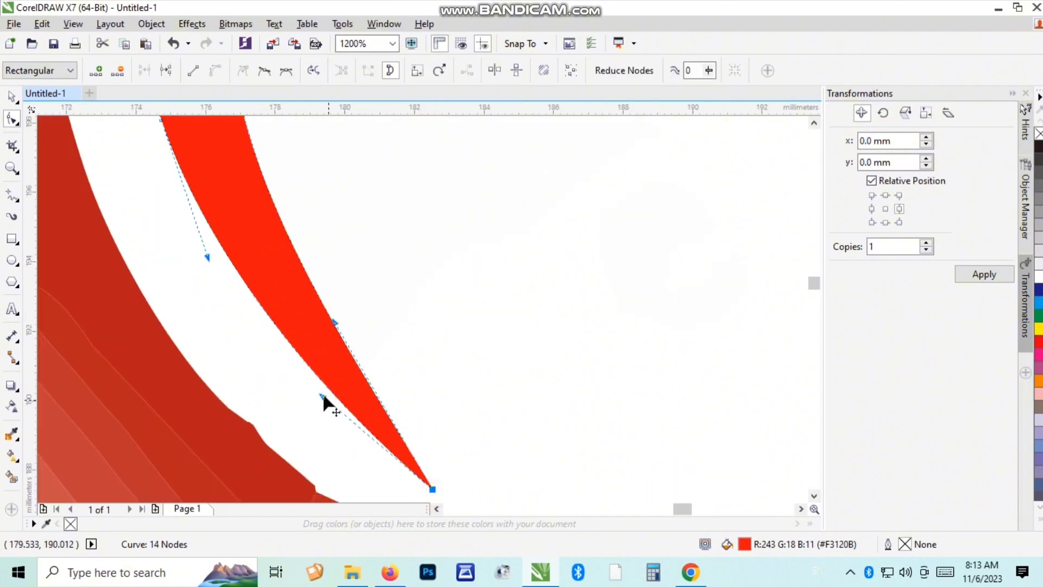
Step: Remove the surplus node on the outer edge of the heart's right lobe
{"action": "scroll", "coordinate": [268, 391], "scroll_direction": "down", "scroll_amount": 3}
{"action": "scroll", "coordinate": [217, 272], "scroll_direction": "up", "scroll_amount": 2}
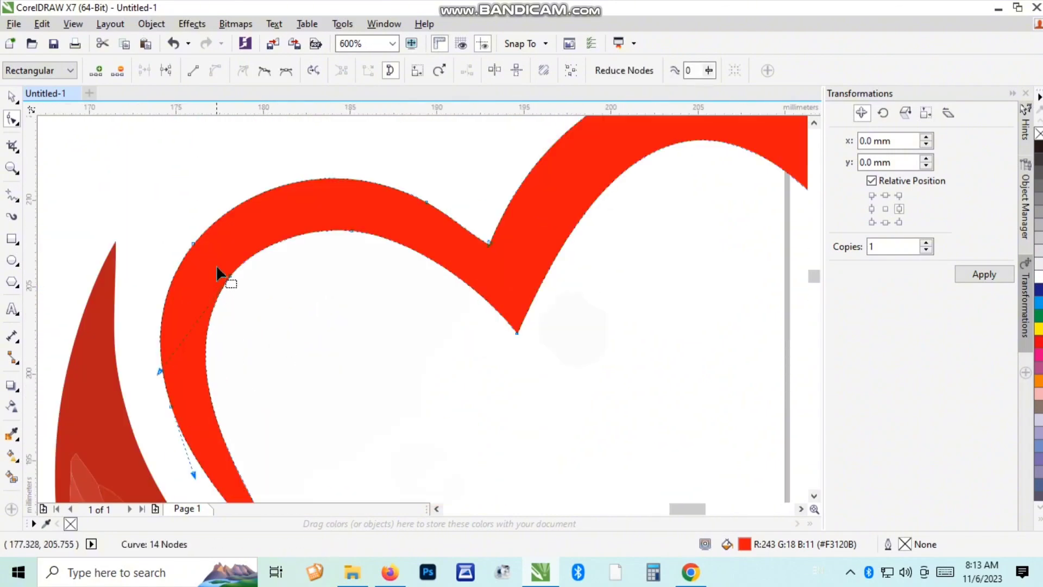
{"action": "scroll", "coordinate": [212, 287], "scroll_direction": "up", "scroll_amount": 1}
{"action": "key", "text": "space"}
{"action": "scroll", "coordinate": [256, 224], "scroll_direction": "down", "scroll_amount": 1}
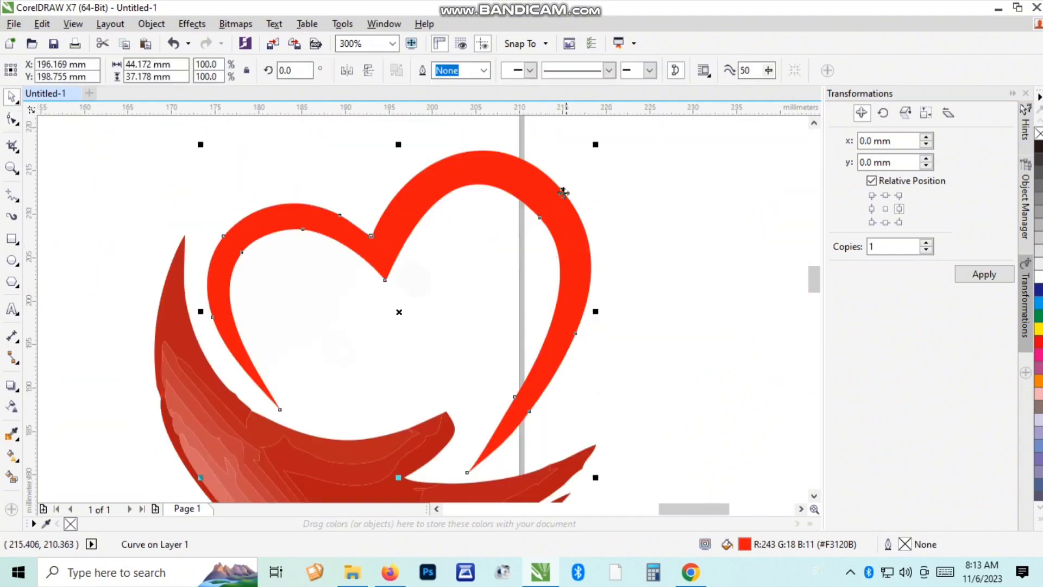
{"action": "scroll", "coordinate": [563, 195], "scroll_direction": "up", "scroll_amount": 1}
{"action": "key", "text": "space"}
{"action": "scroll", "coordinate": [517, 206], "scroll_direction": "down", "scroll_amount": 1}
{"action": "key", "text": "space"}
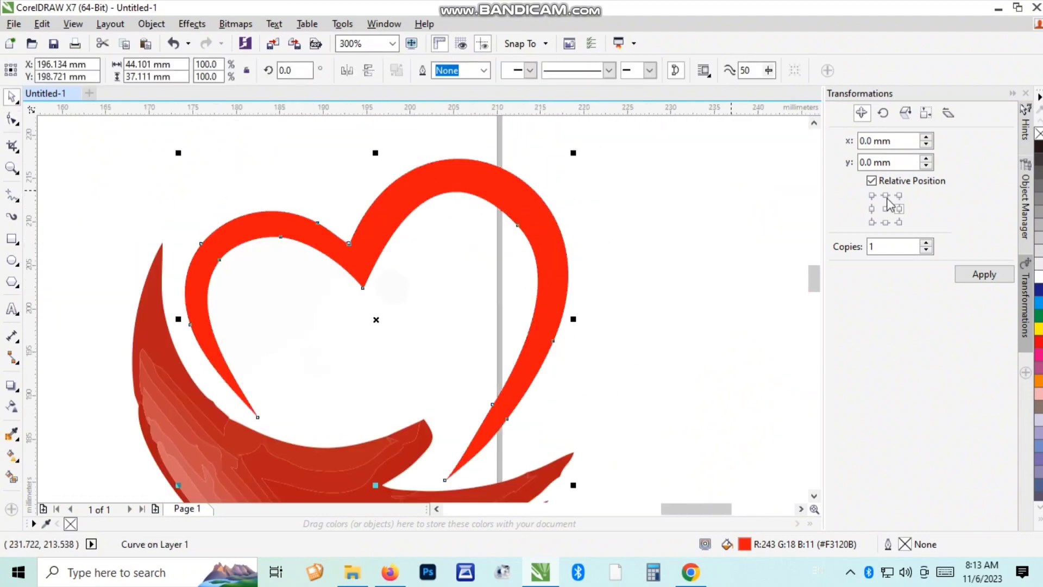
Step: Fill the heart with sky blue
{"action": "left_click", "coordinate": [1039, 305]}
{"action": "left_click", "coordinate": [771, 254]}
{"action": "scroll", "coordinate": [468, 225], "scroll_direction": "down", "scroll_amount": 2}
{"action": "scroll", "coordinate": [427, 294], "scroll_direction": "up", "scroll_amount": 2}
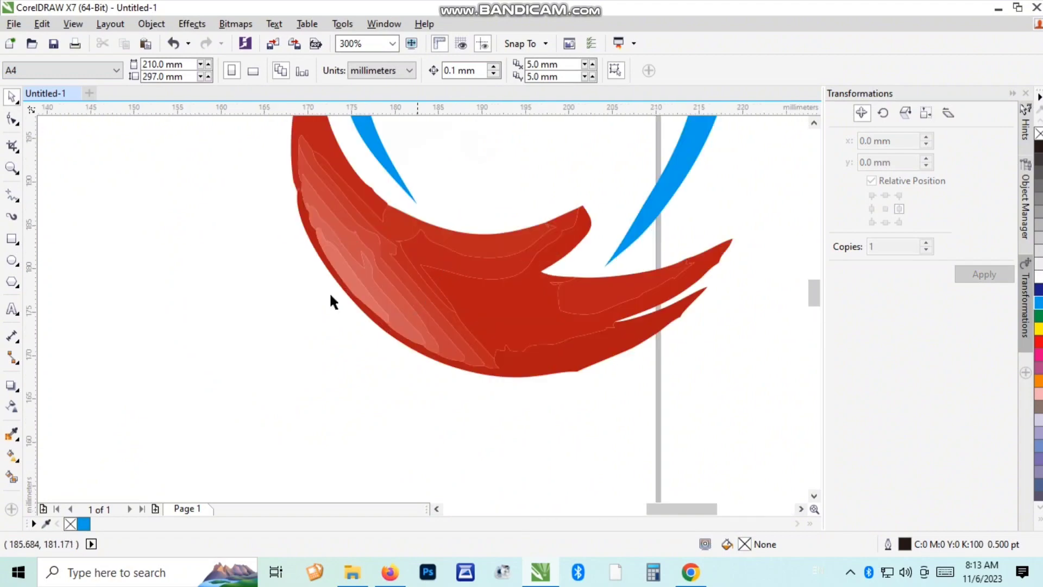
Step: Move the sun above the heart's right lobe and rotate it about 26 degrees clockwise so it stands upright
{"action": "scroll", "coordinate": [332, 332], "scroll_direction": "down", "scroll_amount": 1}
{"action": "left_click_drag", "start_coordinate": [140, 179], "coordinate": [360, 204]}
{"action": "scroll", "coordinate": [333, 174], "scroll_direction": "down", "scroll_amount": 2}
{"action": "scroll", "coordinate": [264, 243], "scroll_direction": "up", "scroll_amount": 2}
{"action": "left_click", "coordinate": [264, 242]}
{"action": "scroll", "coordinate": [265, 242], "scroll_direction": "up", "scroll_amount": 1}
{"action": "left_click_drag", "start_coordinate": [363, 306], "coordinate": [488, 163]}
Step: Ungroup the sun into separate rays and arcs
{"action": "scroll", "coordinate": [483, 150], "scroll_direction": "down", "scroll_amount": 1}
{"action": "scroll", "coordinate": [482, 146], "scroll_direction": "up", "scroll_amount": 2}
{"action": "left_click", "coordinate": [477, 69]}
{"action": "left_click", "coordinate": [359, 271]}
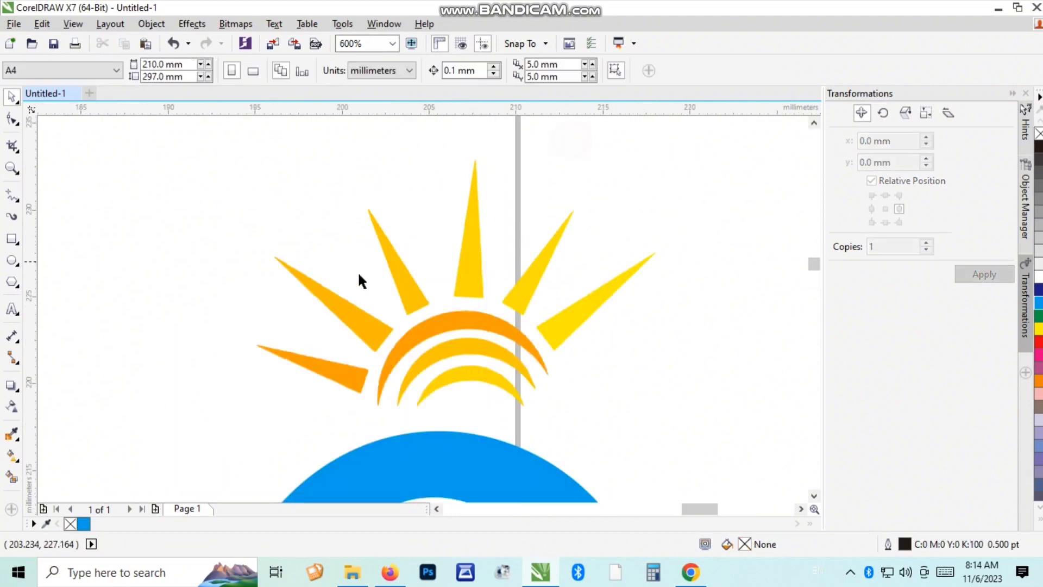
Step: Scale the six sun rays together proportionally to about 48% around their shared centre
{"action": "left_click", "coordinate": [334, 302]}
{"action": "left_click", "coordinate": [329, 367], "text": "shift"}
{"action": "left_click", "coordinate": [478, 260], "text": "shift"}
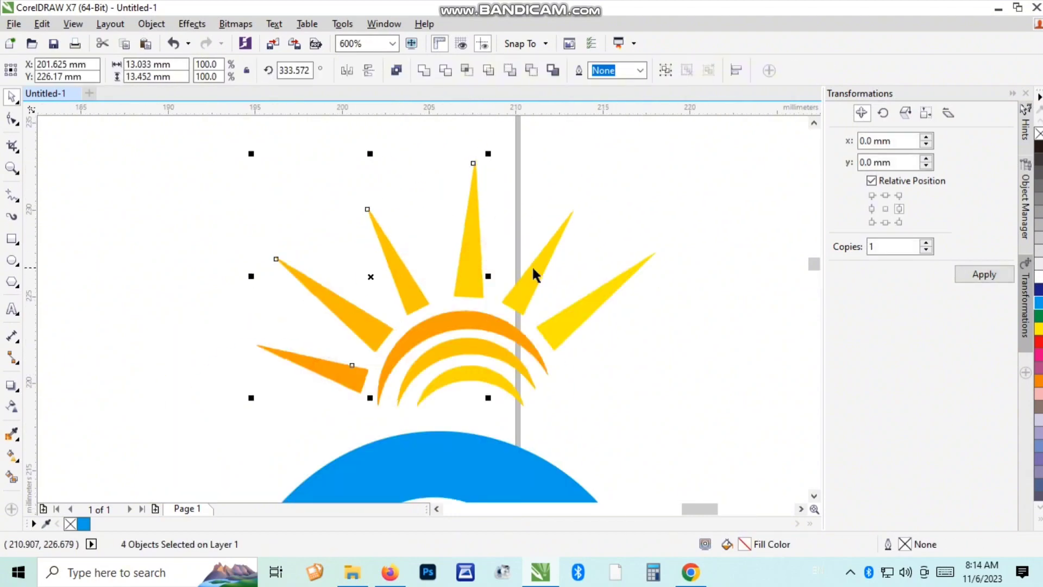
{"action": "left_click", "coordinate": [533, 272], "text": "shift"}
{"action": "left_click", "coordinate": [610, 301], "text": "shift"}
{"action": "left_click_drag", "start_coordinate": [459, 154], "coordinate": [458, 194]}
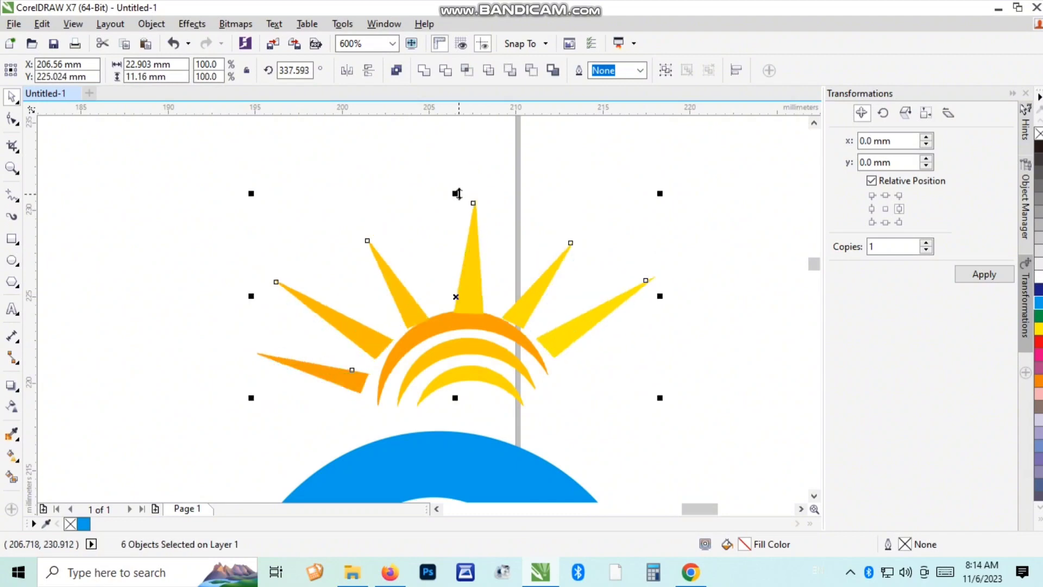
{"action": "key", "text": "ctrl+z"}
{"action": "left_click_drag", "start_coordinate": [662, 155], "coordinate": [618, 216]}
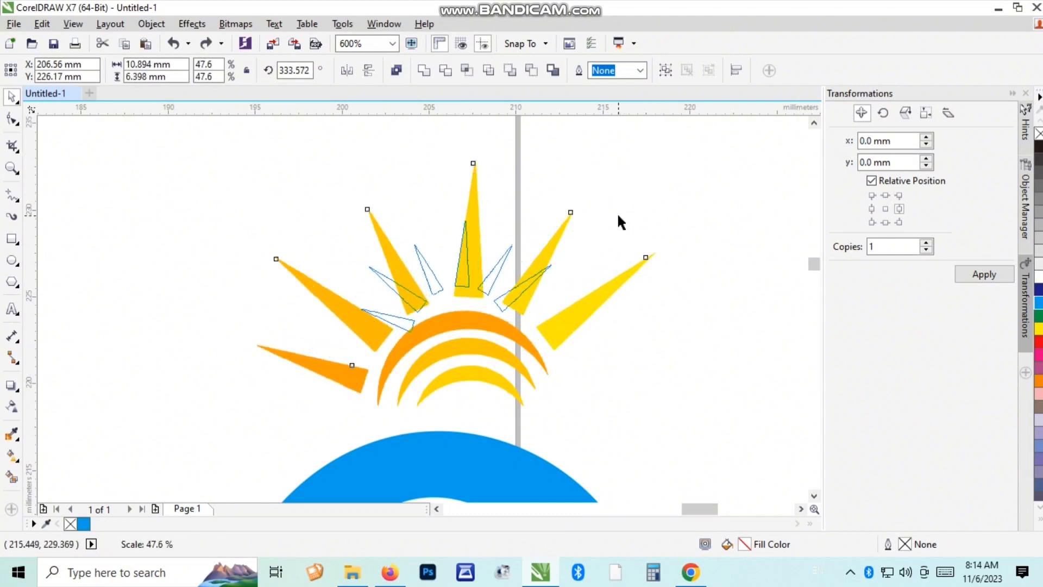
{"action": "left_click", "coordinate": [605, 291]}
Step: Reposition the shortened rays one by one so they are spaced around the sun's outer arc
{"action": "left_click_drag", "start_coordinate": [401, 322], "coordinate": [377, 354]}
{"action": "left_click_drag", "start_coordinate": [395, 288], "coordinate": [367, 315]}
{"action": "left_click", "coordinate": [434, 280]}
{"action": "left_click_drag", "start_coordinate": [422, 291], "coordinate": [448, 290]}
{"action": "mouse_move", "coordinate": [512, 290]}
{"action": "left_mouse_down"}
{"action": "mouse_move", "coordinate": [550, 312]}
{"action": "mouse_move", "coordinate": [521, 288]}
{"action": "left_mouse_up"}
{"action": "left_click_drag", "start_coordinate": [449, 279], "coordinate": [462, 284]}
Step: Group all the sun pieces and place the sun inside the heart's right lobe
{"action": "left_click_drag", "start_coordinate": [668, 210], "coordinate": [252, 415]}
{"action": "key", "text": "ctrl+g"}
{"action": "scroll", "coordinate": [533, 290], "scroll_direction": "down", "scroll_amount": 1}
{"action": "left_click_drag", "start_coordinate": [534, 291], "coordinate": [522, 301]}
{"action": "left_click", "coordinate": [522, 301]}
{"action": "left_click_drag", "start_coordinate": [575, 245], "coordinate": [577, 248]}
{"action": "left_click", "coordinate": [641, 274]}
{"action": "left_click_drag", "start_coordinate": [519, 296], "coordinate": [525, 427]}
{"action": "scroll", "coordinate": [524, 426], "scroll_direction": "down", "scroll_amount": 2}
{"action": "scroll", "coordinate": [409, 435], "scroll_direction": "up", "scroll_amount": 1}
Step: Combine the shaded fragments of the red hand into one curve
{"action": "left_click", "coordinate": [409, 435]}
{"action": "left_click", "coordinate": [513, 370]}
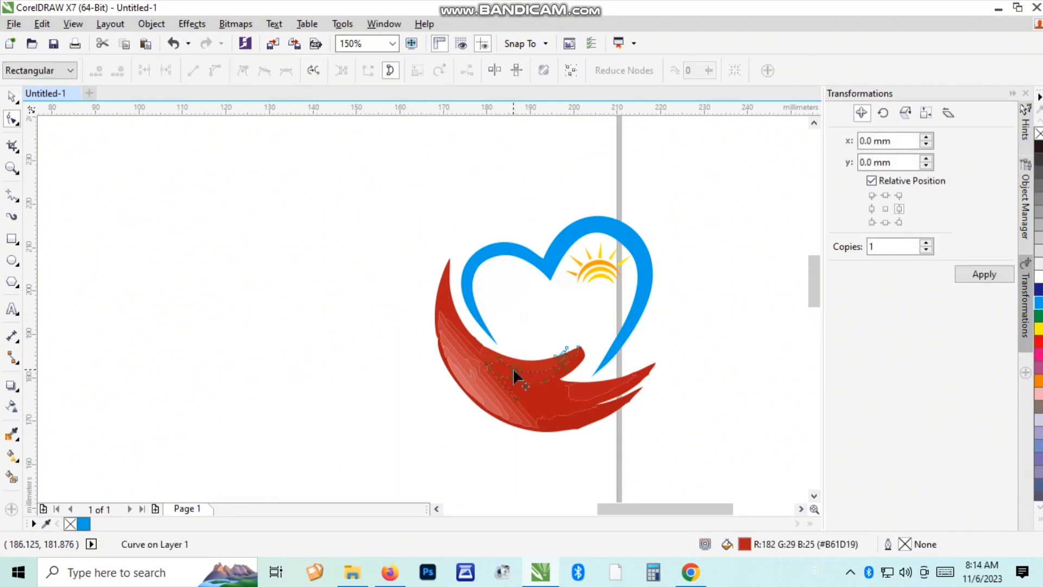
{"action": "scroll", "coordinate": [513, 369], "scroll_direction": "up", "scroll_amount": 2}
{"action": "scroll", "coordinate": [303, 348], "scroll_direction": "down", "scroll_amount": 1}
{"action": "left_click_drag", "start_coordinate": [383, 444], "coordinate": [560, 426]}
{"action": "key", "text": "ctrl+l"}
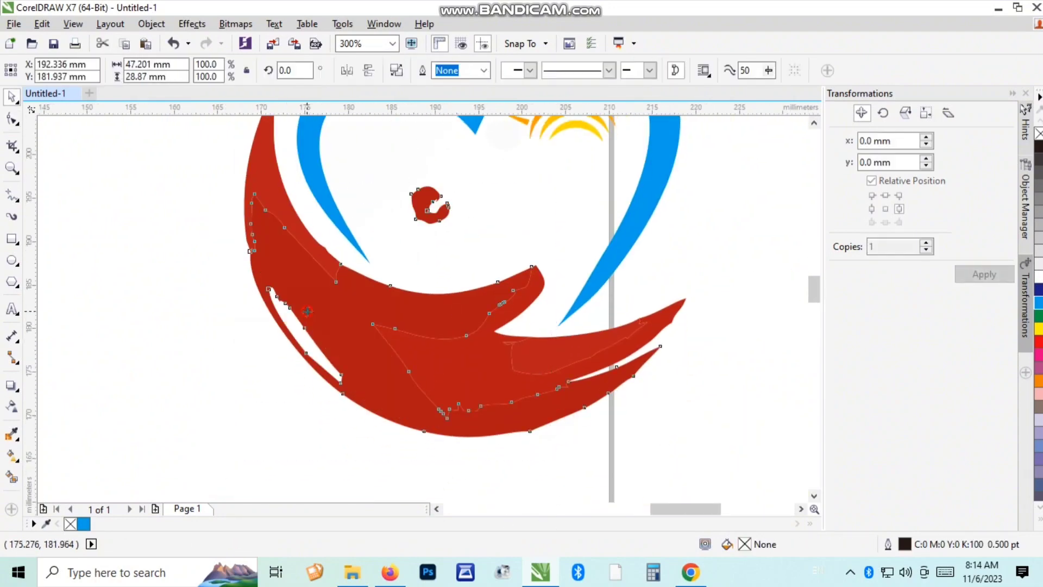
Step: Weld the combined hand curve to the hand's upper left piece and to the central palm piece
{"action": "left_click", "coordinate": [279, 214], "text": "shift"}
{"action": "left_click", "coordinate": [191, 243]}
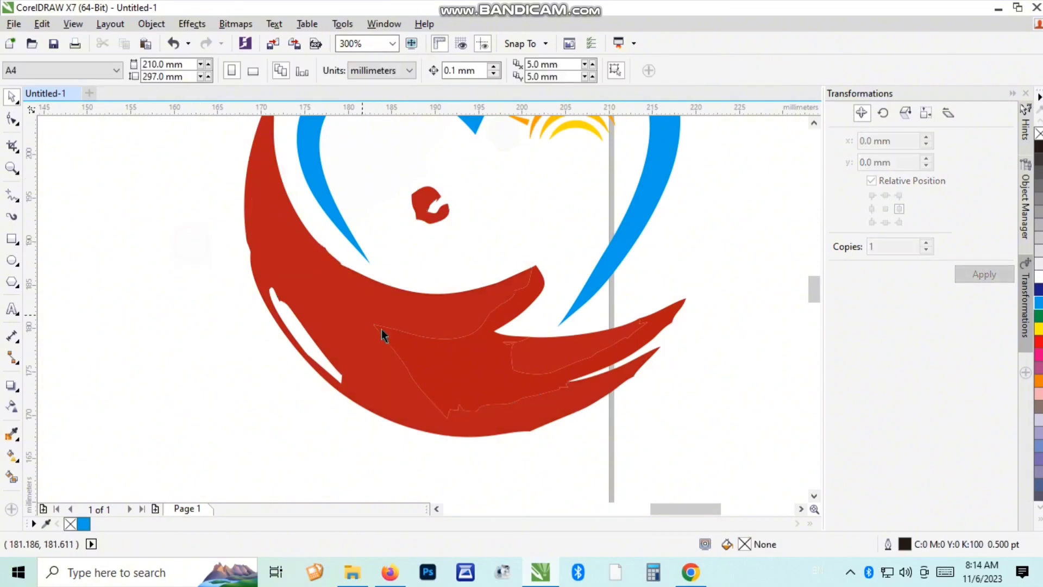
{"action": "left_click", "coordinate": [395, 338]}
{"action": "left_click", "coordinate": [338, 299], "text": "shift"}
{"action": "left_click", "coordinate": [422, 70]}
{"action": "left_click", "coordinate": [170, 326]}
Step: Weld the upper finger piece to the hand
{"action": "double_click", "coordinate": [446, 309]}
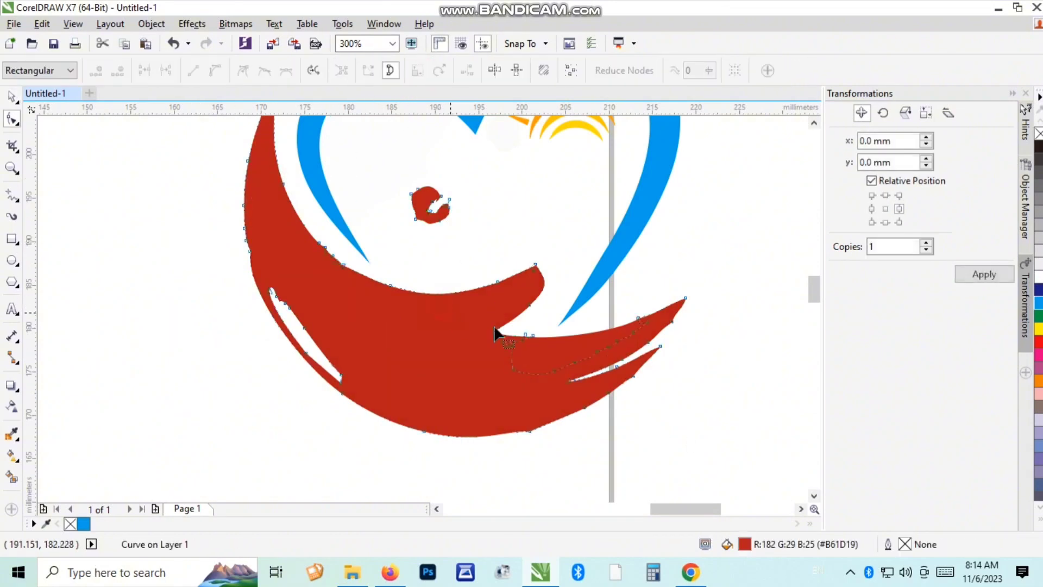
{"action": "key", "text": "space"}
{"action": "left_click", "coordinate": [531, 355]}
{"action": "left_click", "coordinate": [495, 397], "text": "shift"}
{"action": "left_click", "coordinate": [423, 70]}
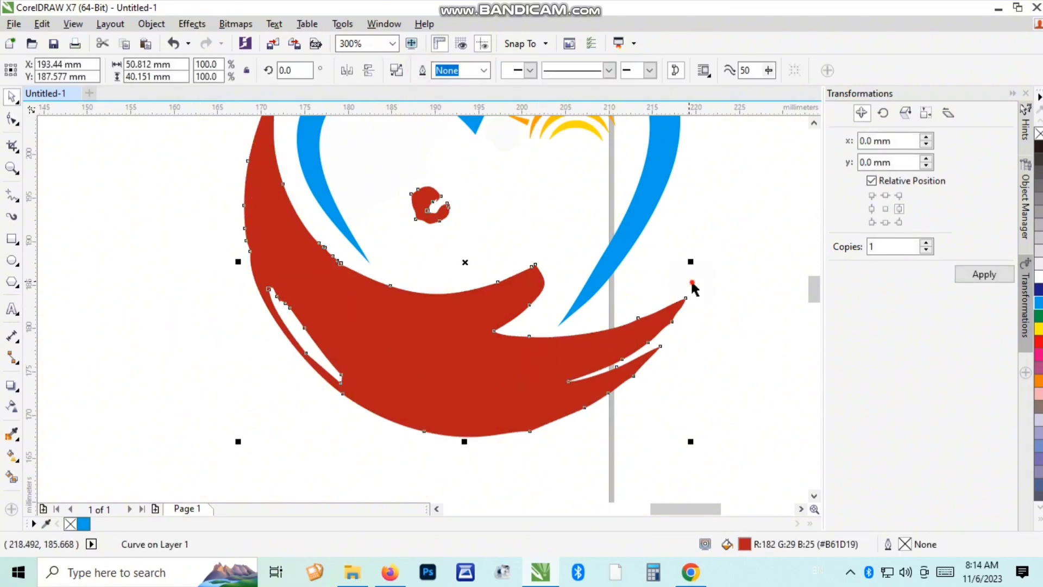
{"action": "left_click", "coordinate": [691, 281]}
Step: Reshape the hand's thumb into a sharp point with a smooth lower curve by moving its nodes and handles
{"action": "double_click", "coordinate": [597, 355]}
{"action": "scroll", "coordinate": [534, 275], "scroll_direction": "up", "scroll_amount": 1}
{"action": "left_click_drag", "start_coordinate": [535, 256], "coordinate": [577, 232]}
{"action": "left_click_drag", "start_coordinate": [600, 265], "coordinate": [555, 285]}
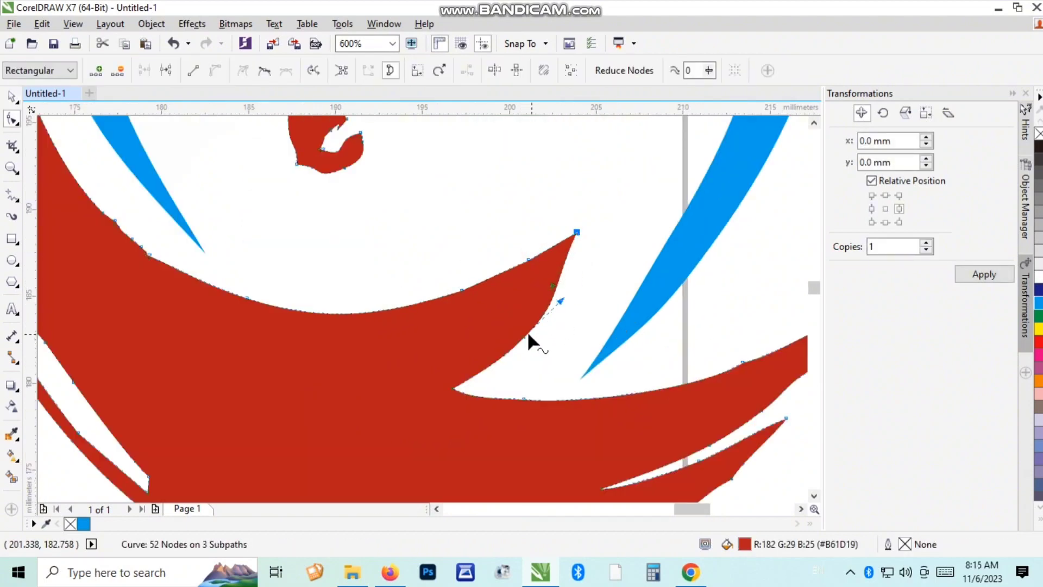
{"action": "double_click", "coordinate": [524, 336]}
{"action": "left_click_drag", "start_coordinate": [450, 388], "coordinate": [482, 359]}
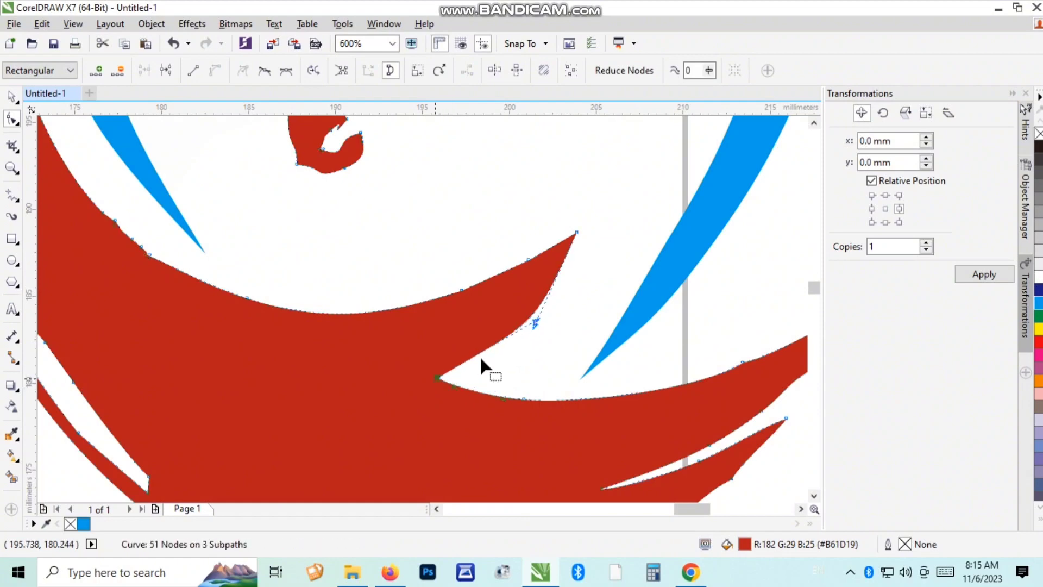
{"action": "left_click_drag", "start_coordinate": [536, 326], "coordinate": [554, 270]}
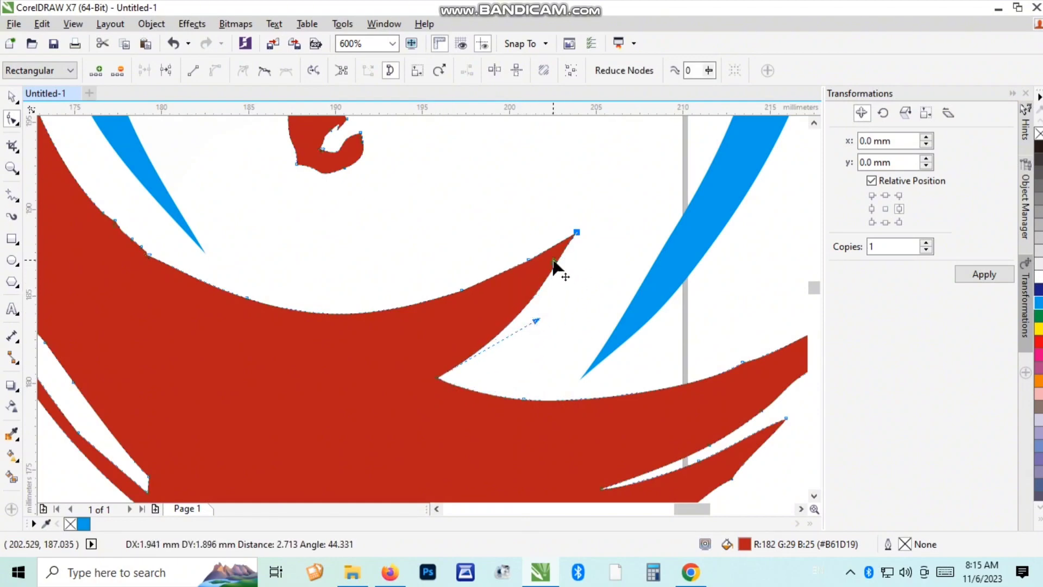
Step: Delete the surplus nodes along the thumb's upper edge and the jagged stretch of the hand's inner edge
{"action": "double_click", "coordinate": [531, 259]}
{"action": "double_click", "coordinate": [462, 291]}
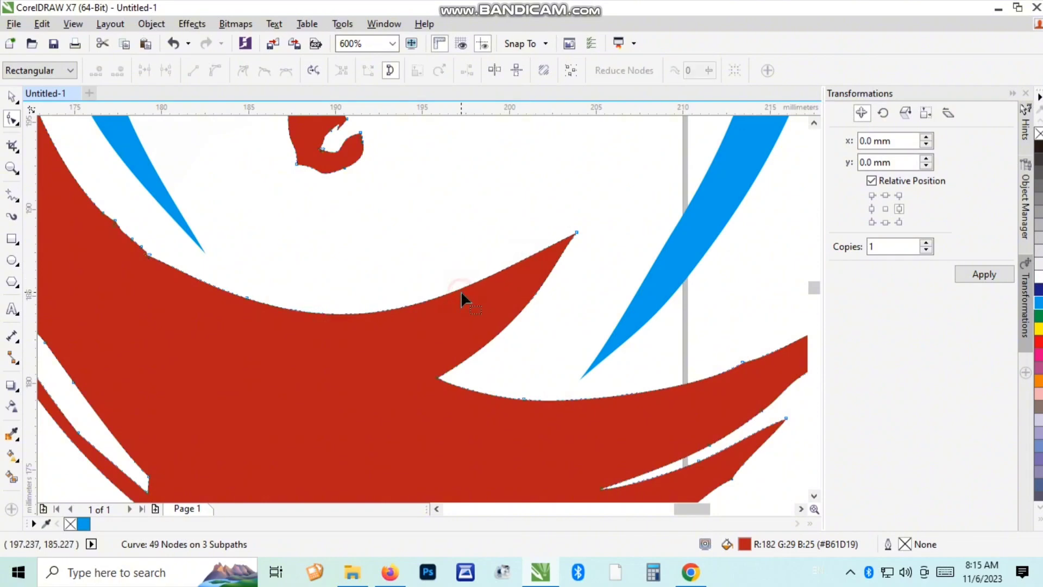
{"action": "left_click_drag", "start_coordinate": [90, 191], "coordinate": [193, 309]}
{"action": "key", "text": "Delete"}
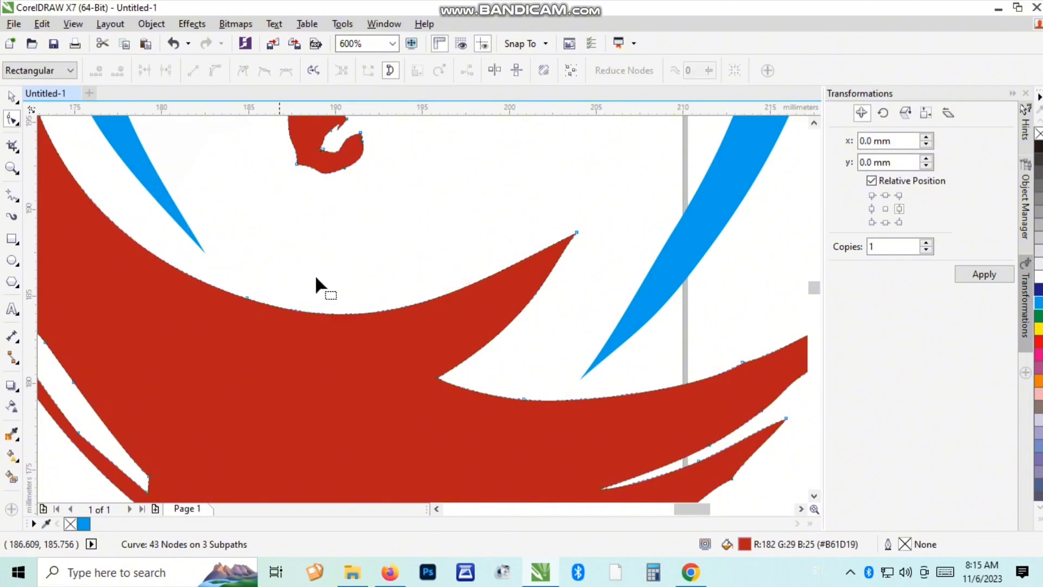
Step: Delete the surplus nodes around both ends of the narrow white slit in the hand's lower left
{"action": "scroll", "coordinate": [319, 284], "scroll_direction": "down", "scroll_amount": 2}
{"action": "left_click_drag", "start_coordinate": [103, 209], "coordinate": [153, 280]}
{"action": "key", "text": "Delete"}
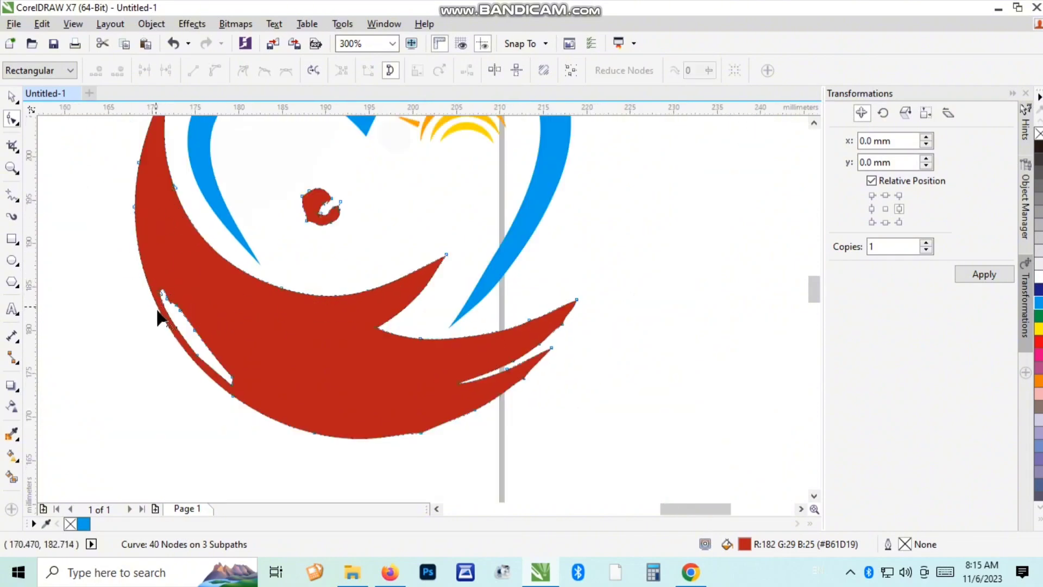
{"action": "scroll", "coordinate": [160, 306], "scroll_direction": "up", "scroll_amount": 2}
{"action": "key", "text": "space"}
{"action": "key", "text": "space"}
{"action": "scroll", "coordinate": [211, 241], "scroll_direction": "down", "scroll_amount": 2}
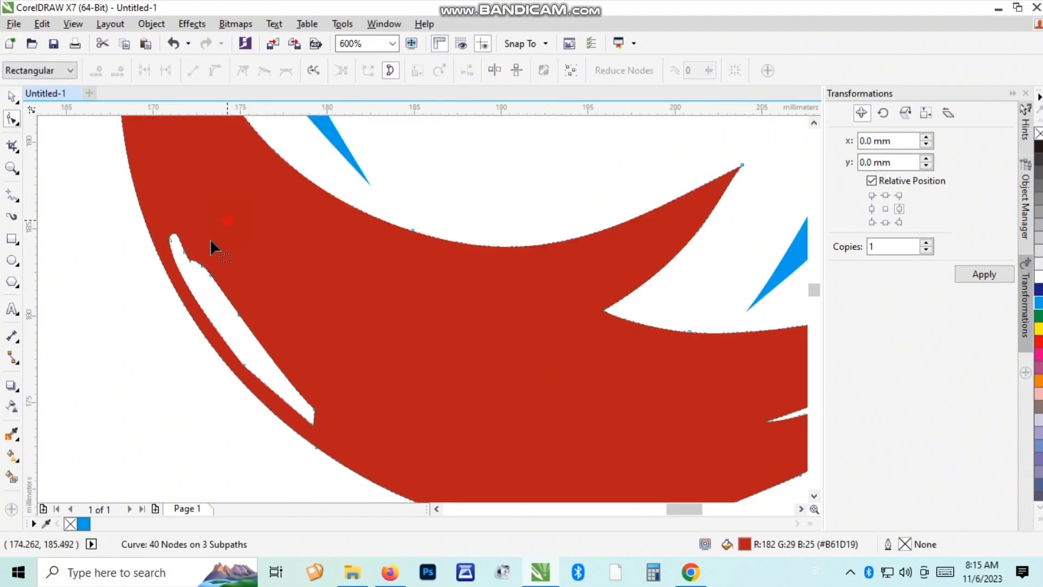
{"action": "left_click_drag", "start_coordinate": [226, 226], "coordinate": [168, 291]}
{"action": "key", "text": "Delete"}
{"action": "left_click_drag", "start_coordinate": [373, 342], "coordinate": [259, 429]}
{"action": "key", "text": "Delete"}
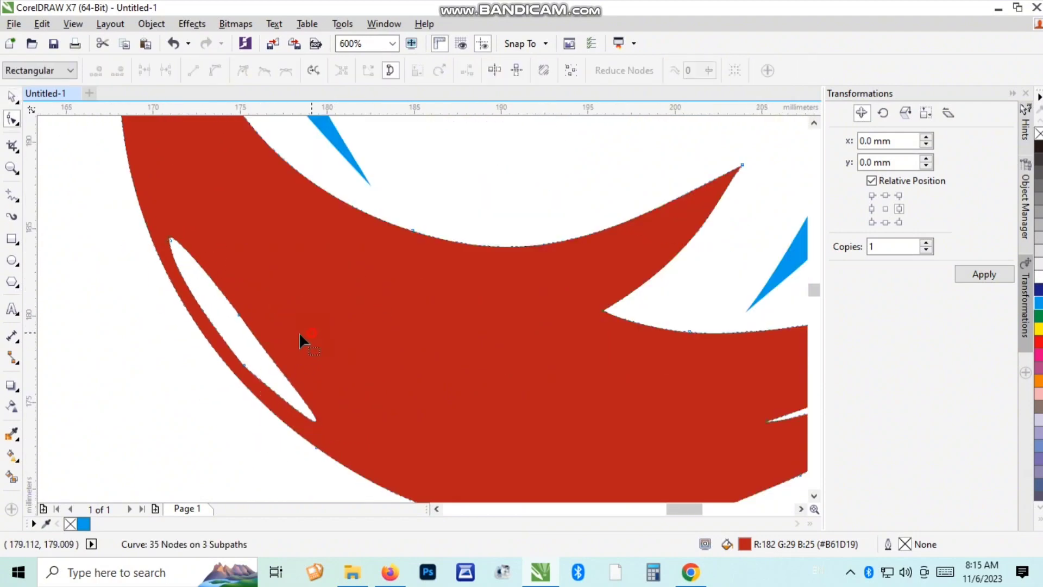
Step: Delete the remaining nodes of the white slit to remove it from the hand
{"action": "key", "text": "Delete"}
{"action": "left_click_drag", "start_coordinate": [303, 263], "coordinate": [200, 329]}
{"action": "key", "text": "Delete"}
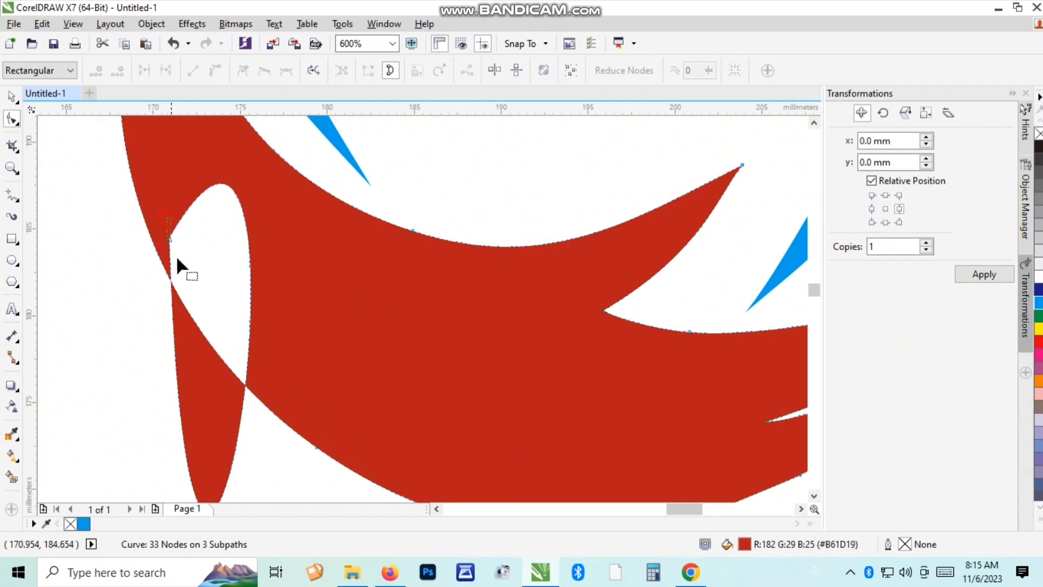
{"action": "left_click_drag", "start_coordinate": [166, 217], "coordinate": [179, 256]}
{"action": "key", "text": "Delete"}
Step: Delete the surplus nodes along the hand's bottom edge and the lower edges of both fingers
{"action": "scroll", "coordinate": [179, 256], "scroll_direction": "down", "scroll_amount": 3}
{"action": "scroll", "coordinate": [266, 333], "scroll_direction": "up", "scroll_amount": 3}
{"action": "scroll", "coordinate": [326, 300], "scroll_direction": "down", "scroll_amount": 2}
{"action": "scroll", "coordinate": [278, 290], "scroll_direction": "up", "scroll_amount": 1}
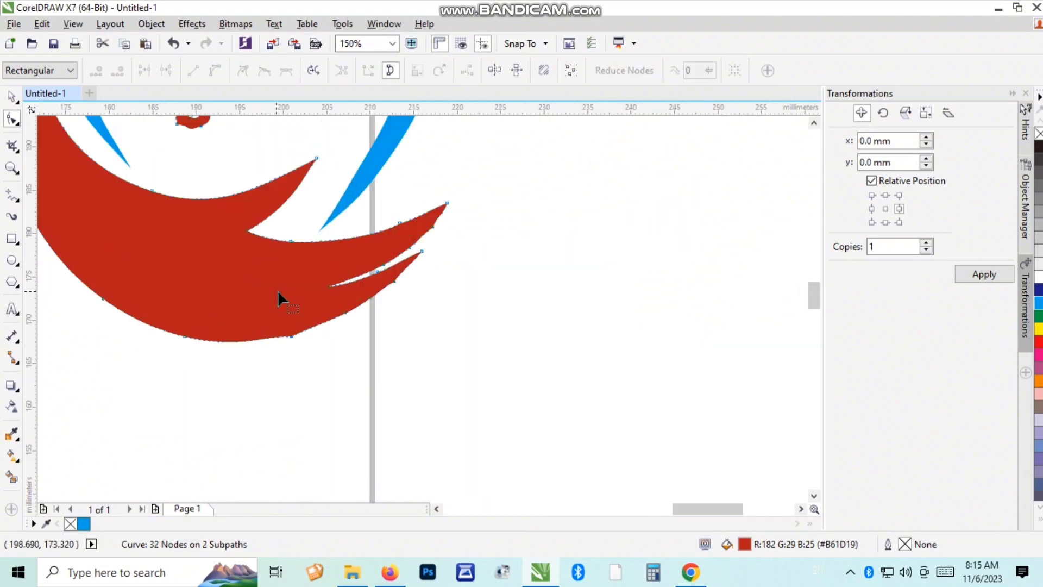
{"action": "scroll", "coordinate": [278, 291], "scroll_direction": "up", "scroll_amount": 1}
{"action": "left_click", "coordinate": [307, 379]}
{"action": "key", "text": "Delete"}
{"action": "left_click", "coordinate": [414, 334]}
{"action": "key", "text": "Delete"}
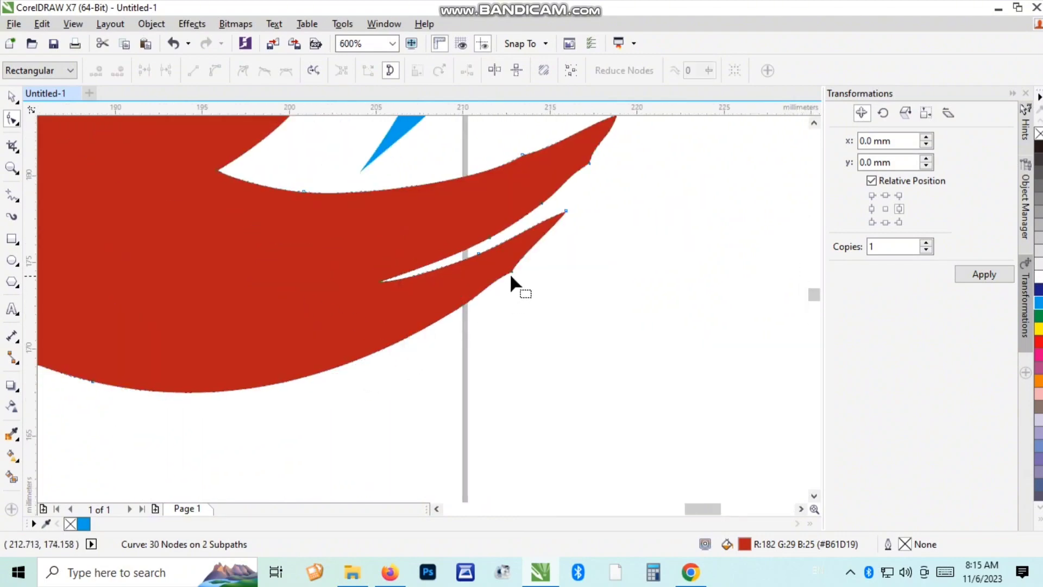
{"action": "left_click", "coordinate": [489, 238]}
{"action": "key", "text": "Delete"}
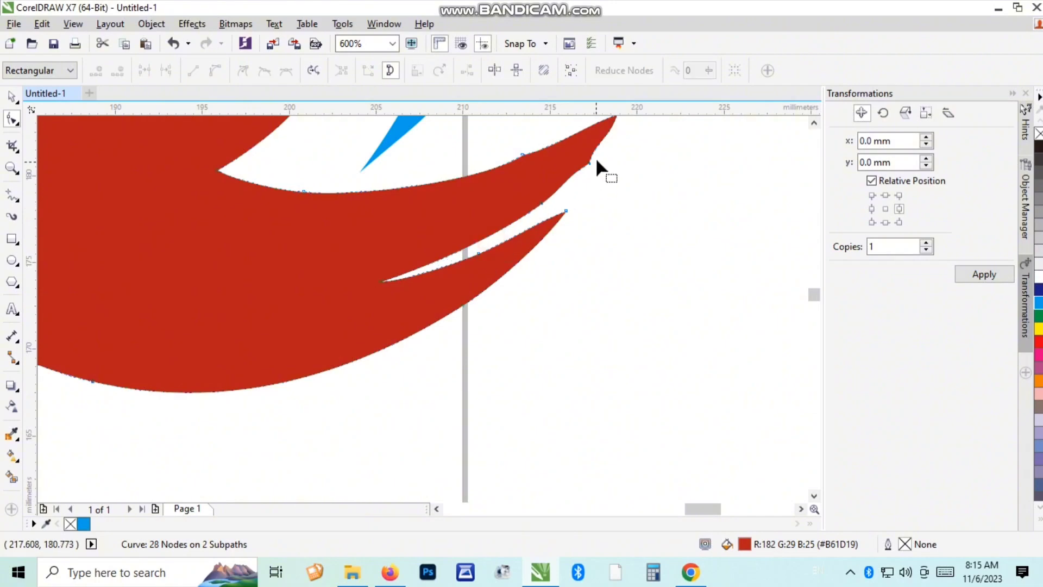
{"action": "left_click", "coordinate": [591, 162]}
{"action": "key", "text": "Delete"}
{"action": "scroll", "coordinate": [533, 224], "scroll_direction": "down", "scroll_amount": 1}
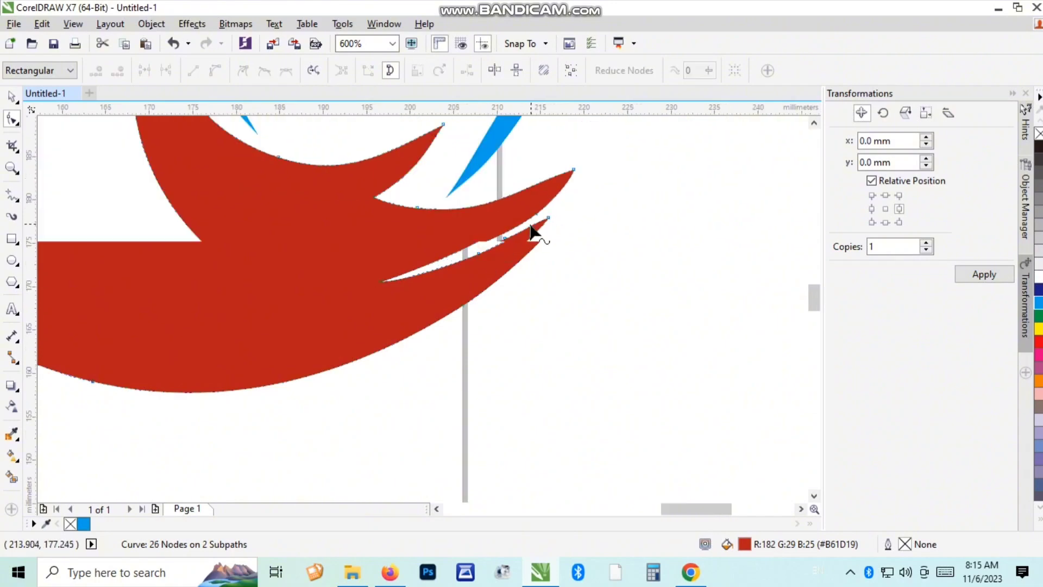
Step: Smooth the upper edges of both fingers by removing extra nodes and adjusting the lower finger tip's curve handle
{"action": "scroll", "coordinate": [553, 176], "scroll_direction": "up", "scroll_amount": 1}
{"action": "left_click", "coordinate": [596, 163]}
{"action": "left_click_drag", "start_coordinate": [481, 196], "coordinate": [521, 234]}
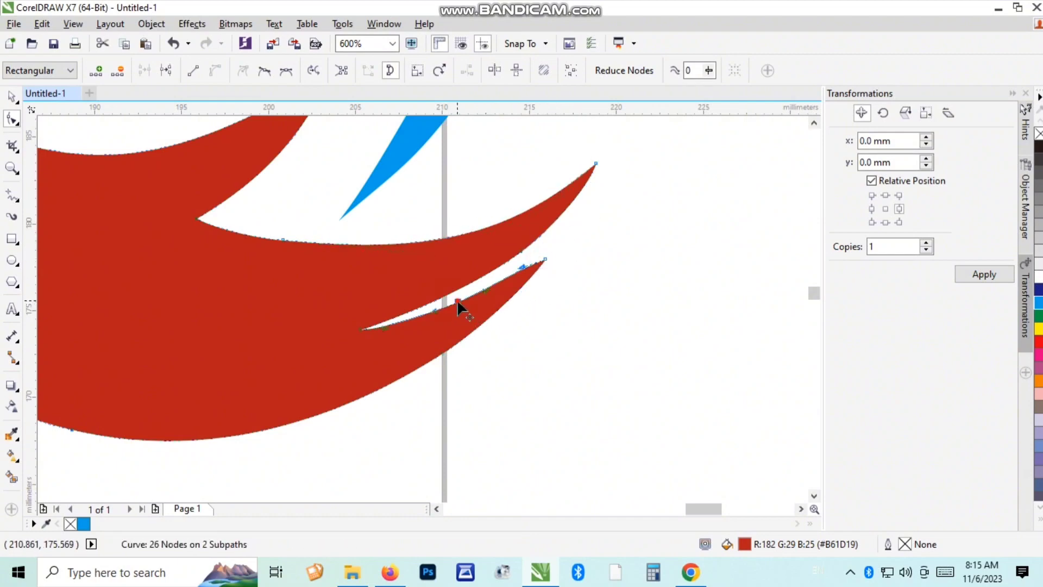
{"action": "key", "text": "Delete"}
{"action": "left_click", "coordinate": [545, 260]}
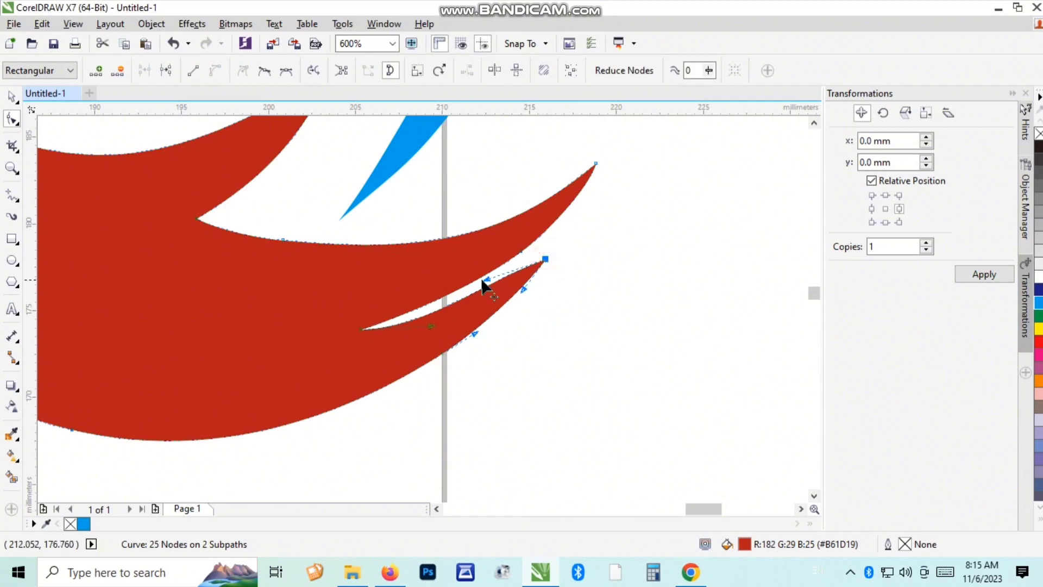
{"action": "left_click_drag", "start_coordinate": [489, 288], "coordinate": [500, 307]}
{"action": "scroll", "coordinate": [563, 326], "scroll_direction": "down", "scroll_amount": 2}
{"action": "key", "text": "space"}
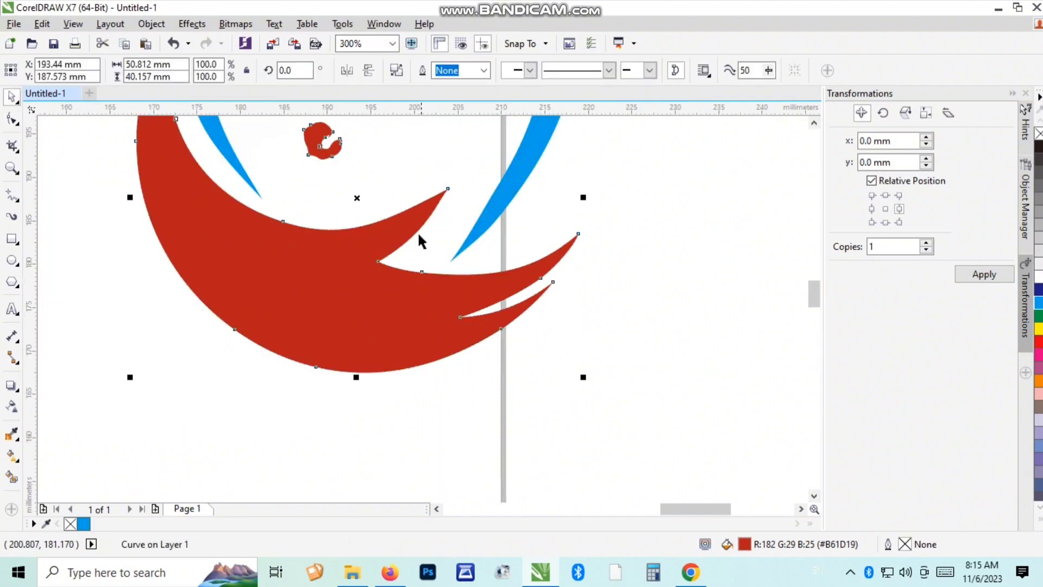
Step: Fill the hand with green (C100 M0 Y100 K0)
{"action": "scroll", "coordinate": [422, 334], "scroll_direction": "down", "scroll_amount": 2}
{"action": "scroll", "coordinate": [421, 335], "scroll_direction": "up", "scroll_amount": 2}
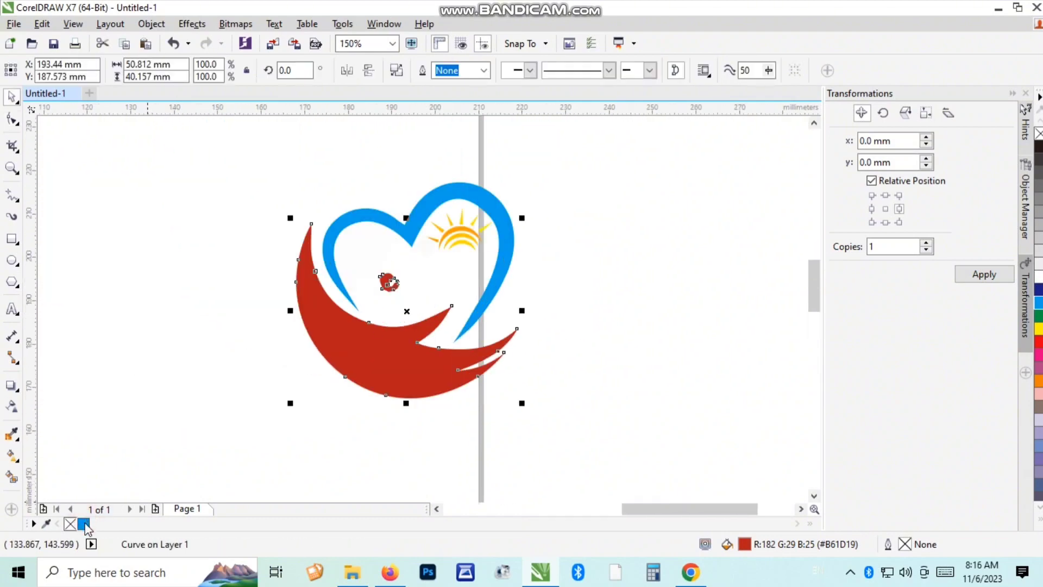
{"action": "left_click", "coordinate": [84, 523]}
{"action": "left_click", "coordinate": [1038, 317]}
{"action": "left_click", "coordinate": [550, 432]}
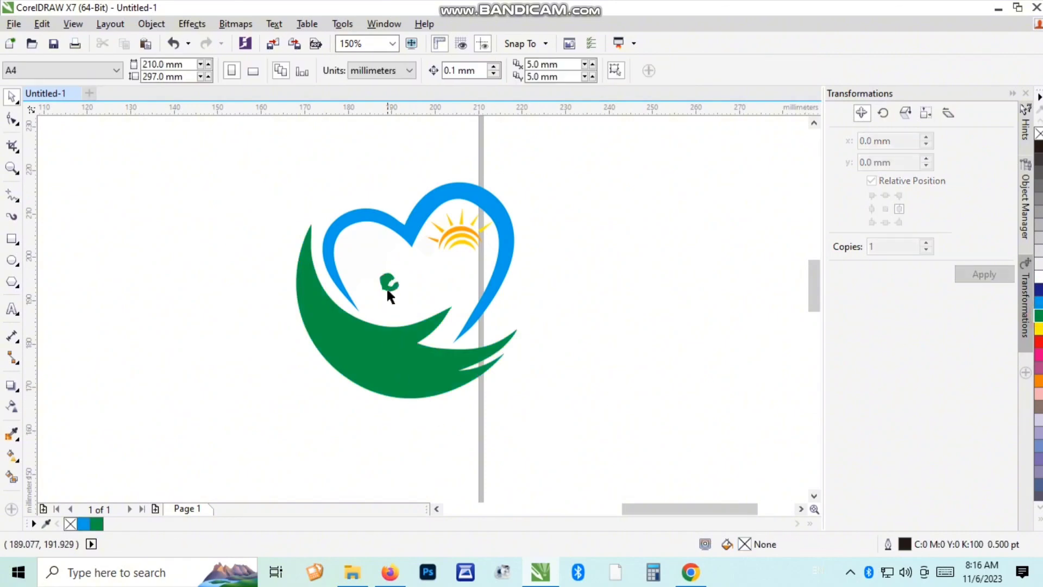
Step: Delete the small stray piece inside the heart from the hand curve
{"action": "scroll", "coordinate": [385, 290], "scroll_direction": "up", "scroll_amount": 2}
{"action": "double_click", "coordinate": [385, 291]}
{"action": "left_click_drag", "start_coordinate": [328, 186], "coordinate": [469, 328]}
{"action": "key", "text": "Delete"}
{"action": "scroll", "coordinate": [395, 292], "scroll_direction": "down", "scroll_amount": 1}
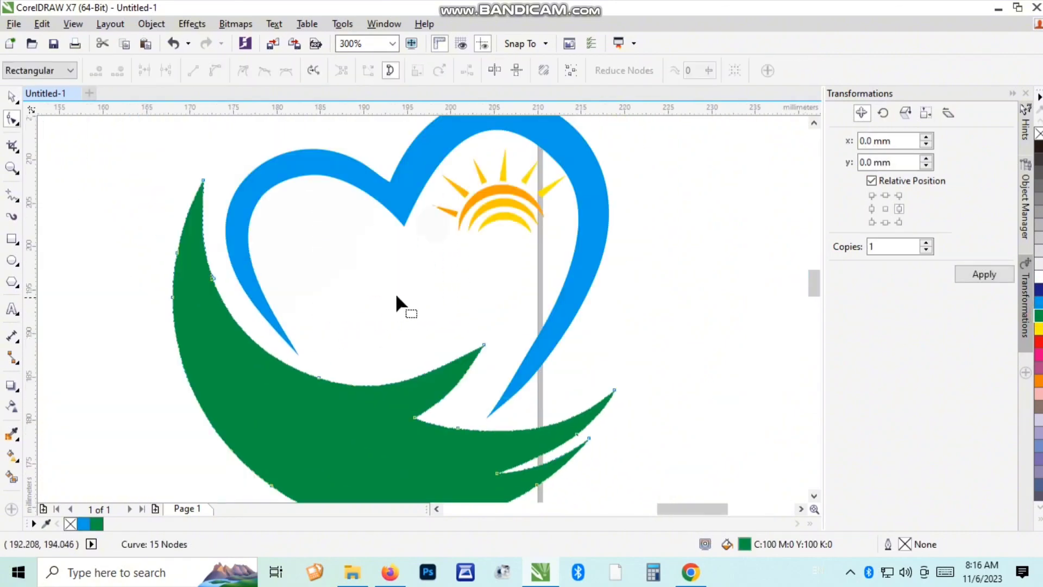
{"action": "key", "text": "space"}
{"action": "left_click", "coordinate": [708, 294]}
Step: Move the thumb's tip node down and outward toward the heart's lower point
{"action": "double_click", "coordinate": [435, 386]}
{"action": "scroll", "coordinate": [477, 358], "scroll_direction": "up", "scroll_amount": 1}
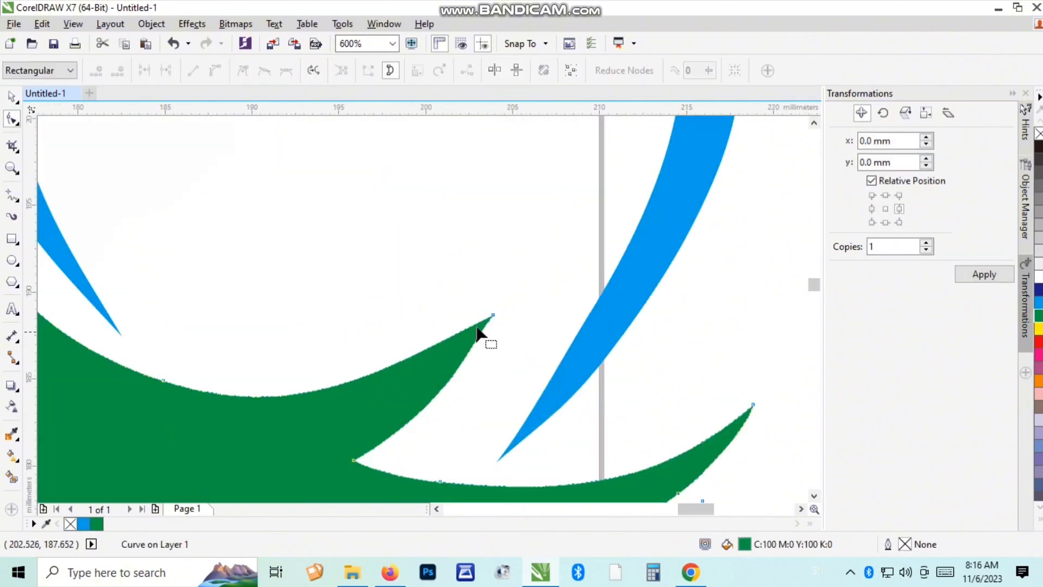
{"action": "left_click_drag", "start_coordinate": [492, 315], "coordinate": [529, 351]}
{"action": "key", "text": "space"}
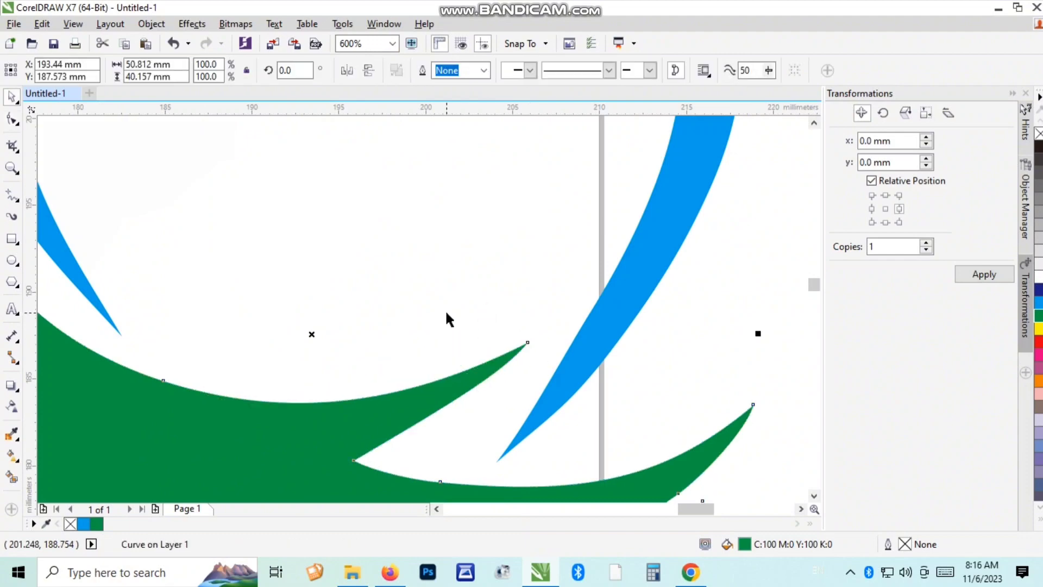
{"action": "scroll", "coordinate": [445, 308], "scroll_direction": "down", "scroll_amount": 1}
{"action": "left_click", "coordinate": [667, 293]}
Step: Delete the surplus nodes along the hand's outer left and bottom edges
{"action": "scroll", "coordinate": [408, 353], "scroll_direction": "down", "scroll_amount": 2}
{"action": "scroll", "coordinate": [376, 360], "scroll_direction": "up", "scroll_amount": 2}
{"action": "double_click", "coordinate": [374, 360]}
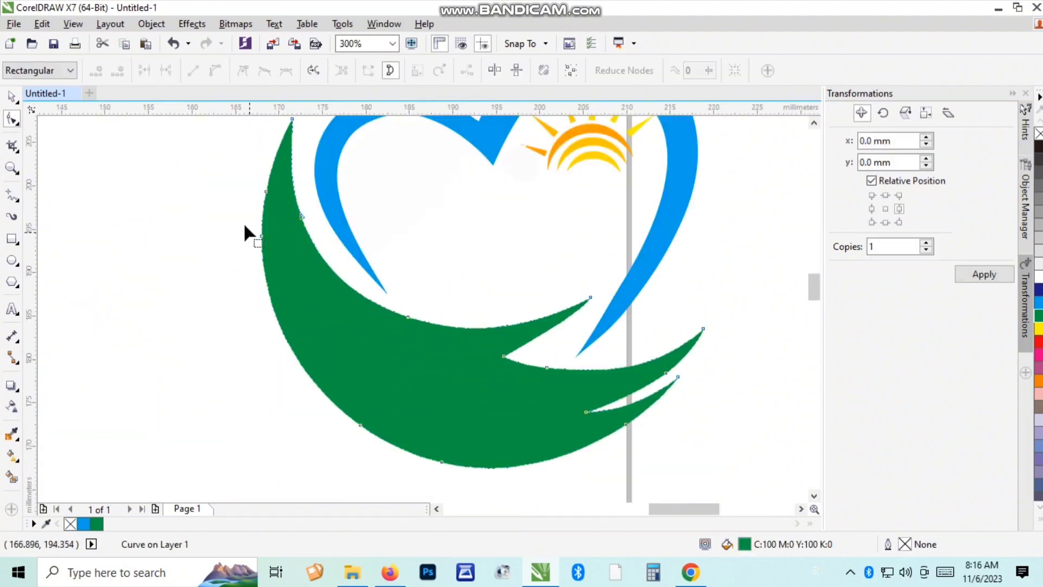
{"action": "double_click", "coordinate": [266, 191]}
{"action": "left_click", "coordinate": [292, 119]}
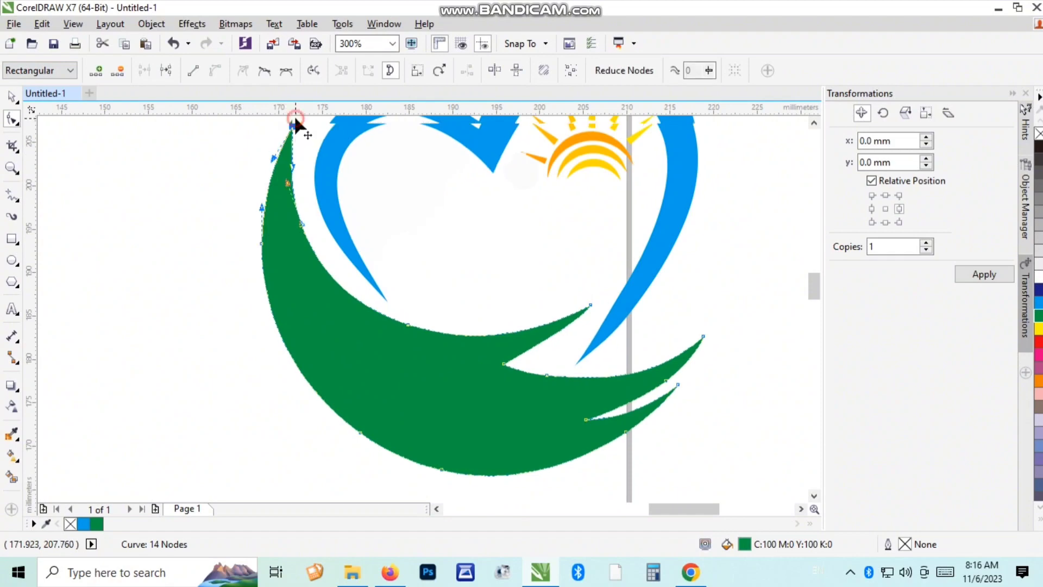
{"action": "double_click", "coordinate": [262, 246]}
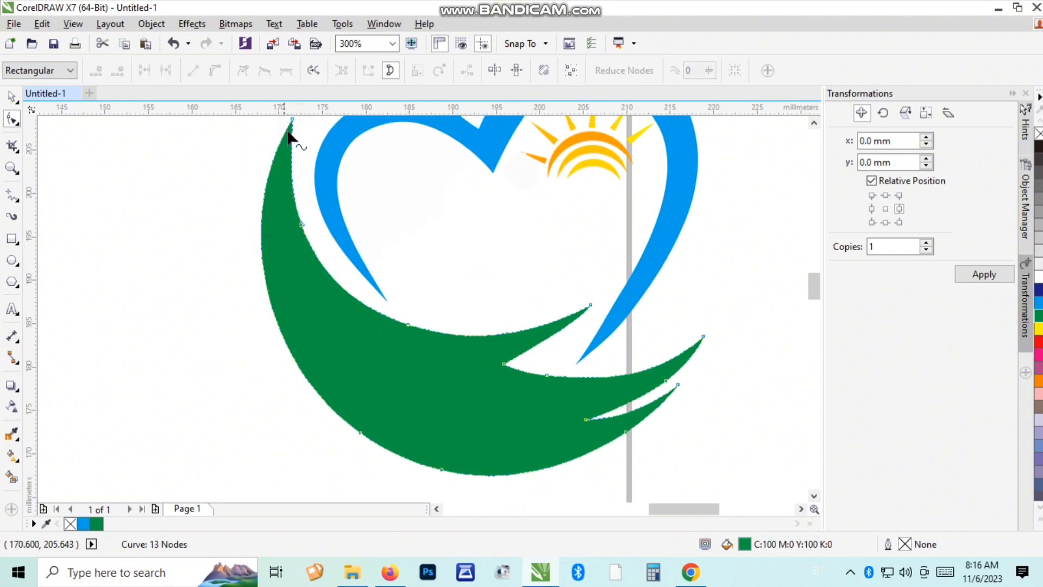
{"action": "left_click", "coordinate": [292, 118]}
{"action": "double_click", "coordinate": [442, 478]}
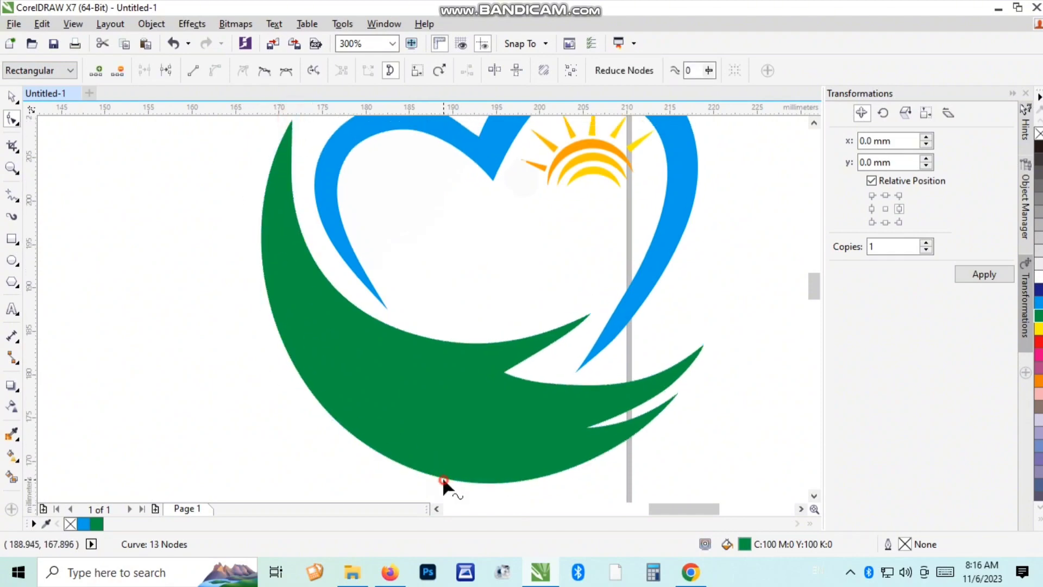
{"action": "double_click", "coordinate": [625, 439]}
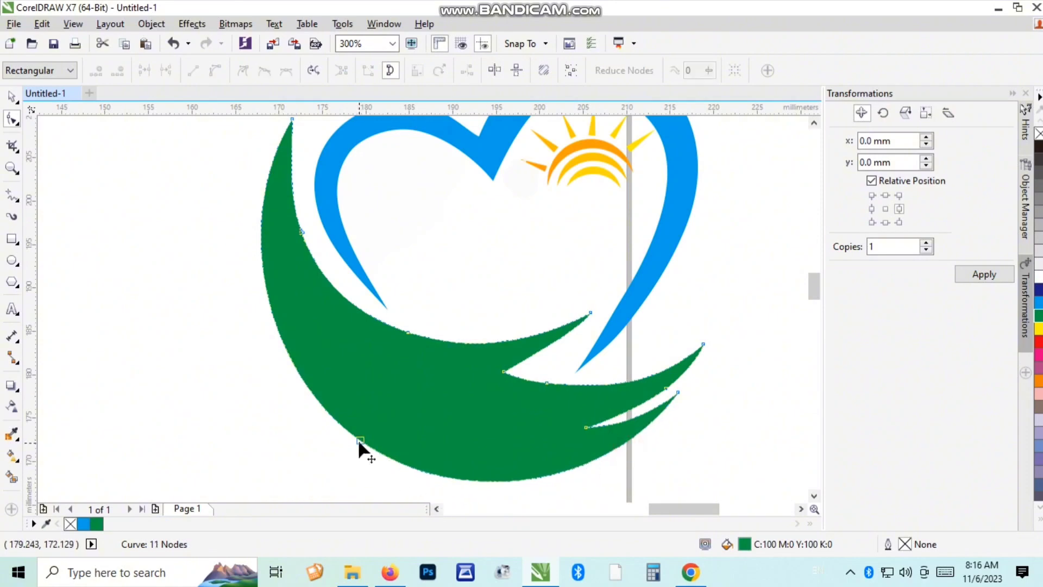
Step: Reshape the hand's outer edge into one slimmer curve by deleting its remaining middle node and adjusting the end handles
{"action": "left_click_drag", "start_coordinate": [360, 440], "coordinate": [377, 381]}
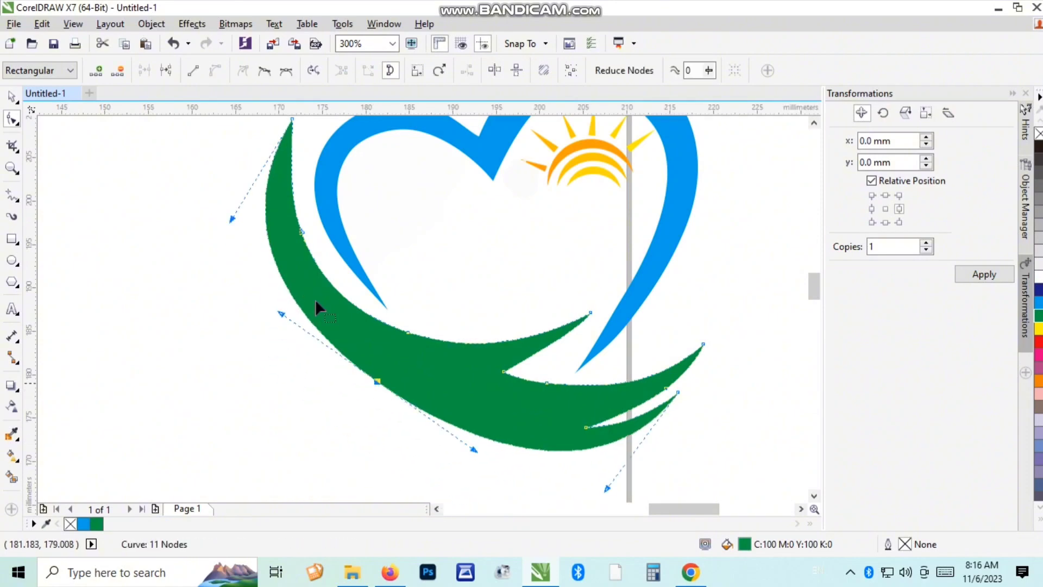
{"action": "left_click_drag", "start_coordinate": [234, 220], "coordinate": [268, 161]}
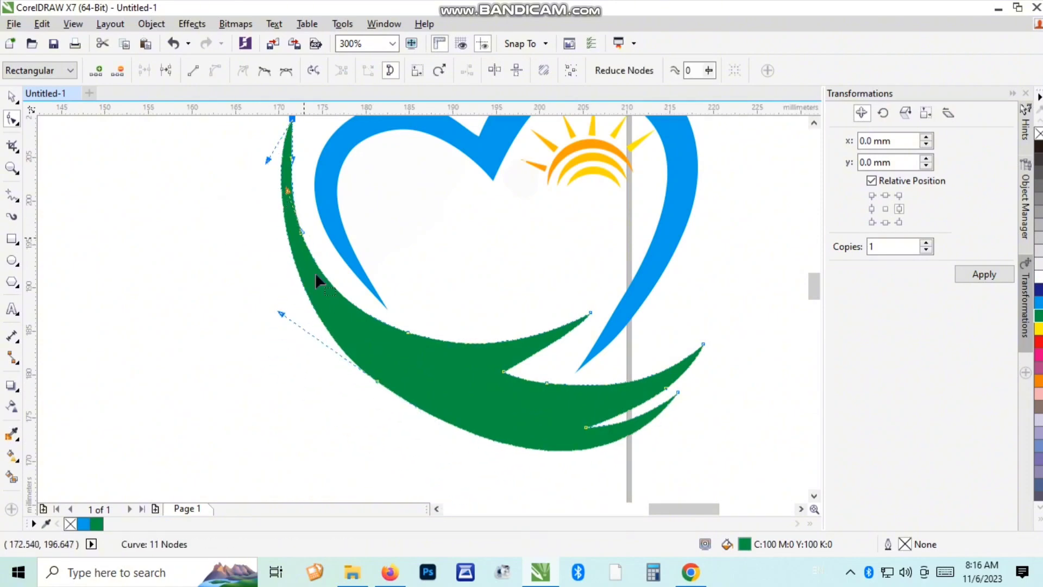
{"action": "double_click", "coordinate": [379, 382]}
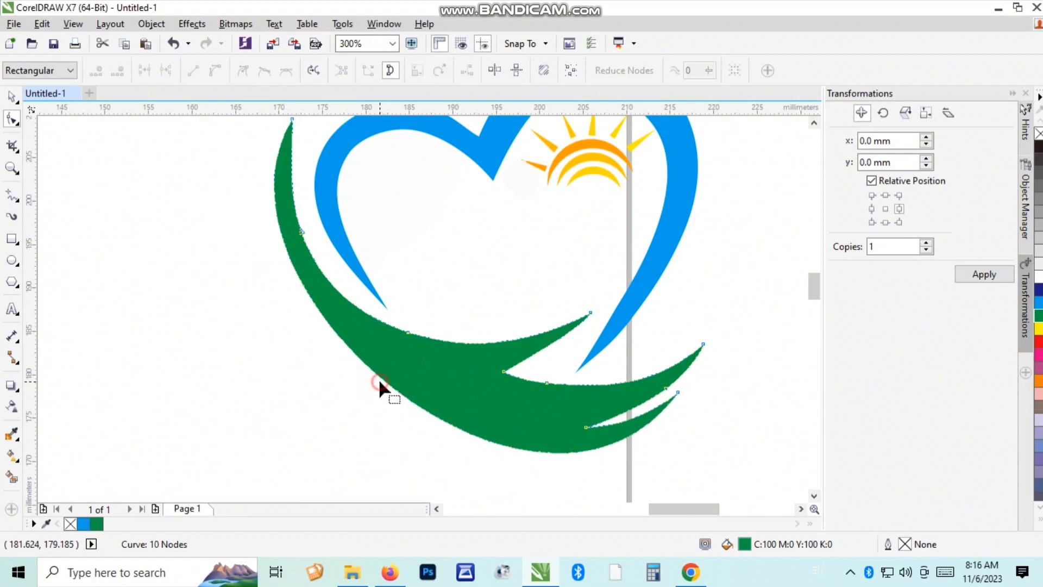
{"action": "left_click", "coordinate": [293, 117]}
{"action": "left_click_drag", "start_coordinate": [194, 288], "coordinate": [216, 361]}
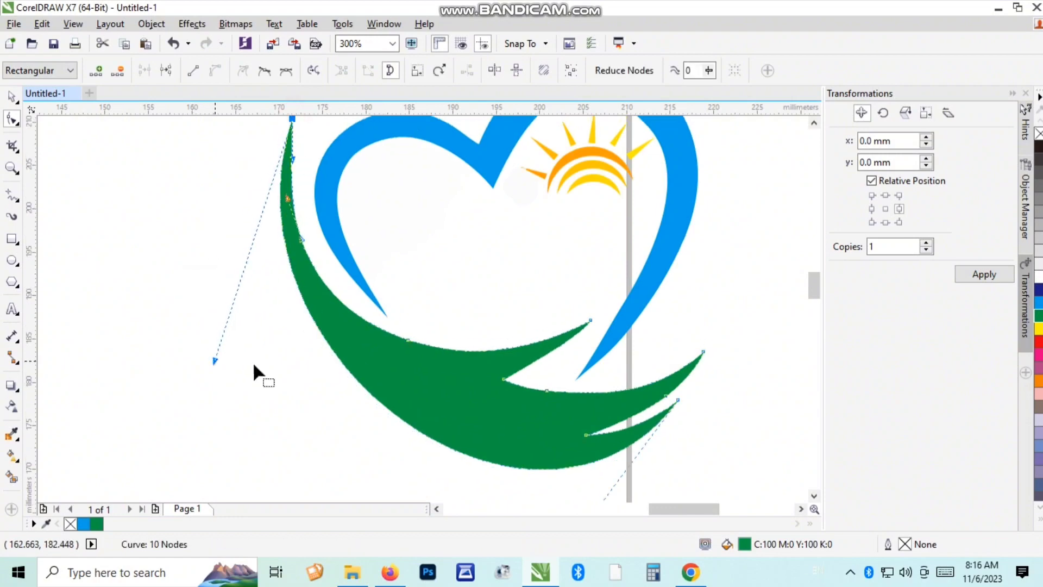
{"action": "key", "text": "F3"}
{"action": "left_click_drag", "start_coordinate": [513, 435], "coordinate": [474, 399]}
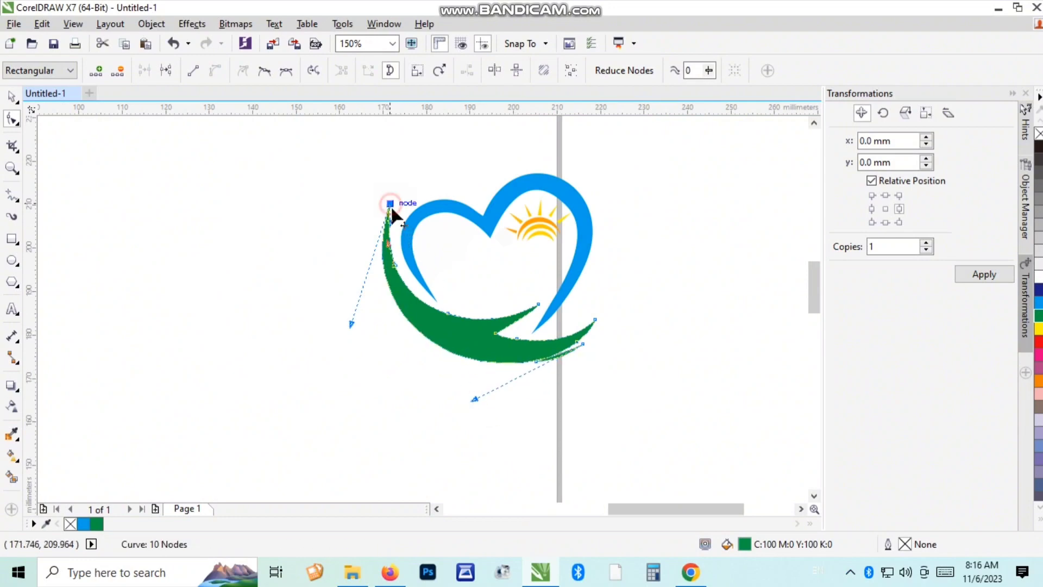
Step: Lower the hand's upper left tip and delete the two surplus nodes along its inner edge
{"action": "left_click_drag", "start_coordinate": [390, 204], "coordinate": [395, 218]}
{"action": "scroll", "coordinate": [393, 246], "scroll_direction": "up", "scroll_amount": 1}
{"action": "left_click_drag", "start_coordinate": [396, 283], "coordinate": [388, 309]}
{"action": "double_click", "coordinate": [404, 300]}
{"action": "left_click", "coordinate": [391, 292]}
{"action": "double_click", "coordinate": [501, 383]}
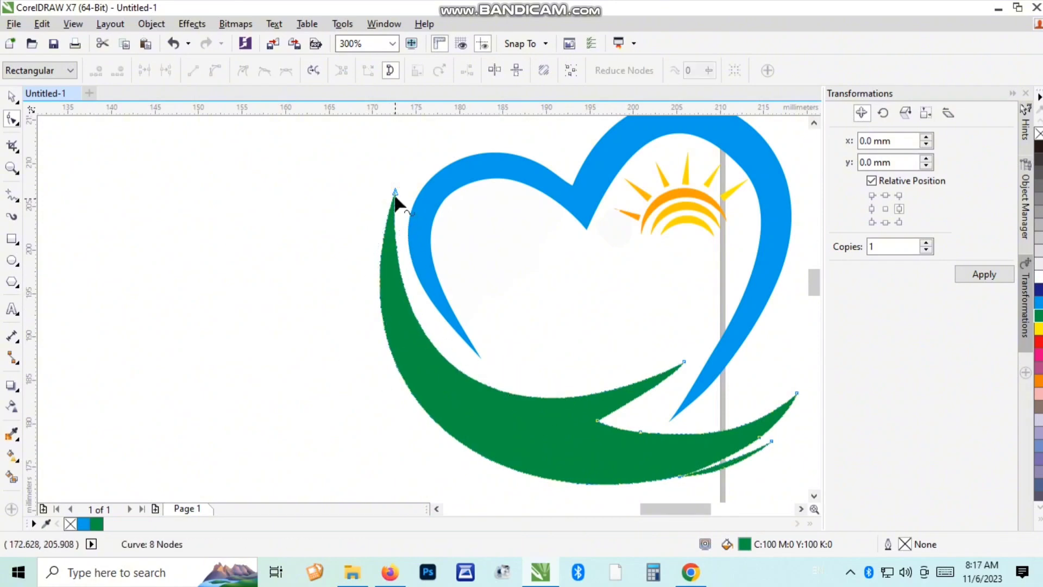
{"action": "left_click_drag", "start_coordinate": [399, 204], "coordinate": [429, 275]}
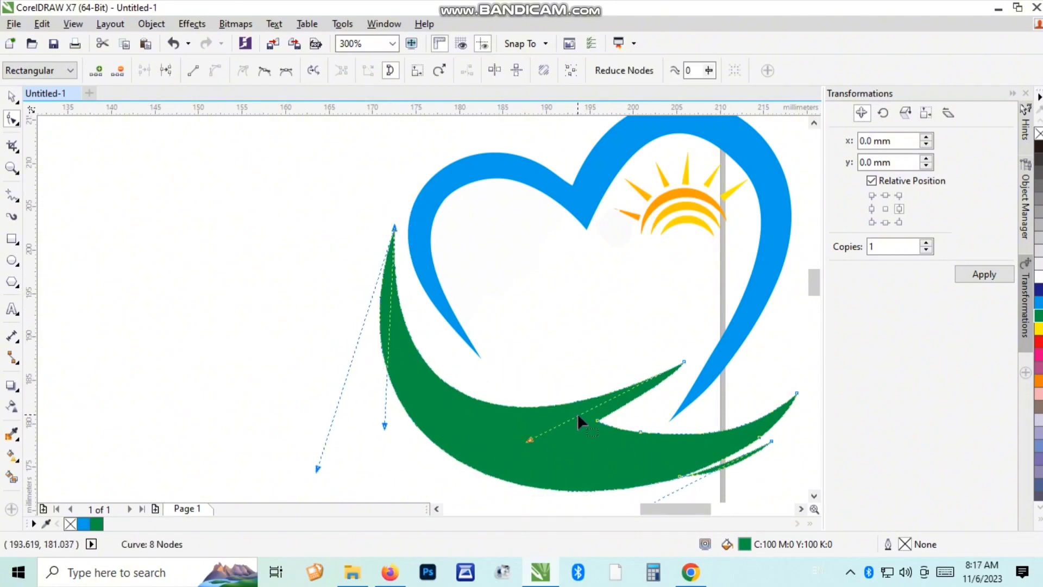
Step: Round the hand's bottom edge by pulling down the outer curve handle of the lower finger's tip
{"action": "scroll", "coordinate": [529, 359], "scroll_direction": "down", "scroll_amount": 2}
{"action": "scroll", "coordinate": [557, 419], "scroll_direction": "up", "scroll_amount": 1}
{"action": "left_click_drag", "start_coordinate": [515, 398], "coordinate": [519, 432]}
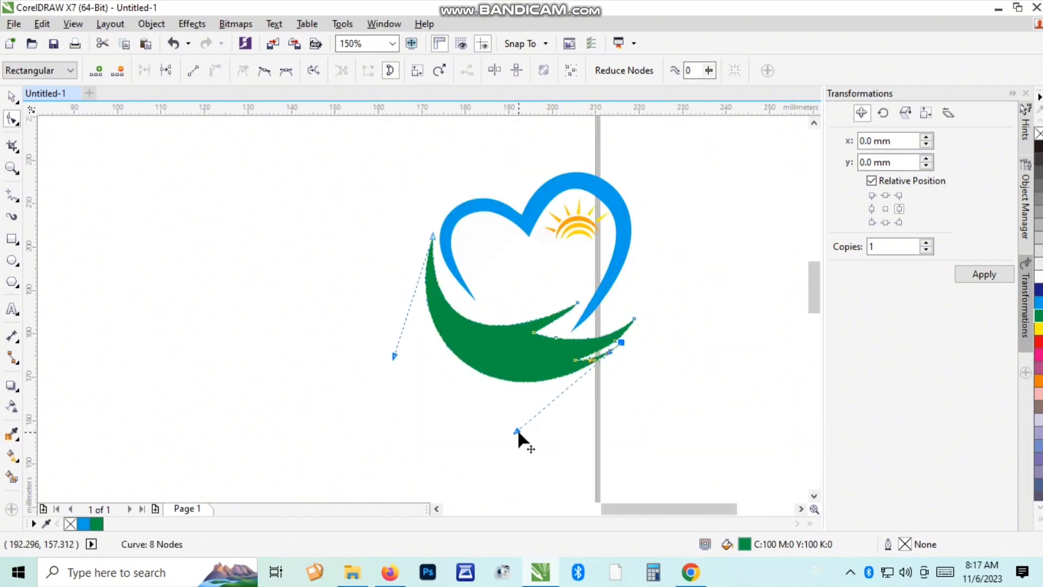
Step: Shorten the upper finger by moving its tip inward, and delete the extra nodes on its lower and upper edges
{"action": "scroll", "coordinate": [575, 358], "scroll_direction": "up", "scroll_amount": 1}
{"action": "left_click_drag", "start_coordinate": [692, 276], "coordinate": [655, 279]}
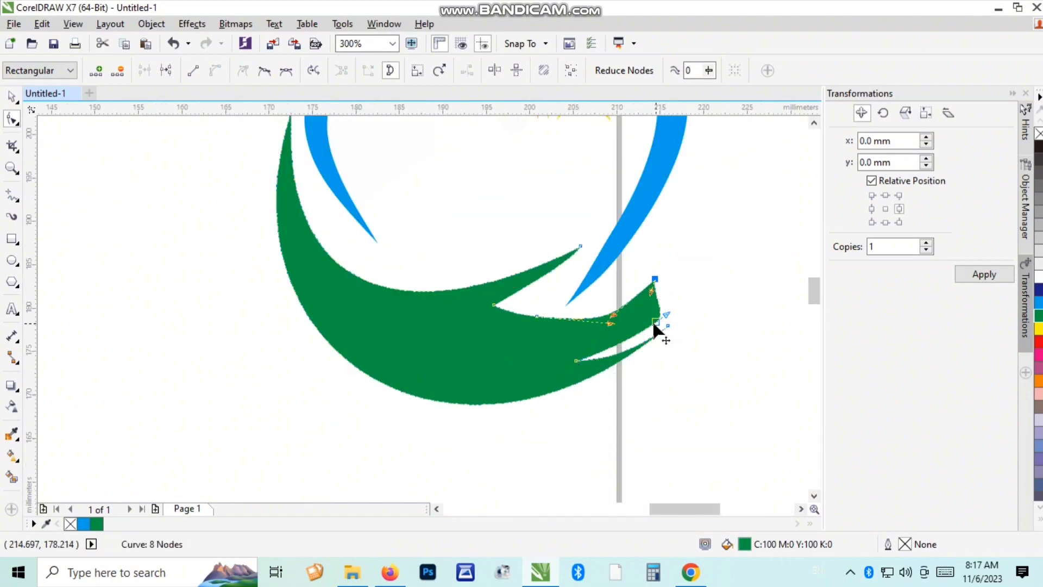
{"action": "left_click_drag", "start_coordinate": [655, 325], "coordinate": [654, 281]}
{"action": "scroll", "coordinate": [614, 321], "scroll_direction": "up", "scroll_amount": 1}
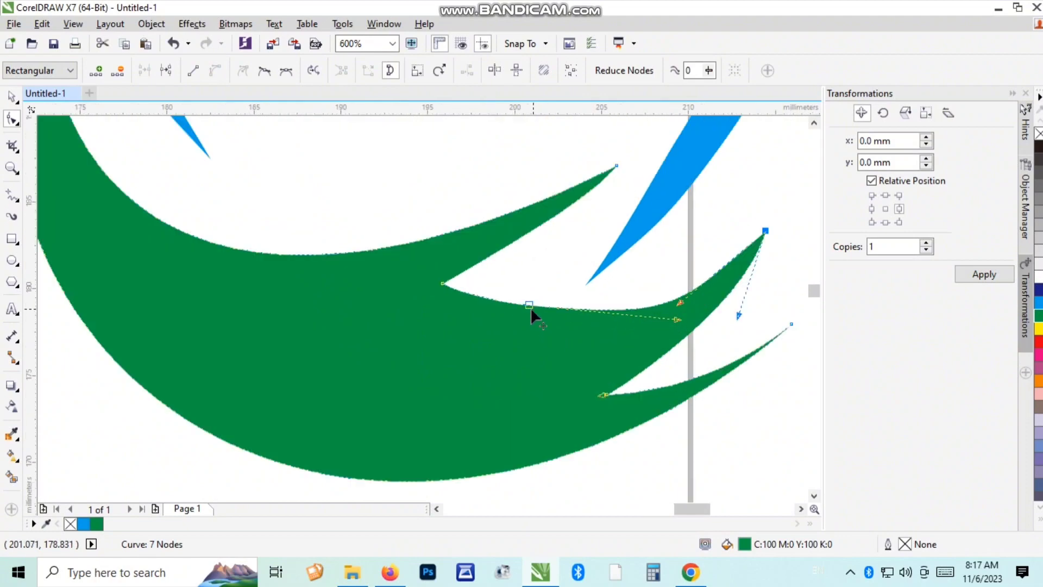
{"action": "double_click", "coordinate": [536, 317]}
{"action": "left_click_drag", "start_coordinate": [763, 233], "coordinate": [759, 213]}
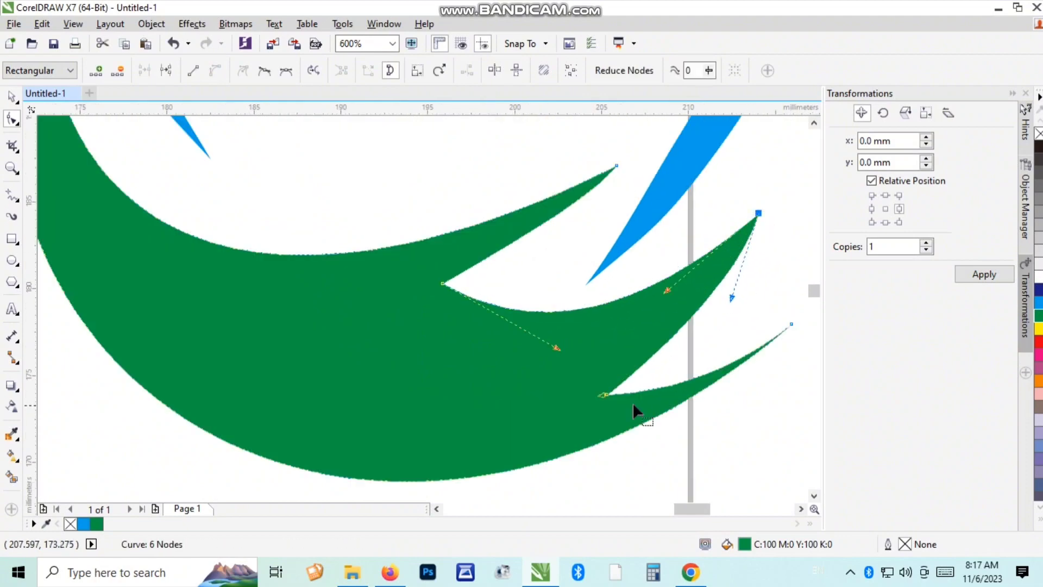
Step: Deepen the gap between the two fingers, smooth the lower finger's upper edge, and pull its tip inward
{"action": "left_click_drag", "start_coordinate": [604, 396], "coordinate": [566, 369]}
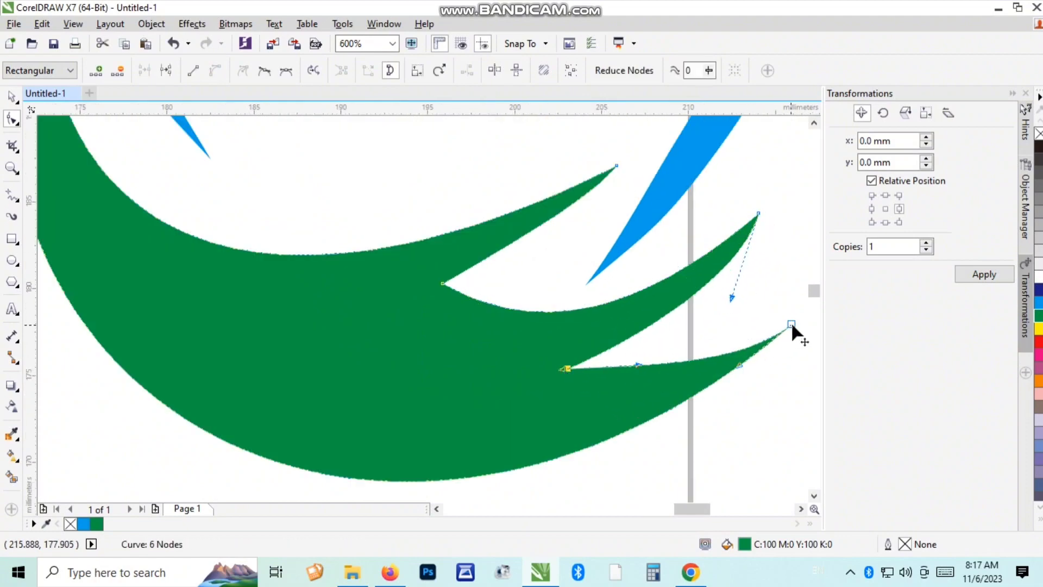
{"action": "left_click_drag", "start_coordinate": [739, 364], "coordinate": [720, 346]}
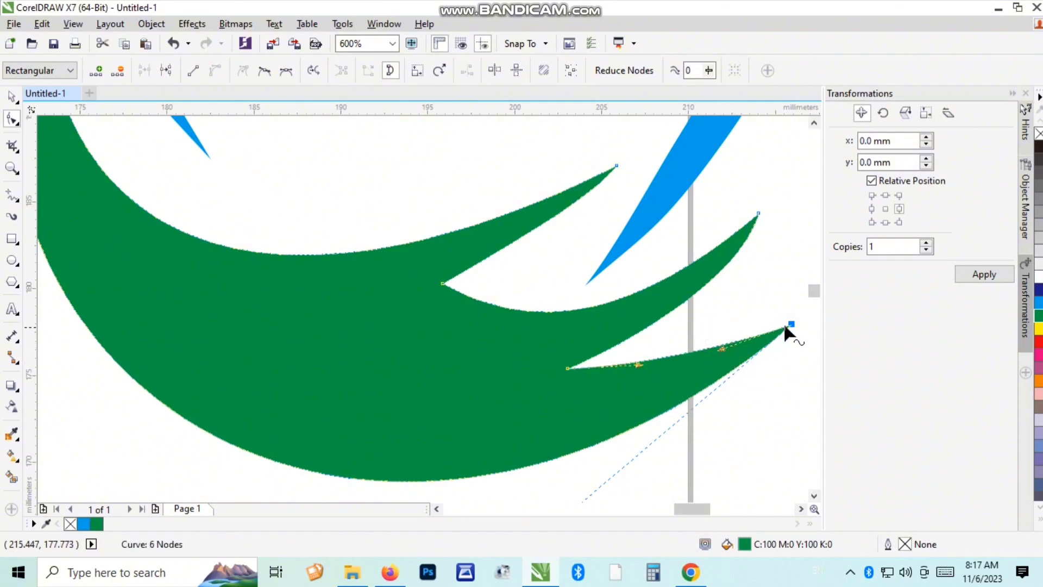
{"action": "left_click_drag", "start_coordinate": [789, 321], "coordinate": [752, 329]}
{"action": "scroll", "coordinate": [557, 375], "scroll_direction": "down", "scroll_amount": 2}
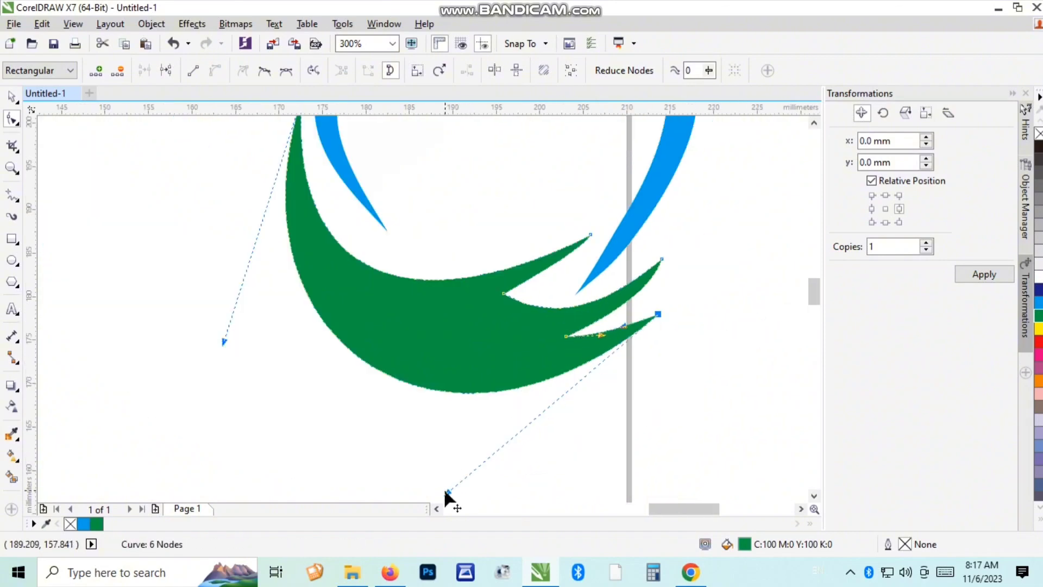
Step: Flatten the hand's bottom edge by pulling the lower fingertip's outer curve handle up and toward the finger, and deselect the shape
{"action": "left_click_drag", "start_coordinate": [445, 491], "coordinate": [527, 451]}
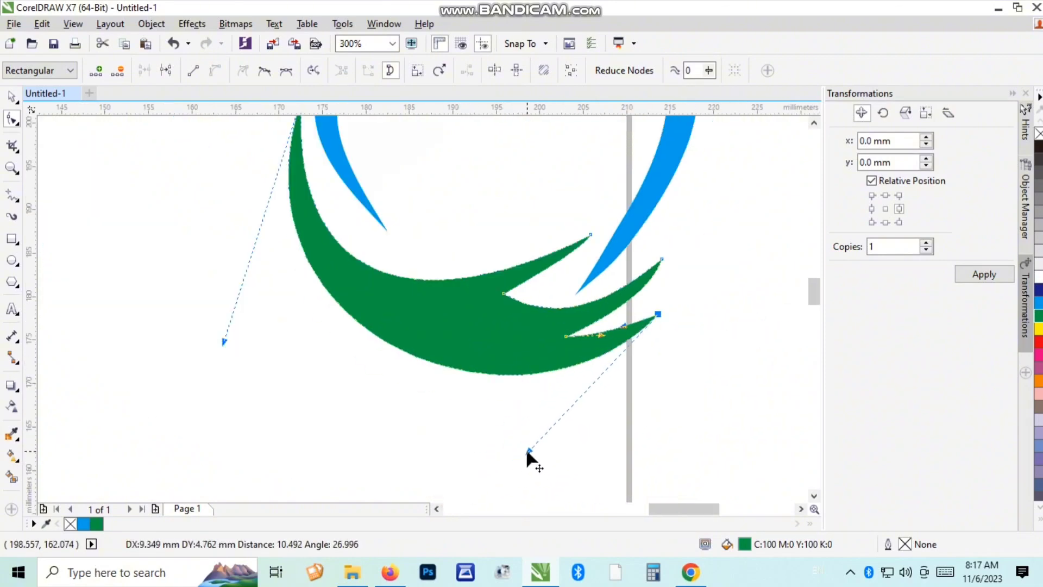
{"action": "scroll", "coordinate": [376, 322], "scroll_direction": "down", "scroll_amount": 1}
{"action": "key", "text": "space"}
{"action": "key", "text": "Escape"}
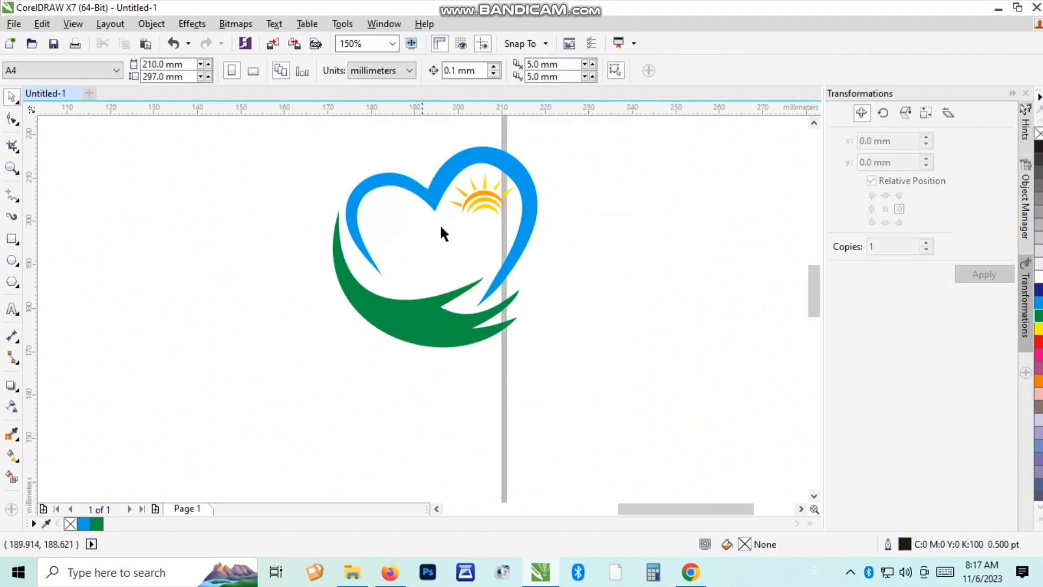
Step: Move the sun group out of the heart to just above its left lobe and tilt it to follow the curve
{"action": "left_click_drag", "start_coordinate": [478, 208], "coordinate": [339, 173]}
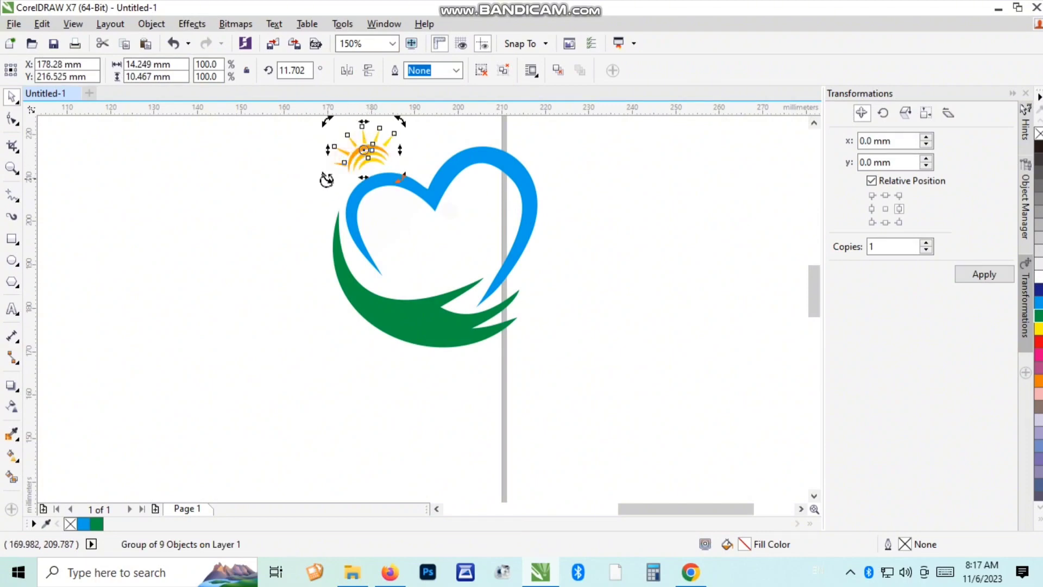
{"action": "left_click", "coordinate": [379, 156]}
{"action": "left_click_drag", "start_coordinate": [400, 150], "coordinate": [376, 159]}
{"action": "left_click", "coordinate": [398, 242]}
{"action": "scroll", "coordinate": [370, 187], "scroll_direction": "down", "scroll_amount": 2}
{"action": "scroll", "coordinate": [369, 213], "scroll_direction": "up", "scroll_amount": 4}
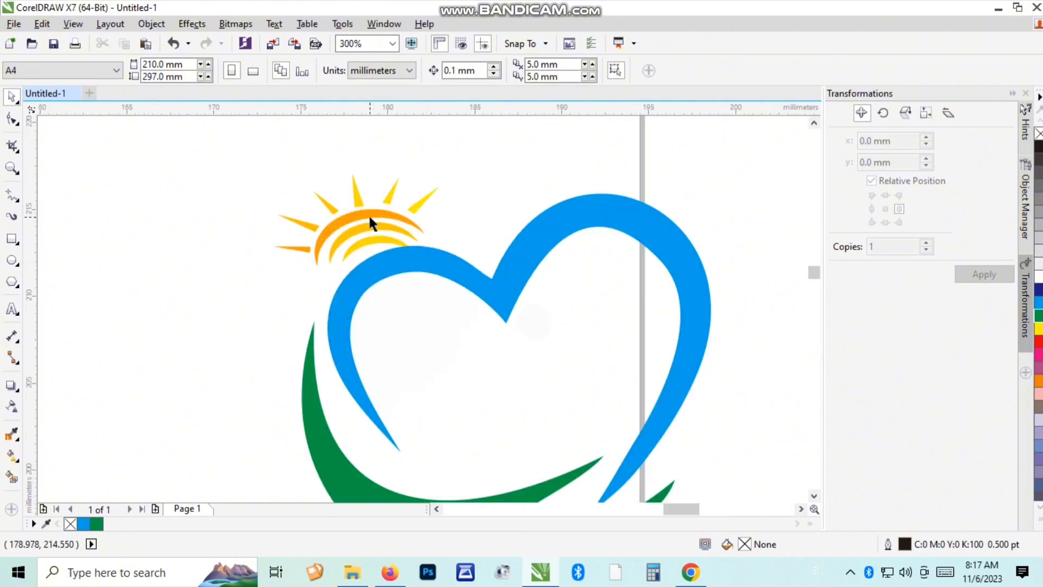
Step: Adjust the sun group's tilt and position so that it sits on the upper left of the heart's left lobe
{"action": "scroll", "coordinate": [369, 220], "scroll_direction": "up", "scroll_amount": 1}
{"action": "left_click", "coordinate": [389, 227]}
{"action": "left_click_drag", "start_coordinate": [509, 129], "coordinate": [474, 163]}
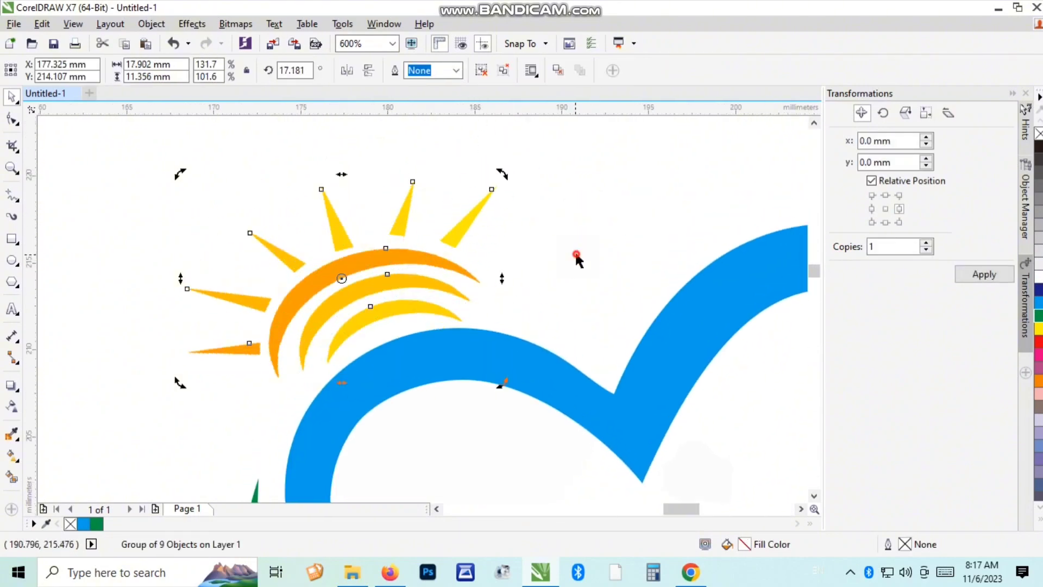
{"action": "left_click", "coordinate": [577, 257]}
{"action": "scroll", "coordinate": [383, 279], "scroll_direction": "down", "scroll_amount": 3}
{"action": "scroll", "coordinate": [320, 246], "scroll_direction": "up", "scroll_amount": 1}
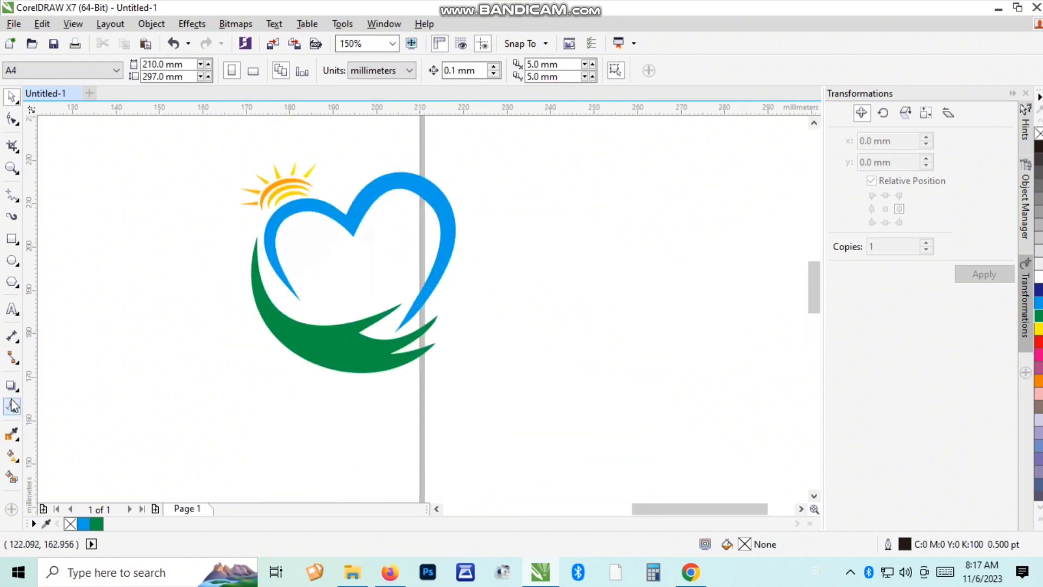
Step: Delete the three curved arcs of the sun, keeping only its six rays
{"action": "left_click", "coordinate": [11, 314]}
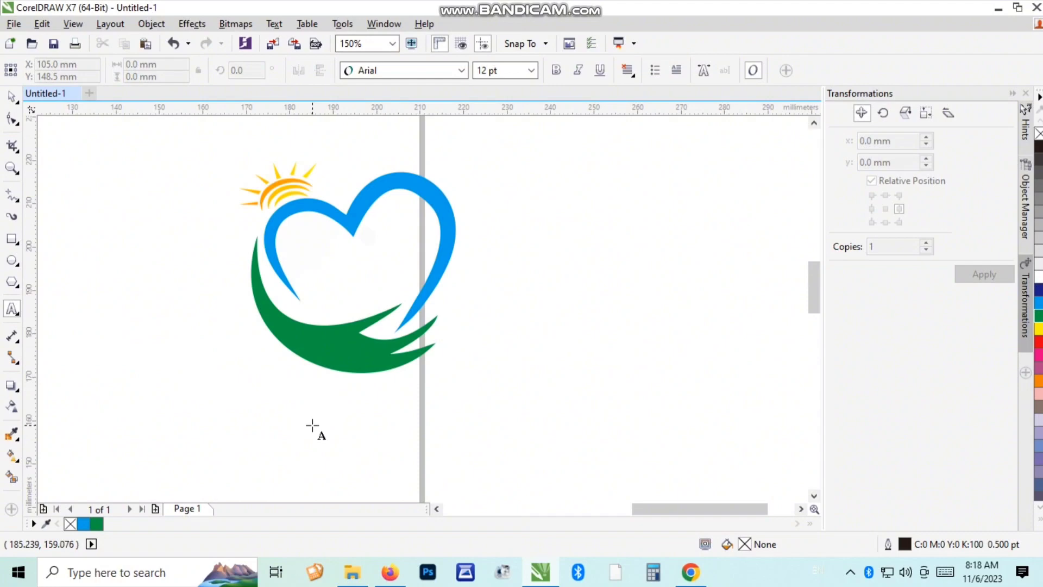
{"action": "key", "text": "space"}
{"action": "scroll", "coordinate": [286, 202], "scroll_direction": "up", "scroll_amount": 1}
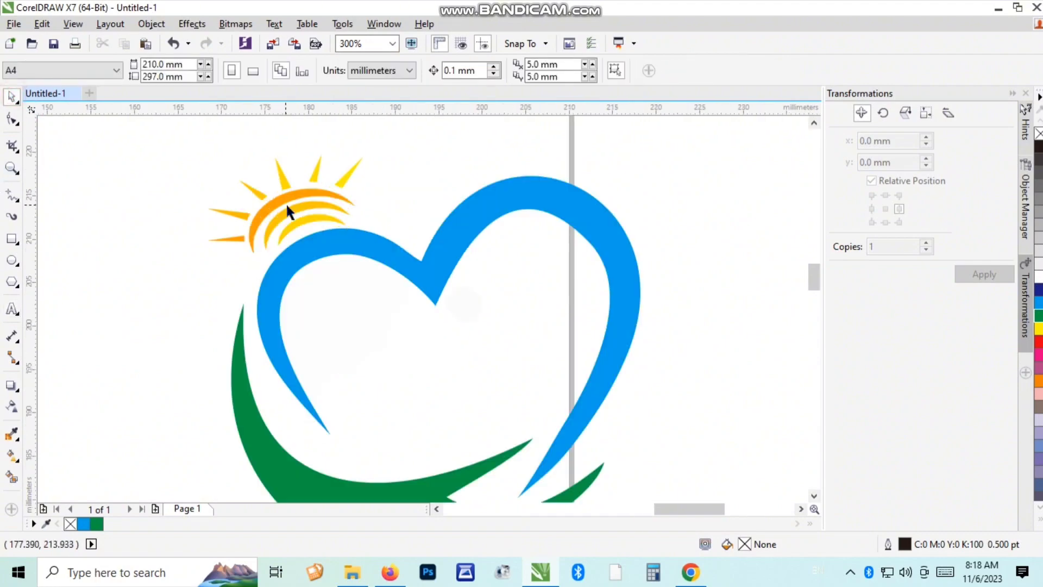
{"action": "left_click", "coordinate": [286, 202]}
{"action": "left_click", "coordinate": [480, 130]}
{"action": "left_click", "coordinate": [299, 196]}
{"action": "key", "text": "Delete"}
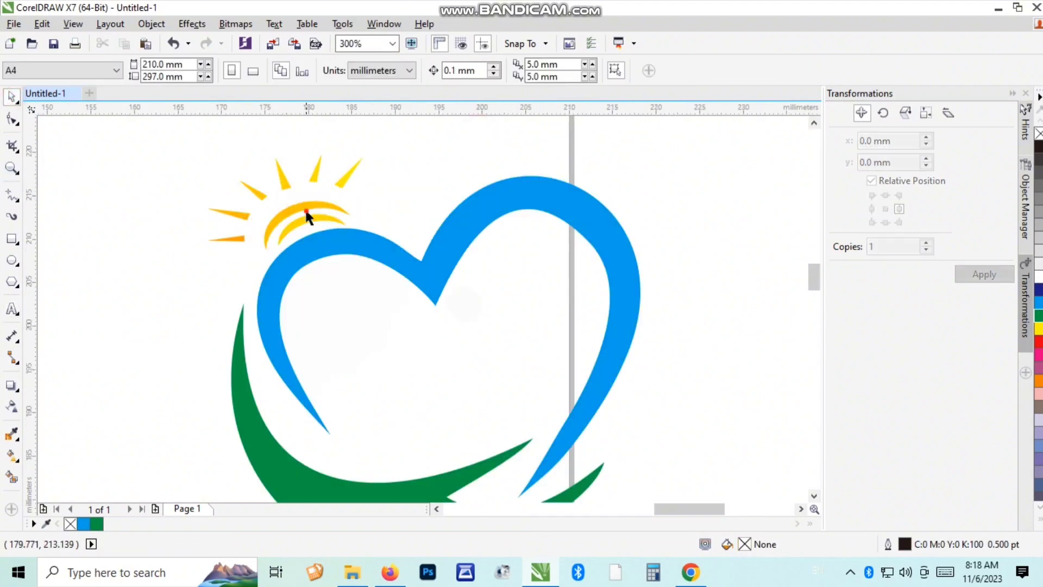
{"action": "left_click", "coordinate": [305, 208]}
{"action": "key", "text": "Delete"}
{"action": "left_click", "coordinate": [308, 218]}
{"action": "key", "text": "Delete"}
Step: Move the six rays down close to the heart's left lobe and fill them with the heart's cyan
{"action": "left_click_drag", "start_coordinate": [155, 152], "coordinate": [393, 250]}
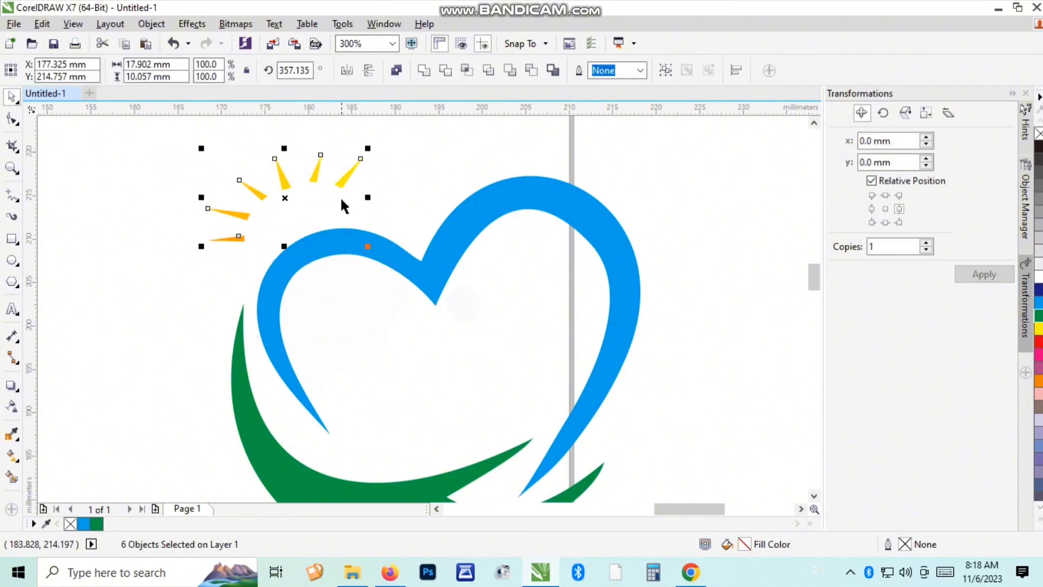
{"action": "left_click_drag", "start_coordinate": [344, 181], "coordinate": [356, 216]}
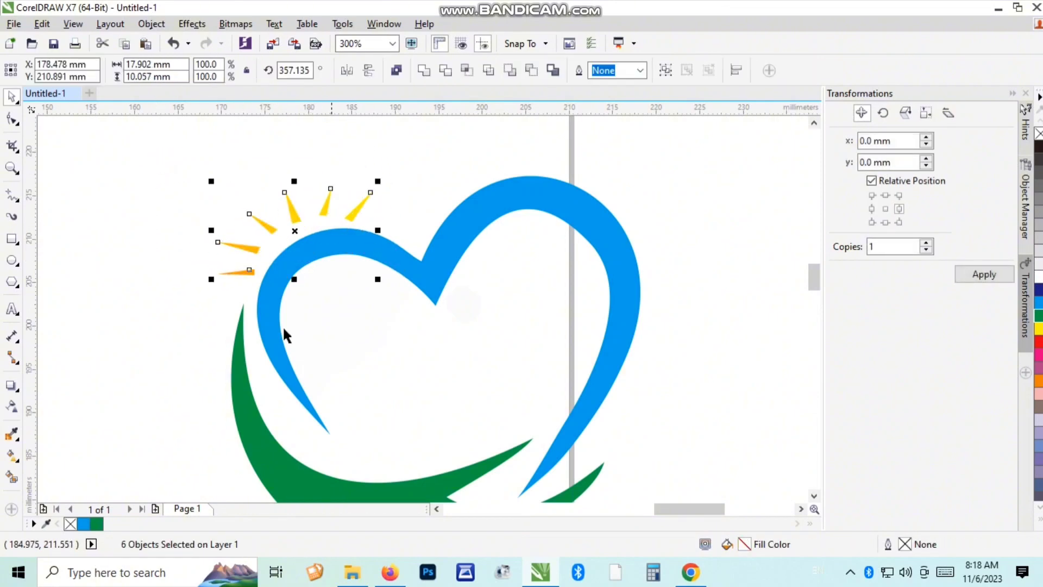
{"action": "left_click", "coordinate": [82, 377]}
{"action": "scroll", "coordinate": [315, 185], "scroll_direction": "down", "scroll_amount": 2}
{"action": "scroll", "coordinate": [289, 209], "scroll_direction": "up", "scroll_amount": 2}
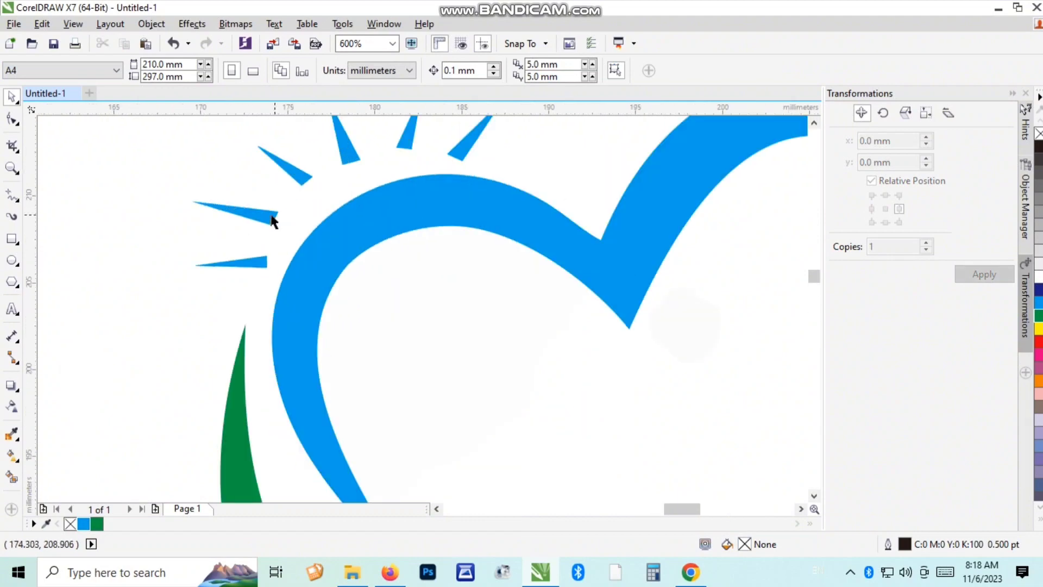
Step: Stretch the six rays to about 11.7 mm tall overall and rotate them slightly clockwise around the left lobe
{"action": "left_click", "coordinate": [272, 219]}
{"action": "scroll", "coordinate": [273, 231], "scroll_direction": "down", "scroll_amount": 1}
{"action": "left_click_drag", "start_coordinate": [184, 168], "coordinate": [305, 259]}
{"action": "left_click_drag", "start_coordinate": [166, 132], "coordinate": [421, 271]}
{"action": "left_click_drag", "start_coordinate": [309, 154], "coordinate": [310, 141]}
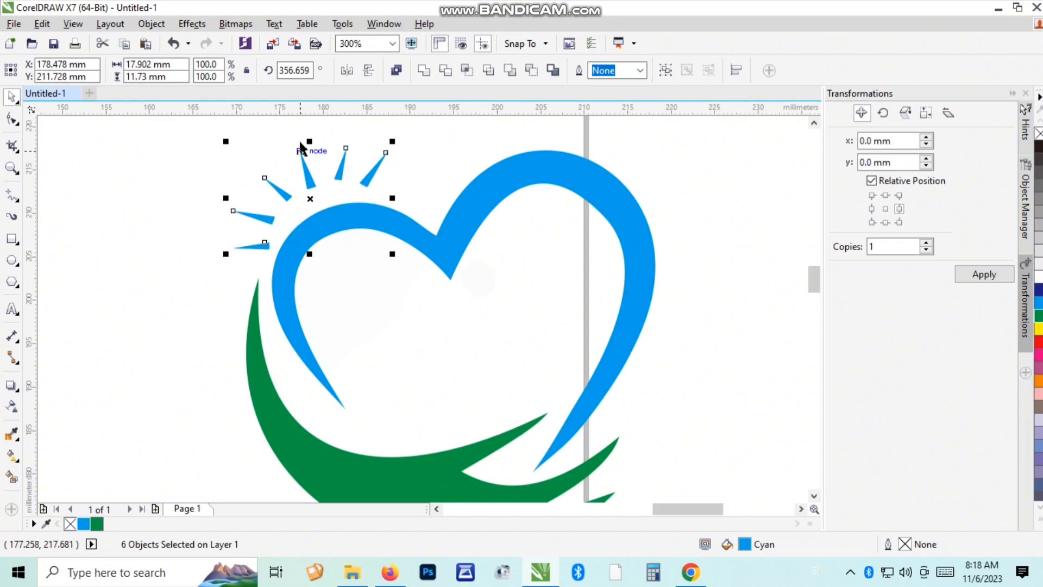
{"action": "left_click_drag", "start_coordinate": [395, 143], "coordinate": [400, 147]}
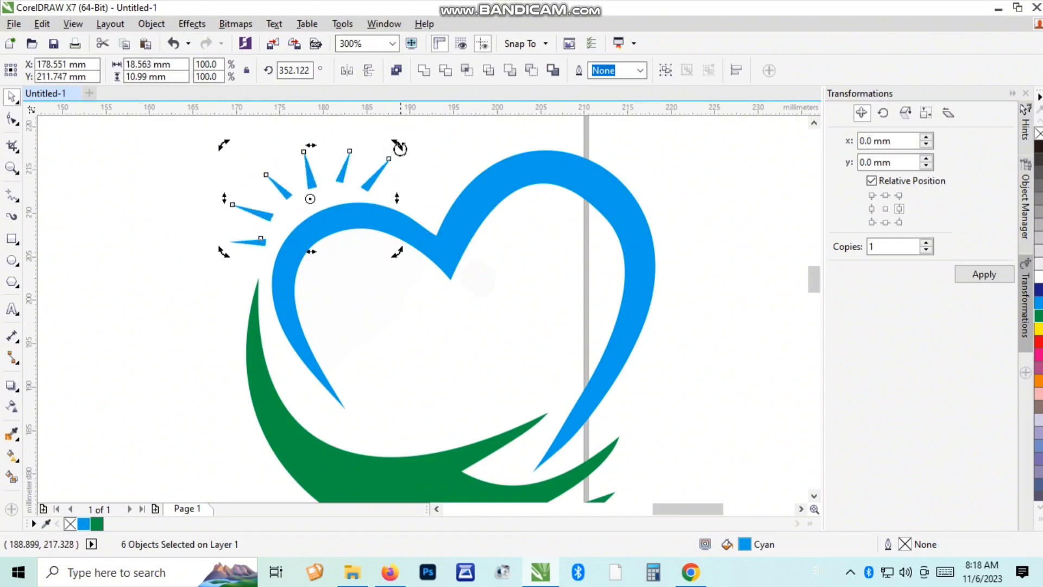
Step: Reposition the individual rays above the top of the left lobe to even out their distance from the heart
{"action": "left_click", "coordinate": [243, 261]}
{"action": "scroll", "coordinate": [320, 210], "scroll_direction": "up", "scroll_amount": 1}
{"action": "left_click", "coordinate": [478, 140]}
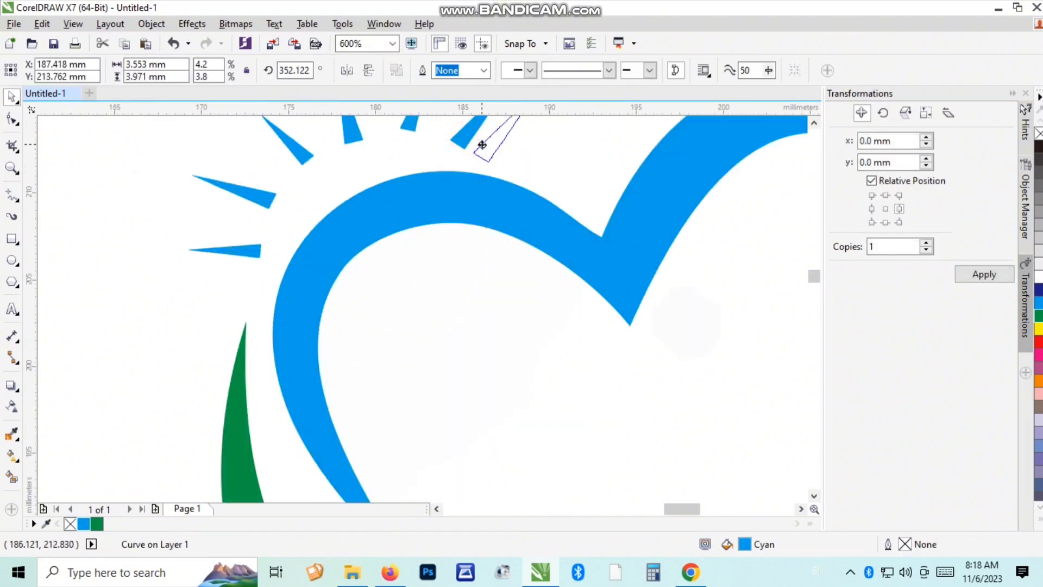
{"action": "scroll", "coordinate": [387, 185], "scroll_direction": "down", "scroll_amount": 1}
{"action": "scroll", "coordinate": [390, 130], "scroll_direction": "up", "scroll_amount": 1}
{"action": "left_click_drag", "start_coordinate": [448, 169], "coordinate": [448, 169]}
{"action": "left_click", "coordinate": [383, 159]}
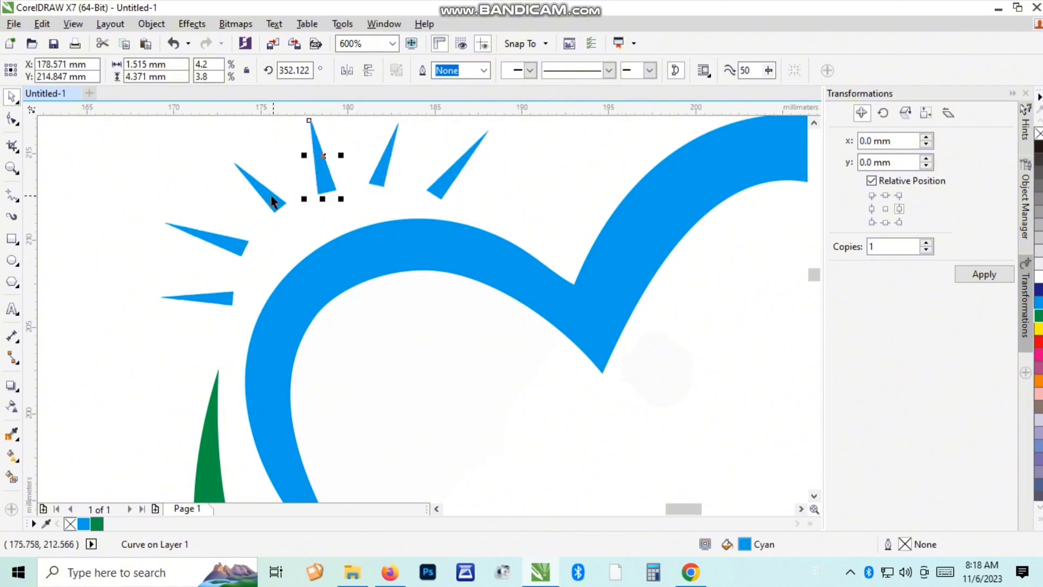
Step: Nudge the rays one by one around the left lobe until their spacing is even, and deselect them
{"action": "left_click_drag", "start_coordinate": [271, 200], "coordinate": [279, 204]}
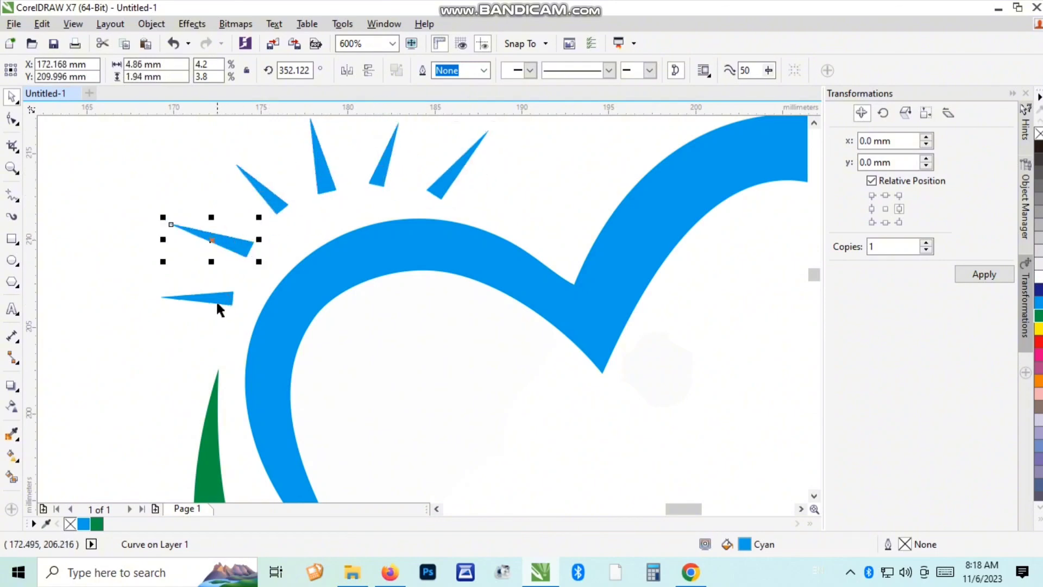
{"action": "left_click_drag", "start_coordinate": [227, 259], "coordinate": [227, 259]}
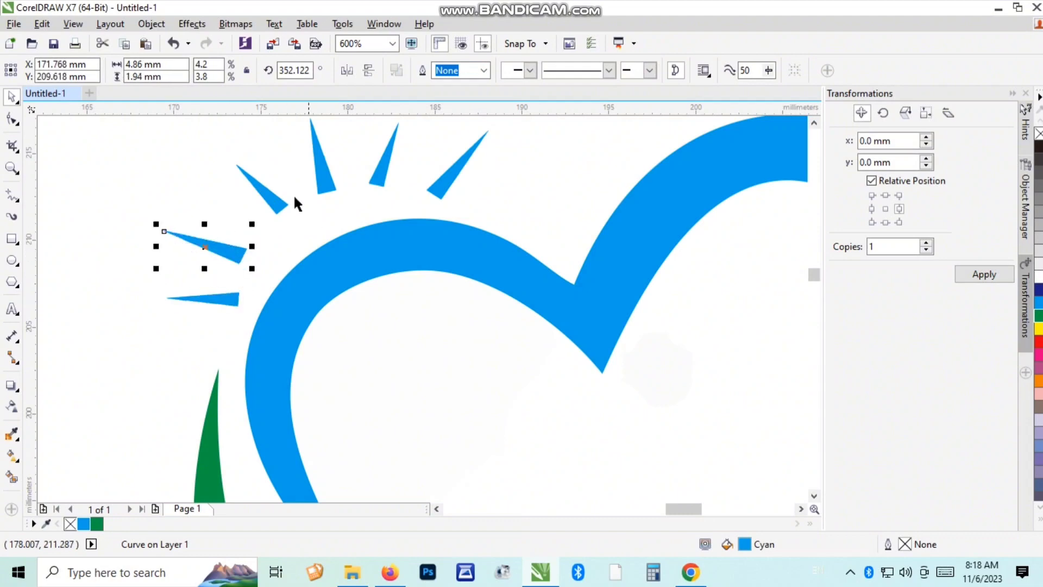
{"action": "left_click_drag", "start_coordinate": [268, 208], "coordinate": [263, 202]}
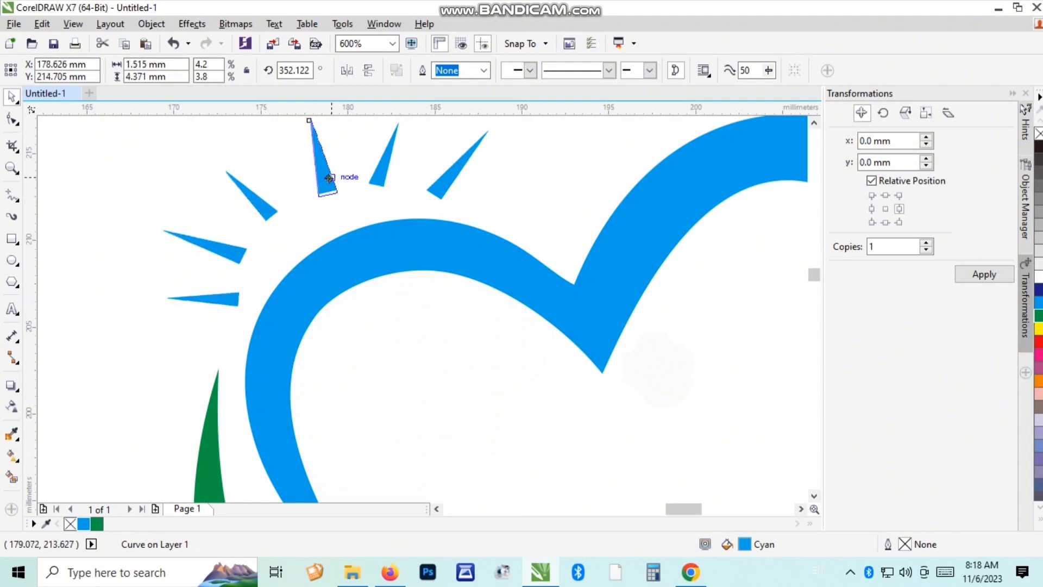
{"action": "left_click_drag", "start_coordinate": [388, 172], "coordinate": [383, 174]}
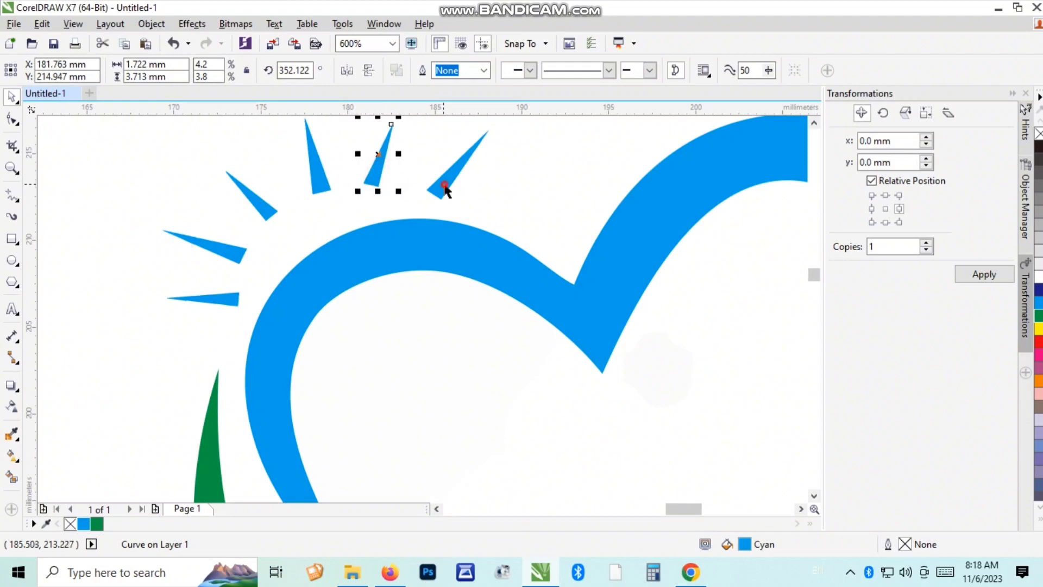
{"action": "left_click_drag", "start_coordinate": [444, 185], "coordinate": [441, 185]}
{"action": "left_click", "coordinate": [421, 312]}
{"action": "scroll", "coordinate": [299, 243], "scroll_direction": "down", "scroll_amount": 2}
{"action": "left_click", "coordinate": [395, 197]}
{"action": "scroll", "coordinate": [288, 233], "scroll_direction": "down", "scroll_amount": 1}
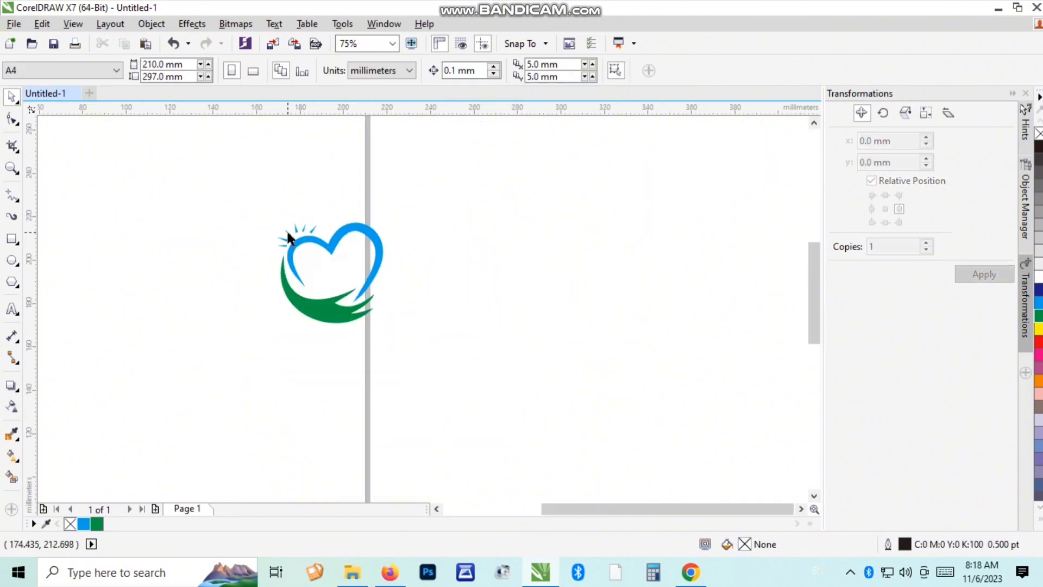
Step: Group the six rays into one object and deselect it
{"action": "scroll", "coordinate": [288, 234], "scroll_direction": "up", "scroll_amount": 1}
{"action": "left_click_drag", "start_coordinate": [345, 181], "coordinate": [334, 93]}
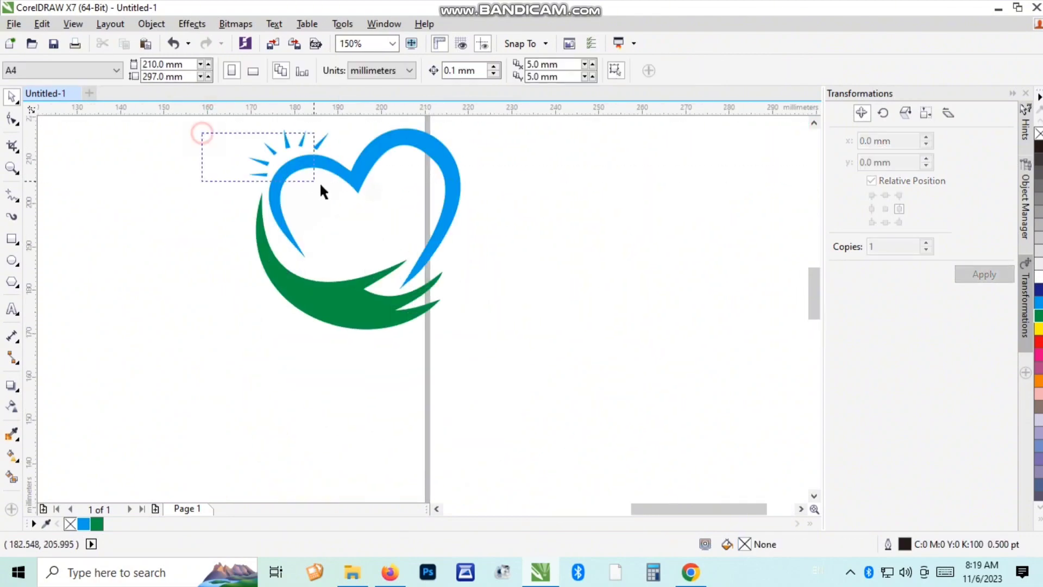
{"action": "left_click_drag", "start_coordinate": [320, 184], "coordinate": [375, 246]}
{"action": "scroll", "coordinate": [376, 248], "scroll_direction": "down", "scroll_amount": 1}
{"action": "scroll", "coordinate": [346, 178], "scroll_direction": "up", "scroll_amount": 1}
{"action": "left_click_drag", "start_coordinate": [200, 181], "coordinate": [382, 270]}
{"action": "key", "text": "ctrl+g"}
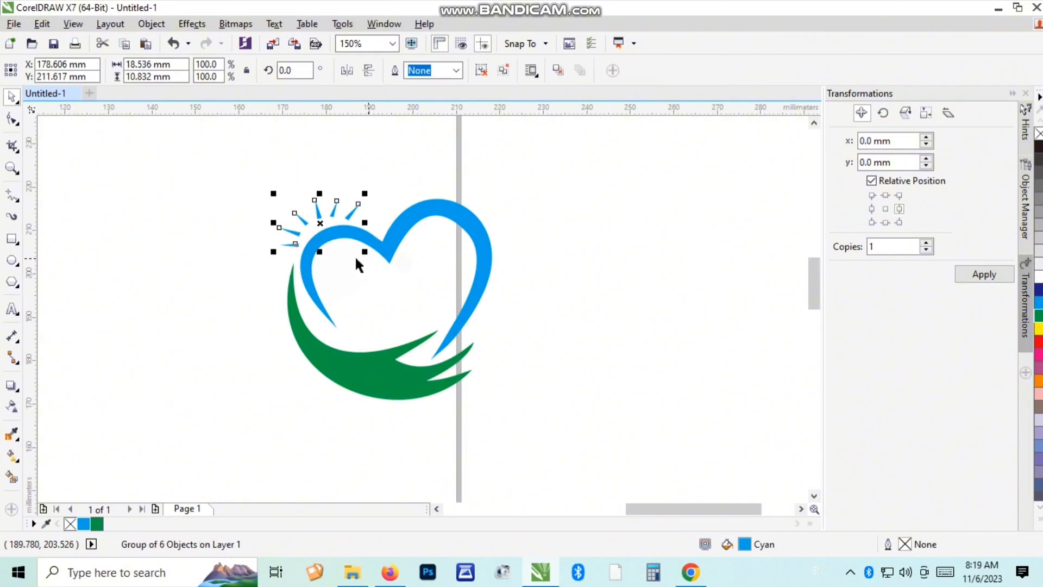
{"action": "left_click", "coordinate": [357, 263]}
{"action": "left_click", "coordinate": [11, 310]}
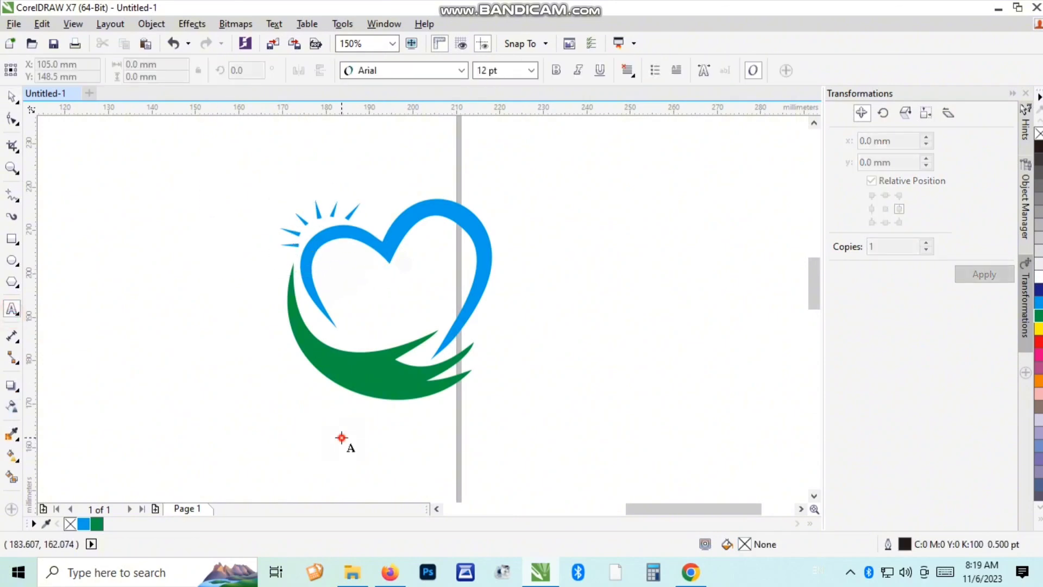
{"action": "left_click", "coordinate": [343, 438]}
{"action": "scroll", "coordinate": [343, 437], "scroll_direction": "up", "scroll_amount": 3}
{"action": "left_click", "coordinate": [856, 571]}
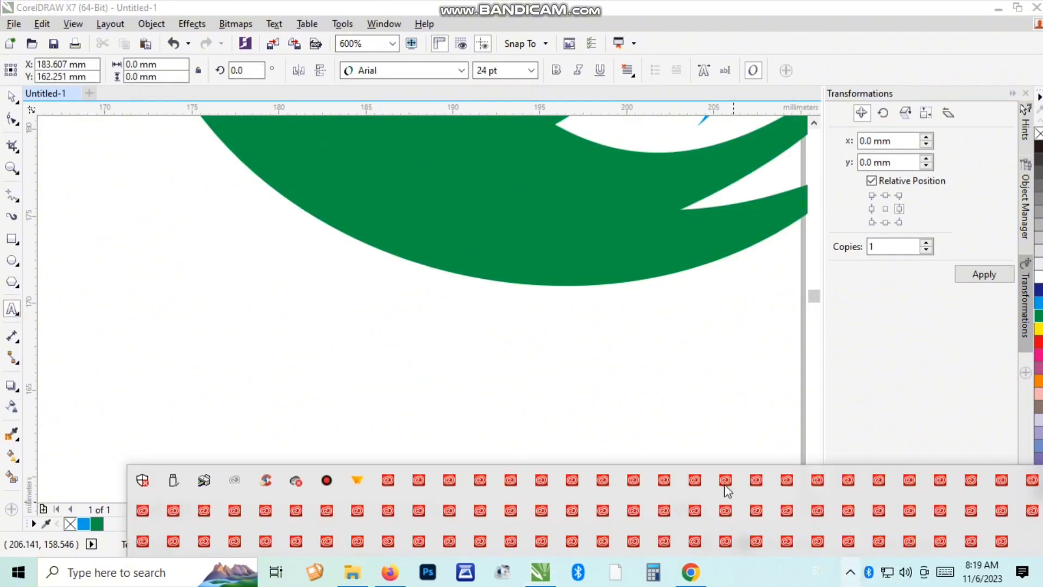
{"action": "left_click", "coordinate": [665, 485]}
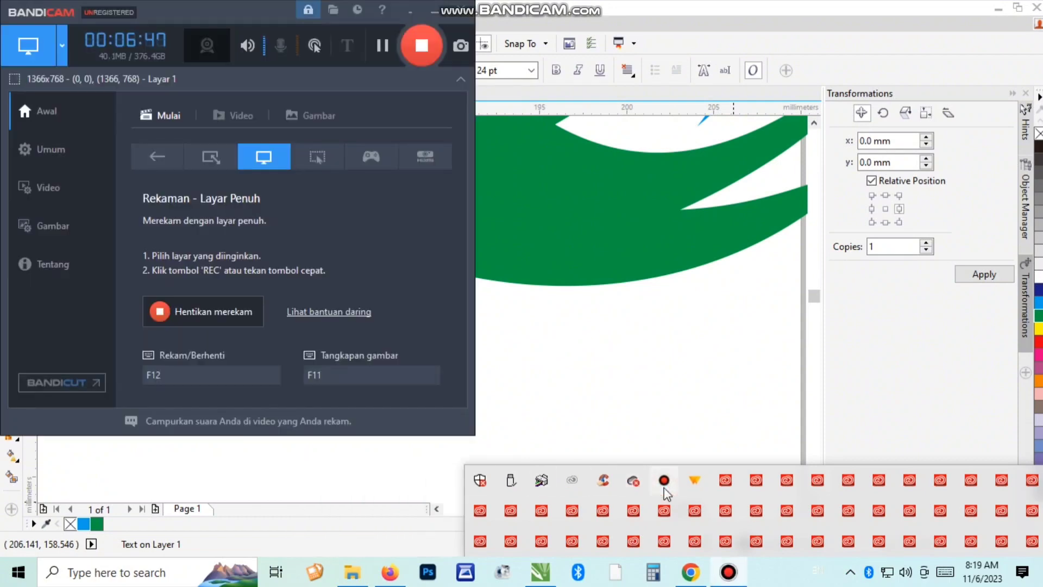
{"action": "left_click", "coordinate": [580, 263]}
Step: Add the artistic text "Nurul Qolbi" in Arial 24 pt and place it beneath the green hand
{"action": "left_click", "coordinate": [285, 368]}
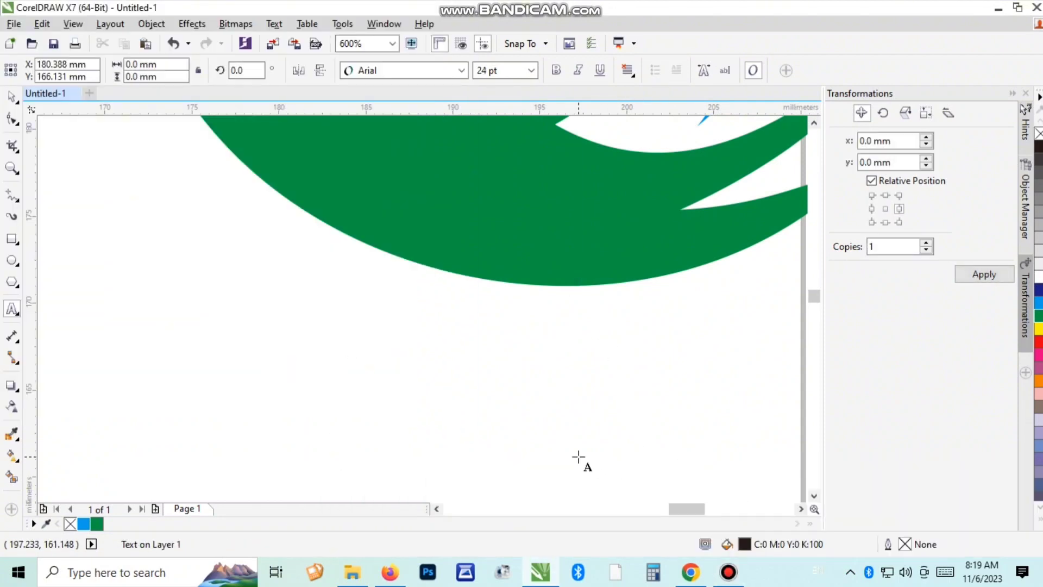
{"action": "type", "text": "N"}
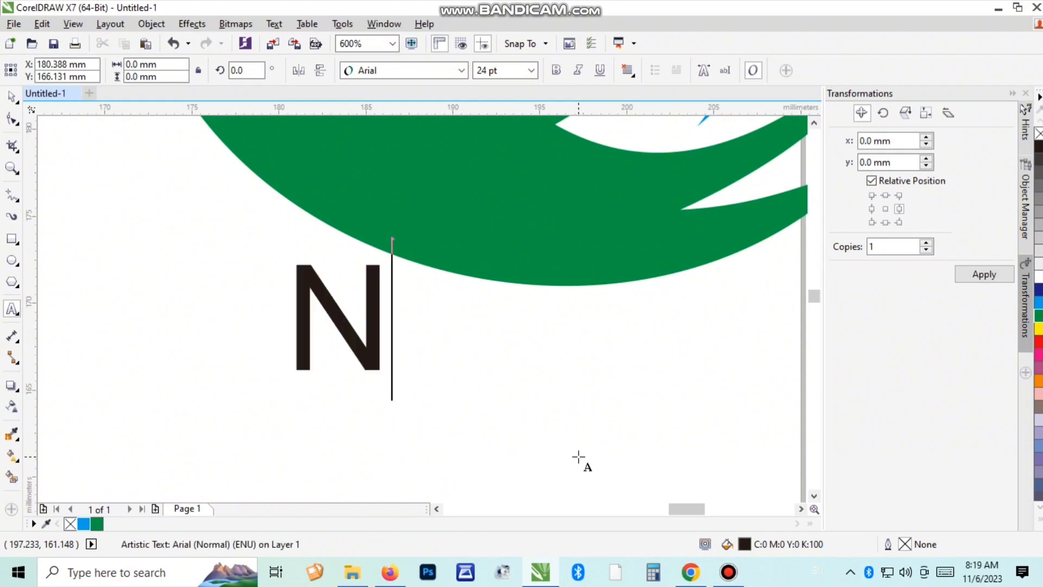
{"action": "type", "text": "urul Qolbi"}
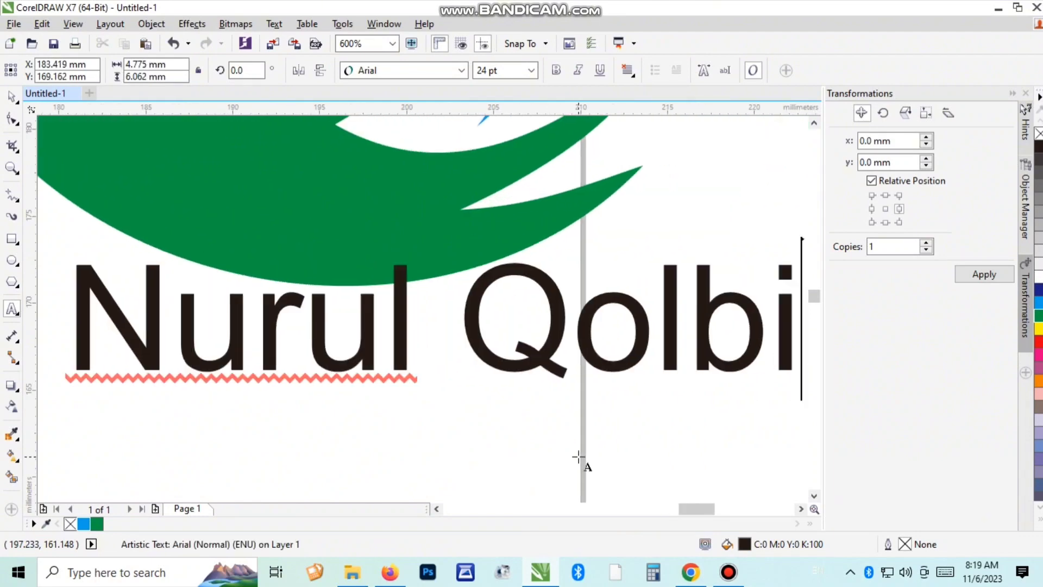
{"action": "left_click", "coordinate": [12, 98]}
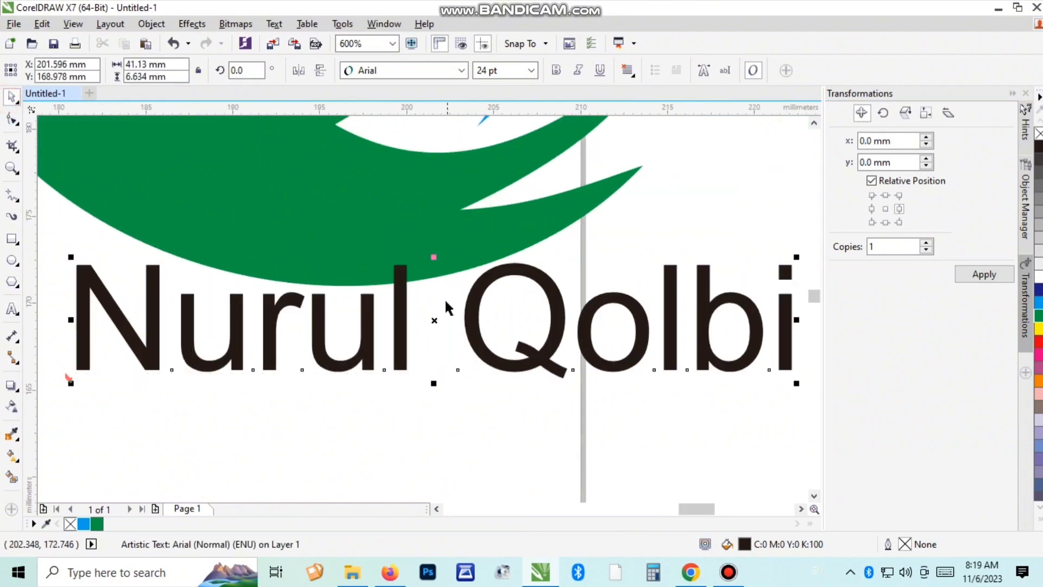
{"action": "scroll", "coordinate": [447, 303], "scroll_direction": "down", "scroll_amount": 1}
{"action": "left_click_drag", "start_coordinate": [450, 283], "coordinate": [408, 302]}
Step: Set the alignment of the whole "Nurul Qolbi" text to centre
{"action": "double_click", "coordinate": [408, 302]}
{"action": "key", "text": "ctrl+a"}
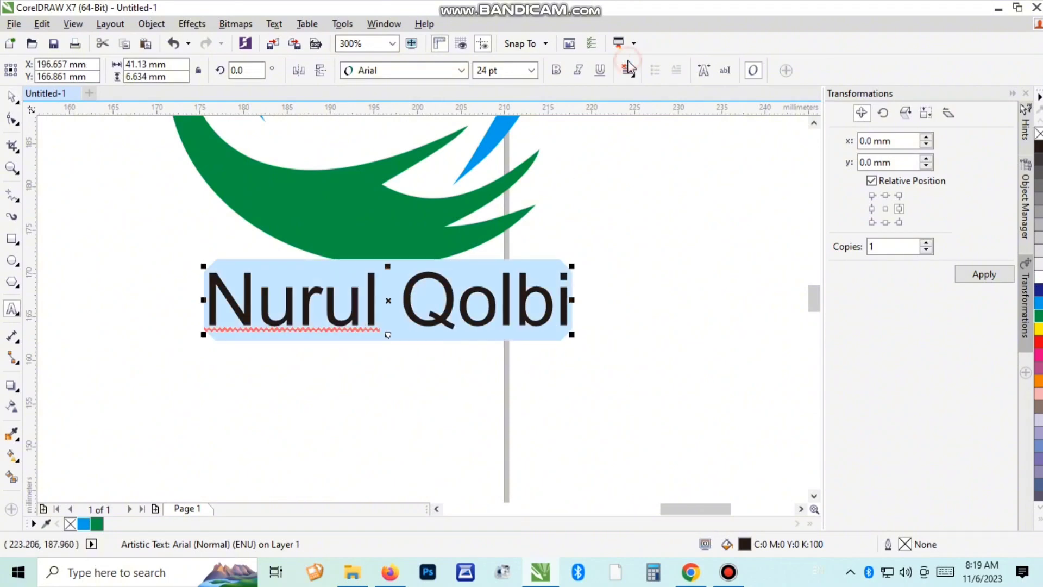
{"action": "left_click", "coordinate": [627, 71]}
{"action": "left_click", "coordinate": [659, 82]}
{"action": "key", "text": "ctrl+space"}
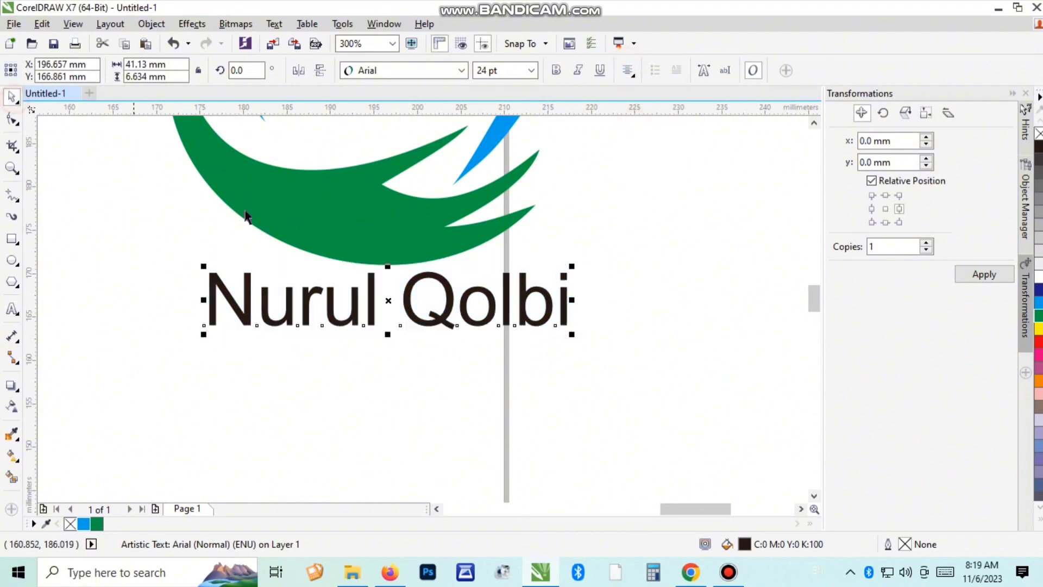
Step: Copy the "Nurul Qolbi" text directly below itself and replace the copy's wording with "Pondok Pesantren Lansia"
{"action": "left_click_drag", "start_coordinate": [413, 296], "coordinate": [408, 383]}
{"action": "double_click", "coordinate": [409, 384]}
{"action": "key", "text": "ctrl+a"}
{"action": "type", "text": "P"}
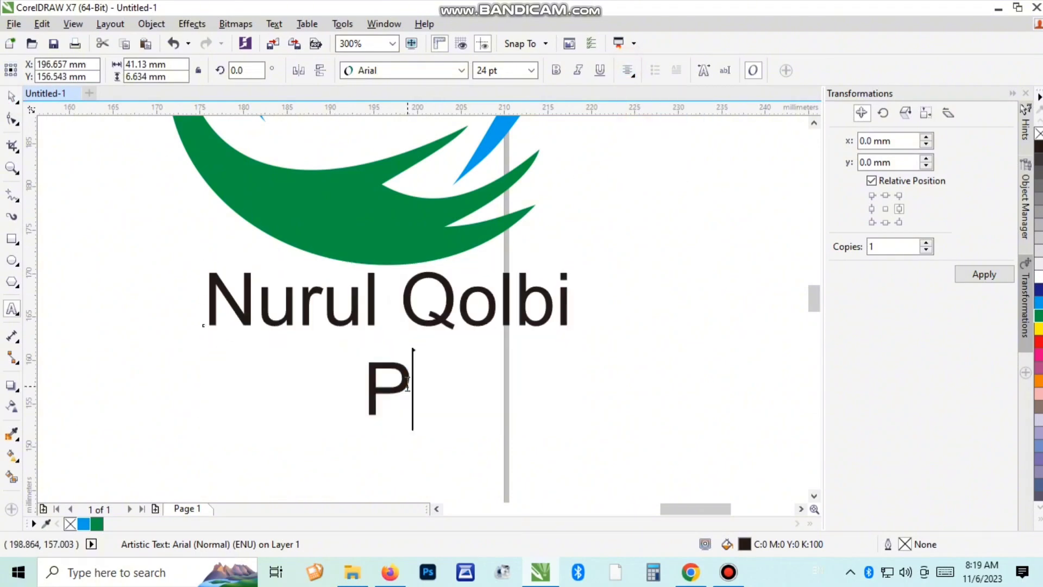
{"action": "type", "text": "ondok Pesan"}
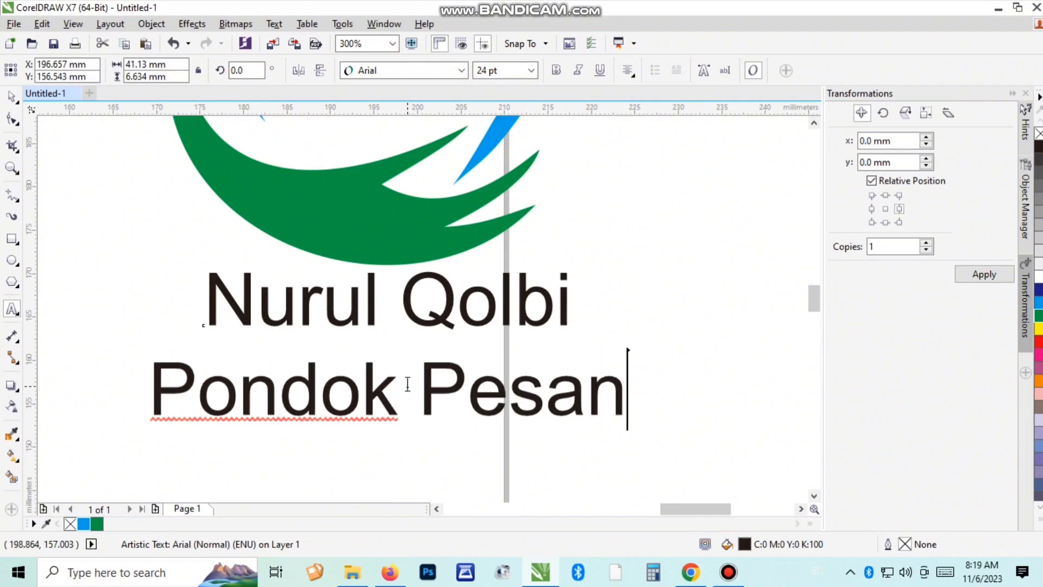
{"action": "type", "text": "tren Lansia"}
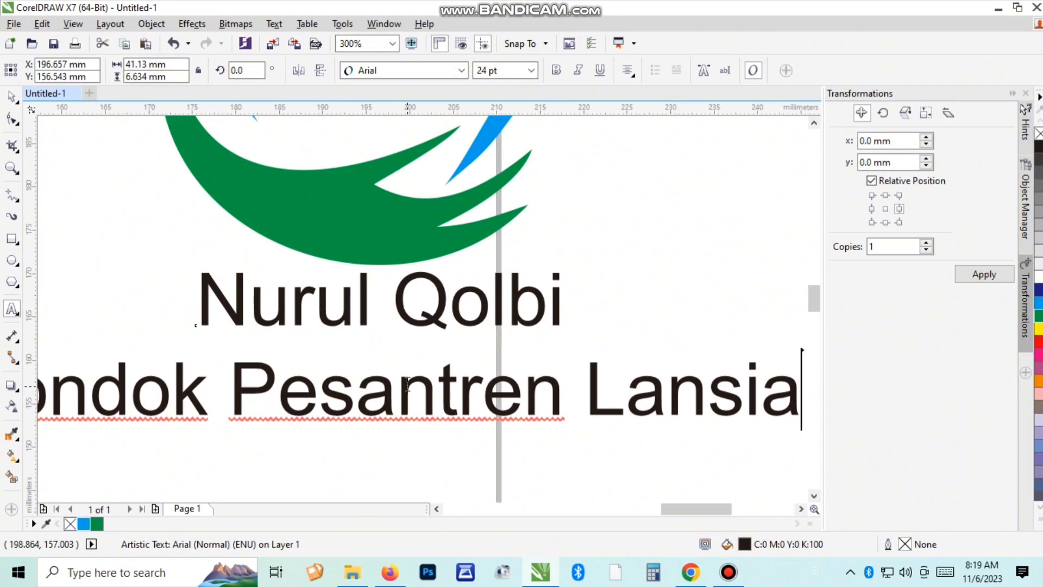
Step: Append "(Lanjut Usia)" to the "Pondok Pesantren Lansia" caption and deselect it
{"action": "type", "text": "(Lanju"}
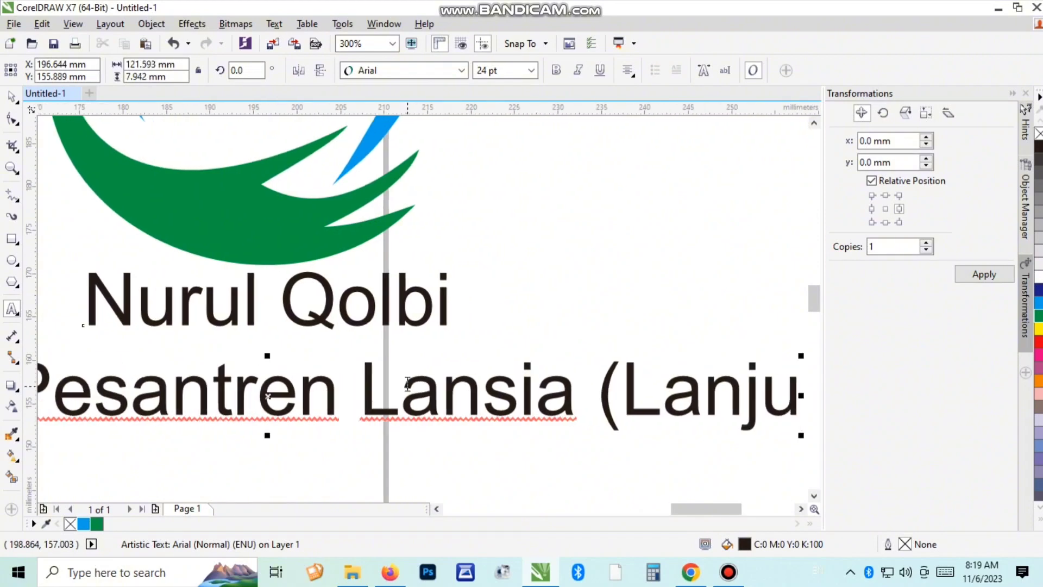
{"action": "type", "text": "t Usia"}
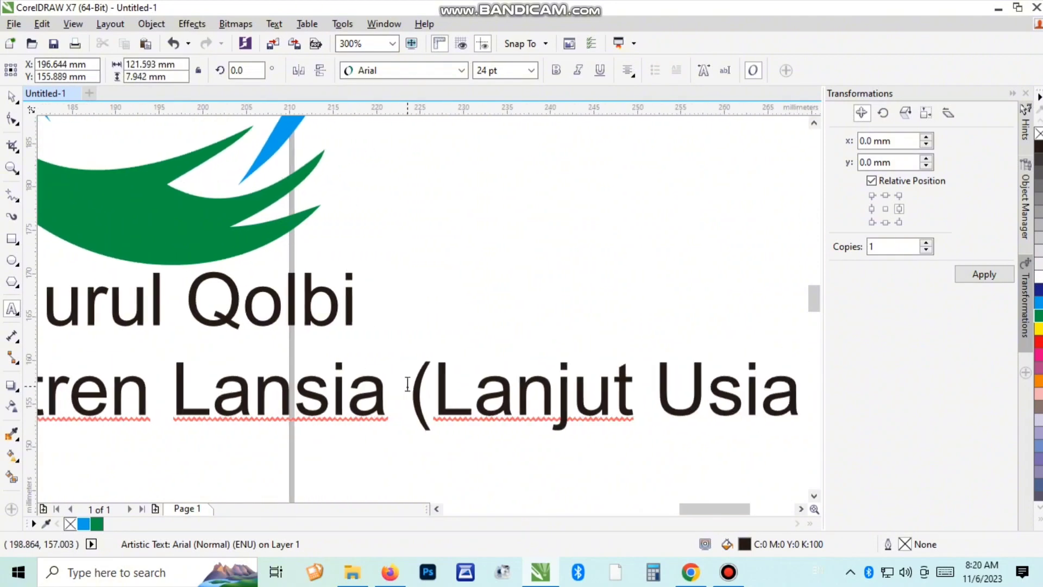
{"action": "type", "text": ")"}
{"action": "left_click", "coordinate": [8, 100]}
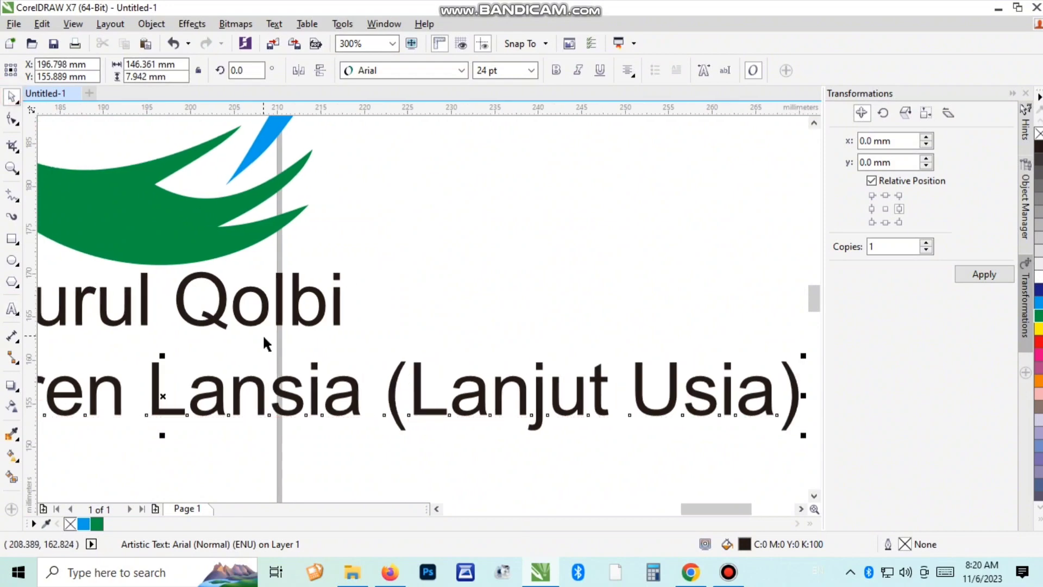
{"action": "left_click", "coordinate": [460, 333]}
Step: Move the whole logo together with both lines of text to the upper middle of the page and deselect it
{"action": "scroll", "coordinate": [461, 333], "scroll_direction": "down", "scroll_amount": 3}
{"action": "left_click_drag", "start_coordinate": [573, 259], "coordinate": [294, 382]}
{"action": "left_click_drag", "start_coordinate": [404, 318], "coordinate": [298, 257]}
{"action": "scroll", "coordinate": [298, 258], "scroll_direction": "up", "scroll_amount": 1}
{"action": "left_click", "coordinate": [145, 217]}
Step: Set the font of the "Nurul Qolbi" text to Aldhabi
{"action": "left_click", "coordinate": [323, 312]}
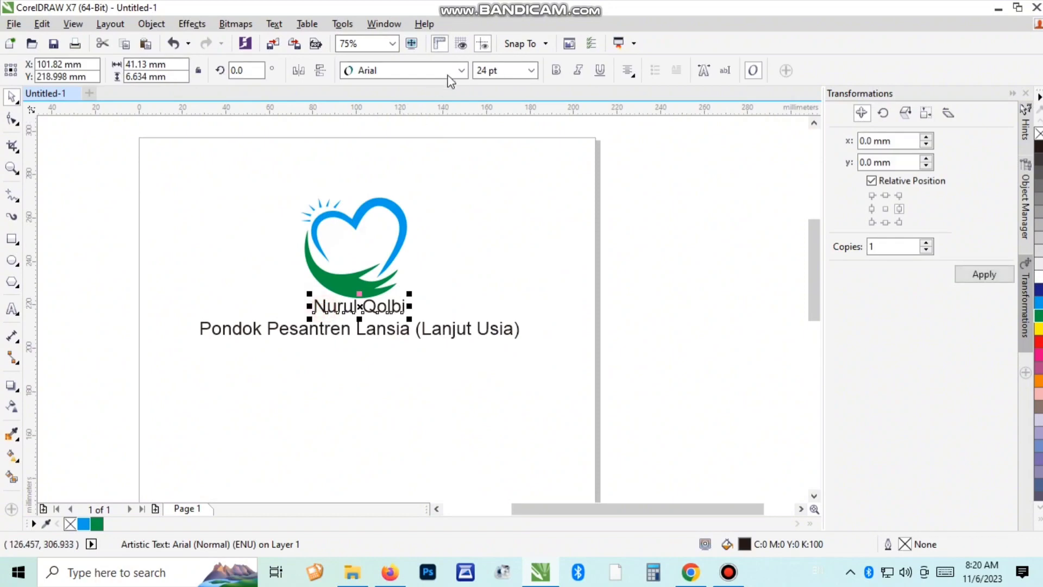
{"action": "left_click", "coordinate": [461, 71]}
{"action": "scroll", "coordinate": [496, 314], "scroll_direction": "down", "scroll_amount": 5}
{"action": "scroll", "coordinate": [496, 314], "scroll_direction": "down", "scroll_amount": 6}
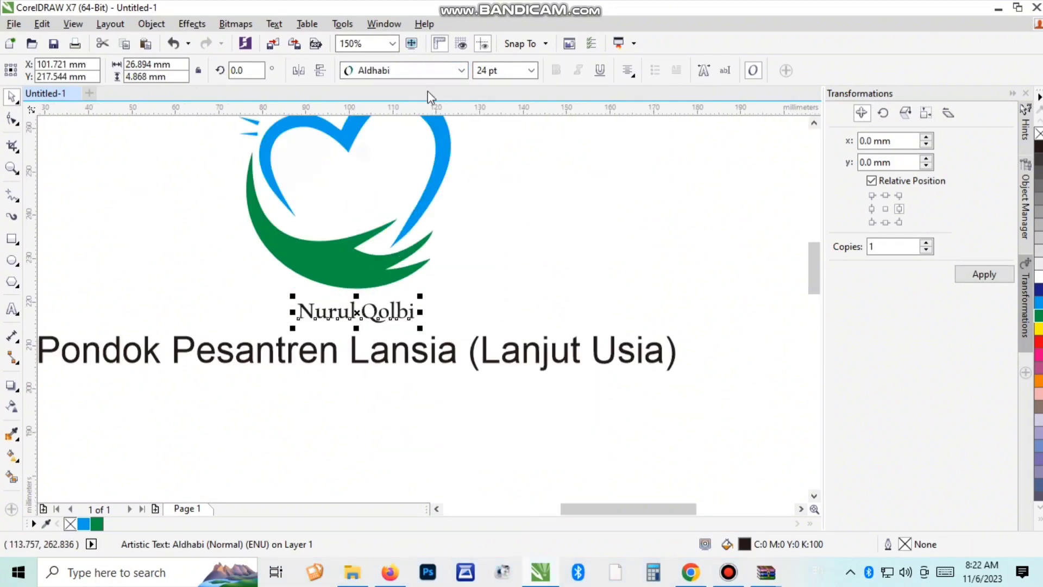
Step: Change the "Nurul Qolbi" text to the FTF Ahlan Ve Arabez FREE font and deselect it
{"action": "left_click", "coordinate": [436, 72]}
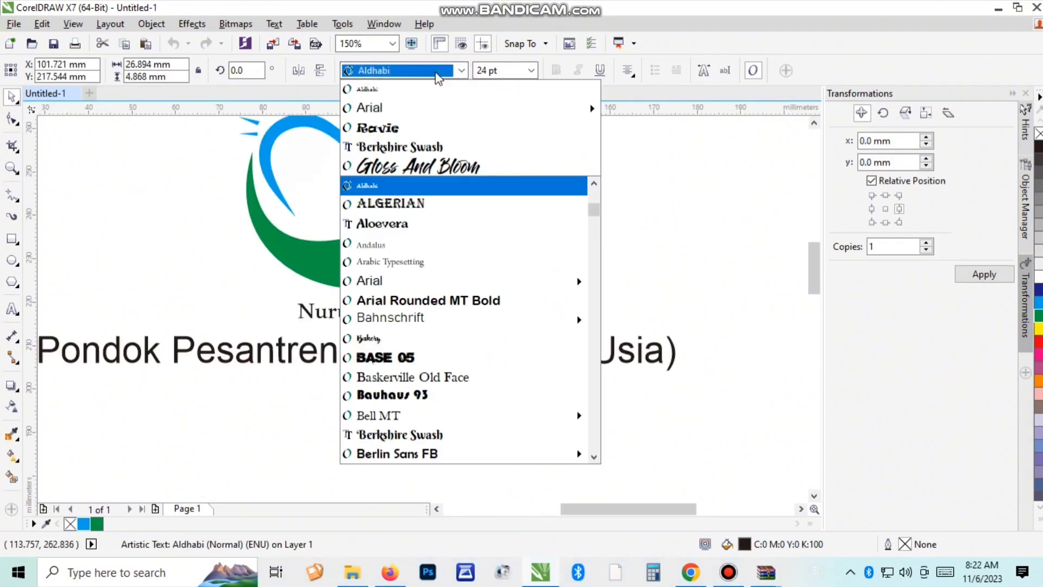
{"action": "type", "text": "f"}
{"action": "left_click", "coordinate": [433, 340]}
{"action": "double_click", "coordinate": [280, 310]}
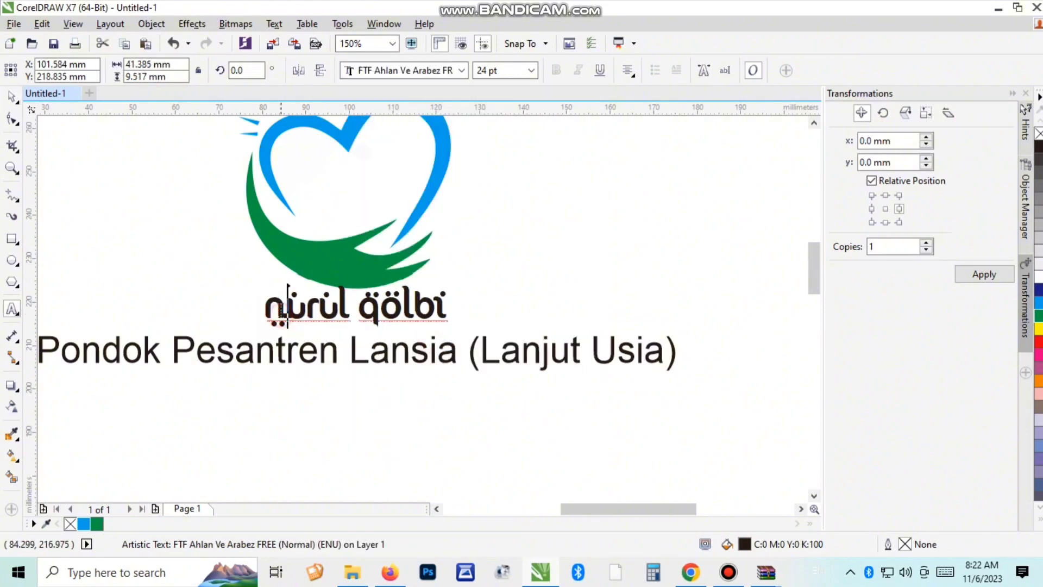
{"action": "left_click", "coordinate": [12, 97]}
{"action": "left_click", "coordinate": [125, 218]}
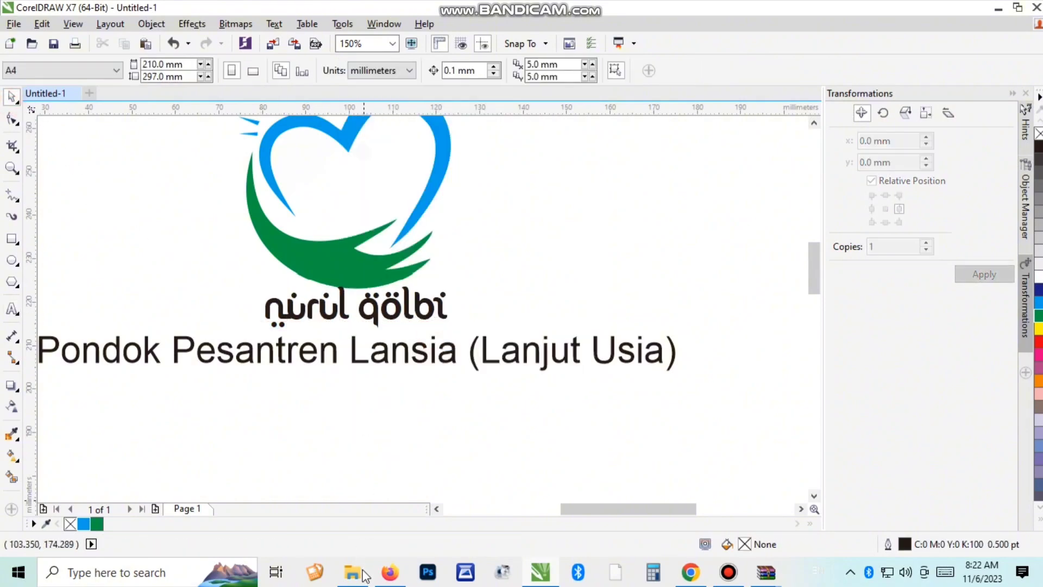
Step: Switch to Firefox to look for another font for the "Nurul Qolbi" text
{"action": "left_click", "coordinate": [389, 572]}
{"action": "scroll", "coordinate": [387, 233], "scroll_direction": "down", "scroll_amount": 5}
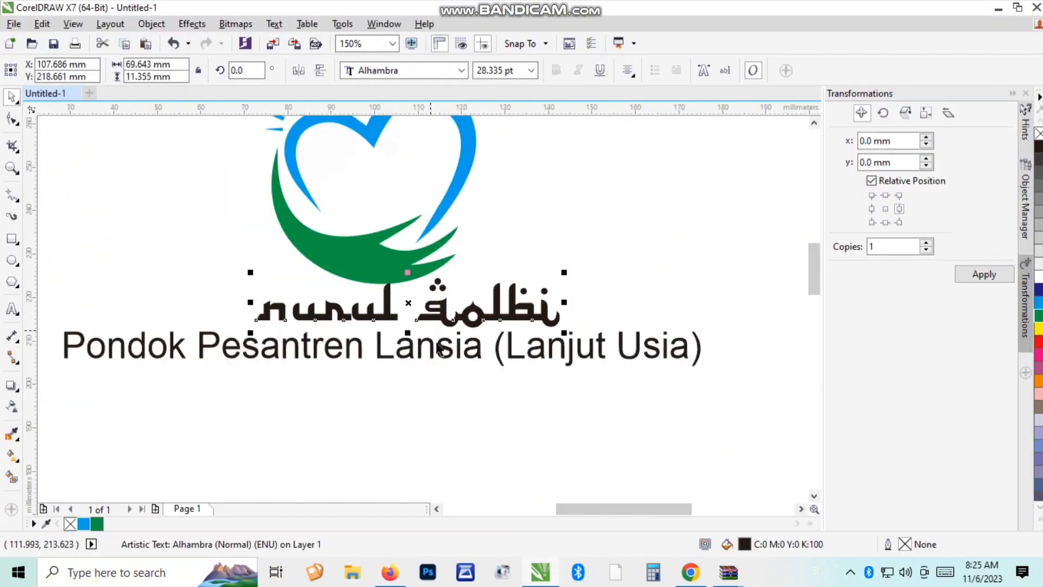
Step: Break the caption before "(Lanjut Usia)" so that part sits on a second line below "Pondok Pesantren Lansia"
{"action": "left_click", "coordinate": [442, 344]}
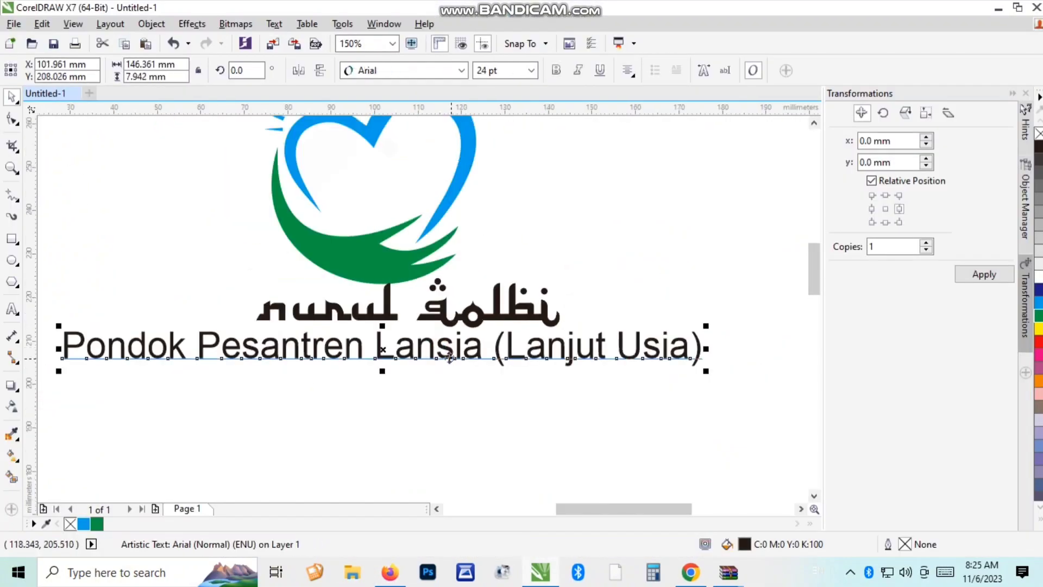
{"action": "double_click", "coordinate": [376, 347]}
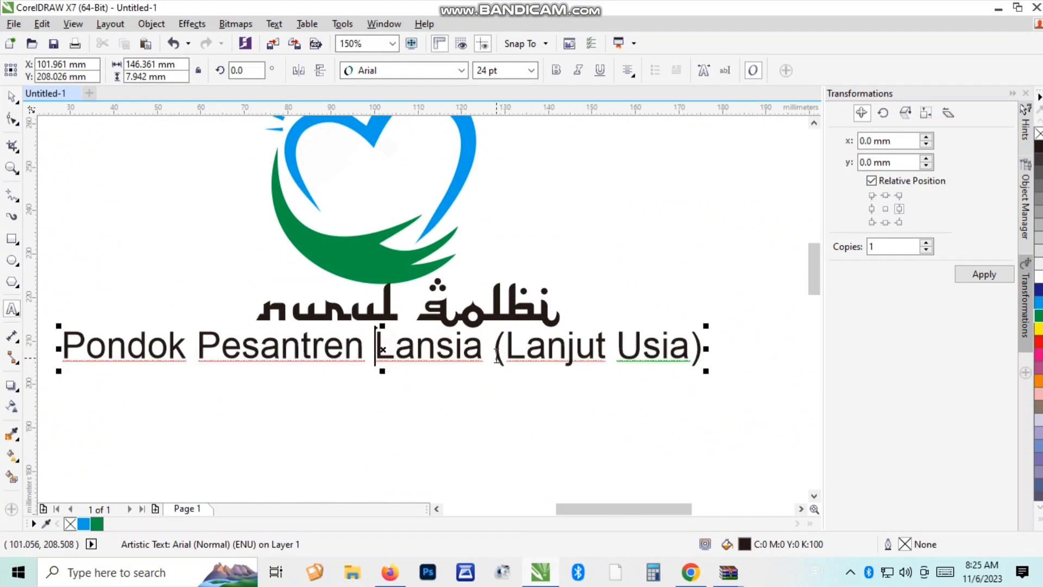
{"action": "key", "text": "Return"}
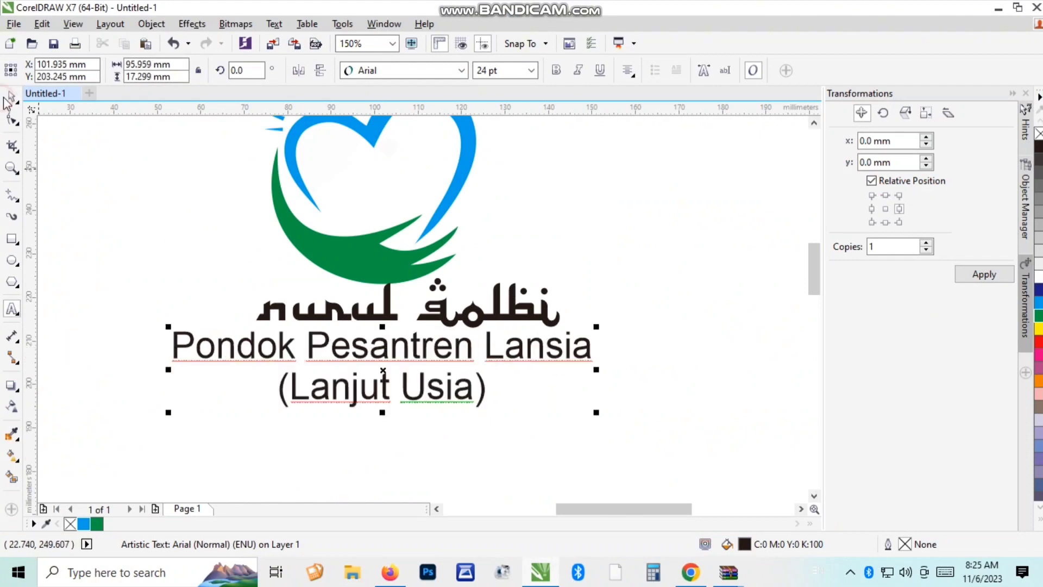
{"action": "left_click", "coordinate": [11, 97]}
Step: Position the "Nurul Qolbi" text under the hand at about 59 mm wide and fill it with the logo's green
{"action": "left_click", "coordinate": [496, 317]}
{"action": "mouse_move", "coordinate": [495, 317]}
{"action": "left_mouse_down"}
{"action": "mouse_move", "coordinate": [467, 322]}
{"action": "mouse_move", "coordinate": [477, 322]}
{"action": "left_mouse_up"}
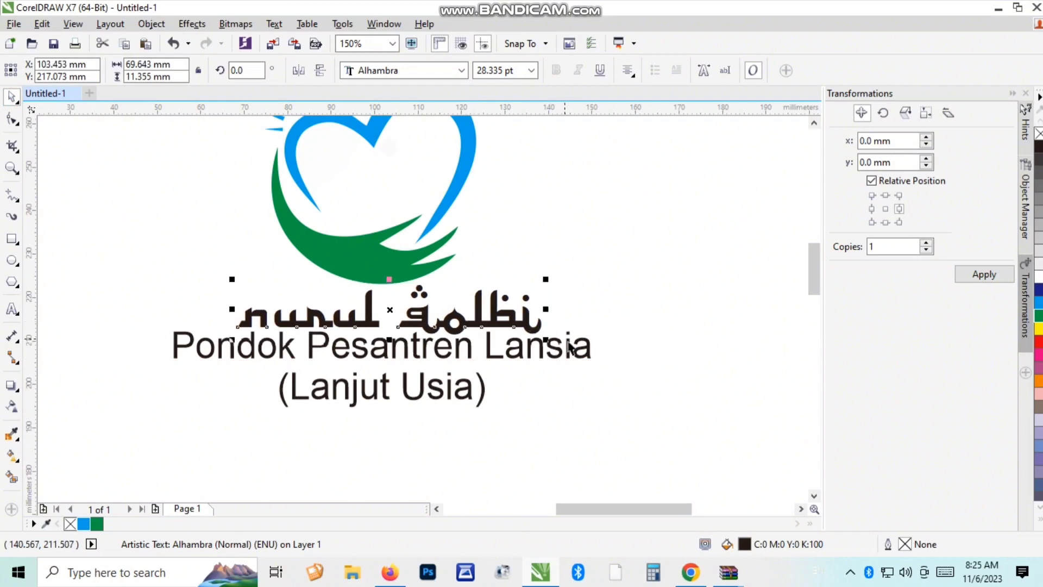
{"action": "left_click_drag", "start_coordinate": [546, 337], "coordinate": [515, 337]}
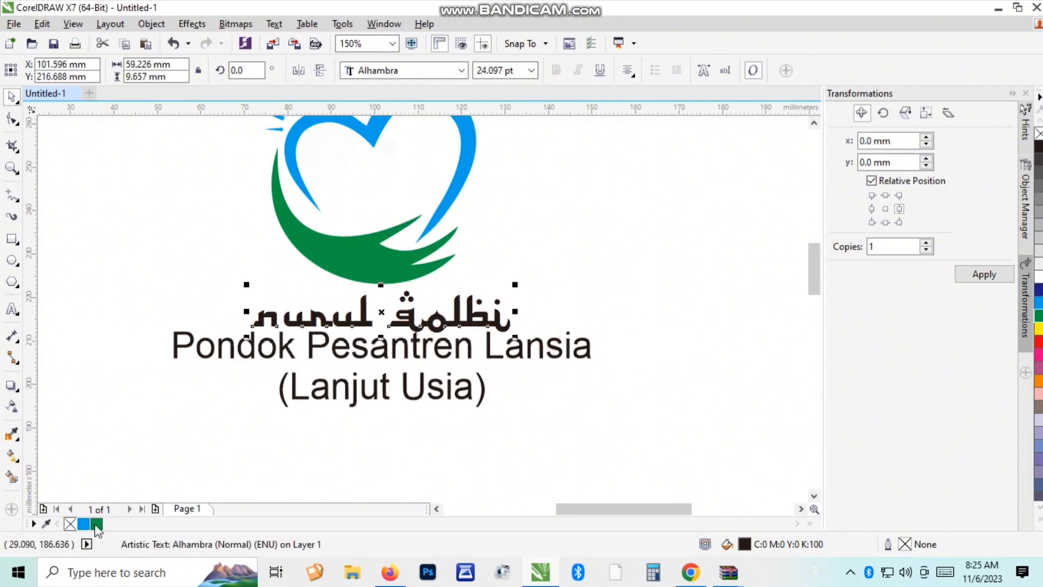
{"action": "left_click", "coordinate": [96, 524]}
{"action": "left_click", "coordinate": [89, 352]}
Step: Shrink the two-line caption to about 13.3 pt in the ArabDances font and place it centrally beneath the "Nurul Qolbi" text
{"action": "left_click", "coordinate": [197, 363]}
{"action": "left_click_drag", "start_coordinate": [165, 413], "coordinate": [355, 379]}
{"action": "left_click", "coordinate": [465, 71]}
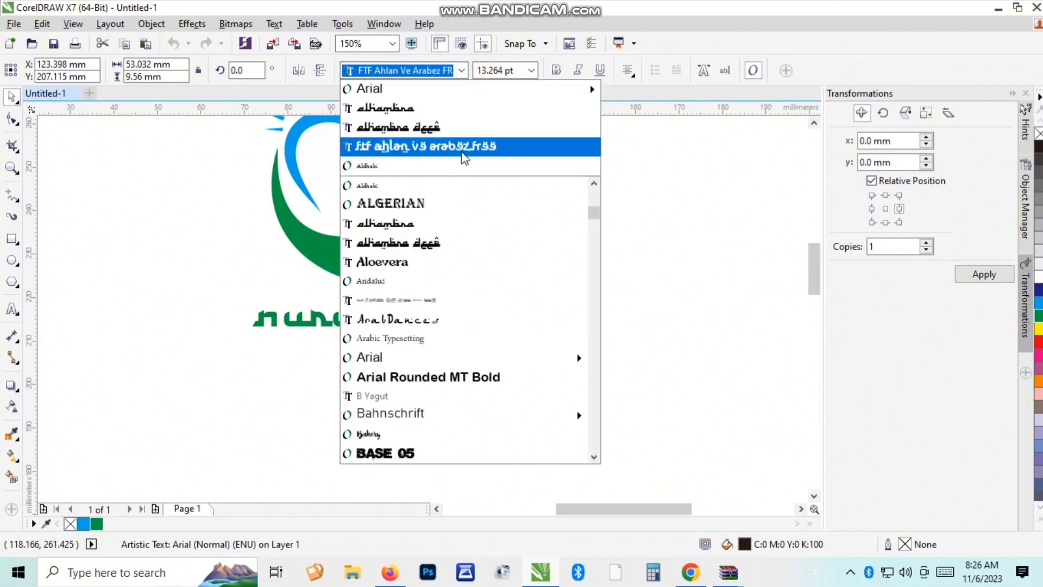
{"action": "left_click", "coordinate": [430, 325]}
{"action": "left_click_drag", "start_coordinate": [426, 352], "coordinate": [341, 356]}
Step: Preview the available fonts on the two-line caption and apply Serpentine Sans ICG
{"action": "left_click", "coordinate": [462, 71]}
{"action": "scroll", "coordinate": [427, 348], "scroll_direction": "down", "scroll_amount": 5}
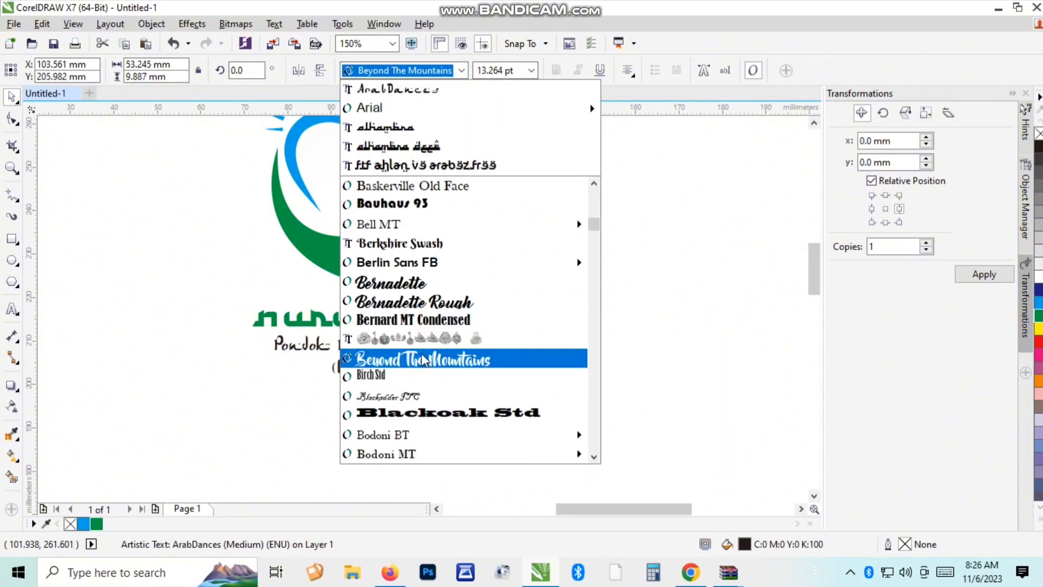
{"action": "scroll", "coordinate": [435, 358], "scroll_direction": "down", "scroll_amount": 3}
{"action": "scroll", "coordinate": [437, 364], "scroll_direction": "down", "scroll_amount": 15}
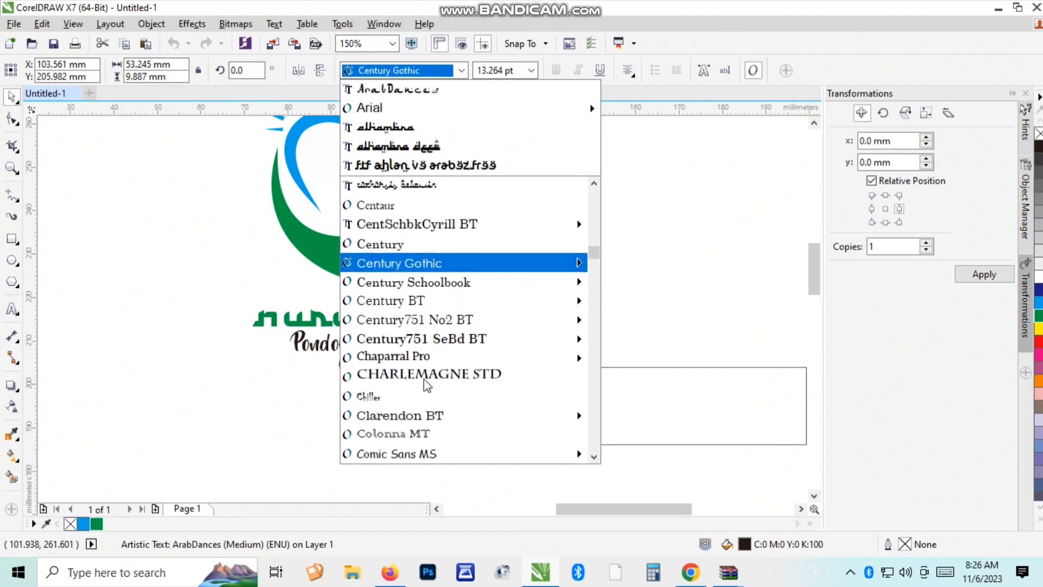
{"action": "scroll", "coordinate": [441, 376], "scroll_direction": "down", "scroll_amount": 5}
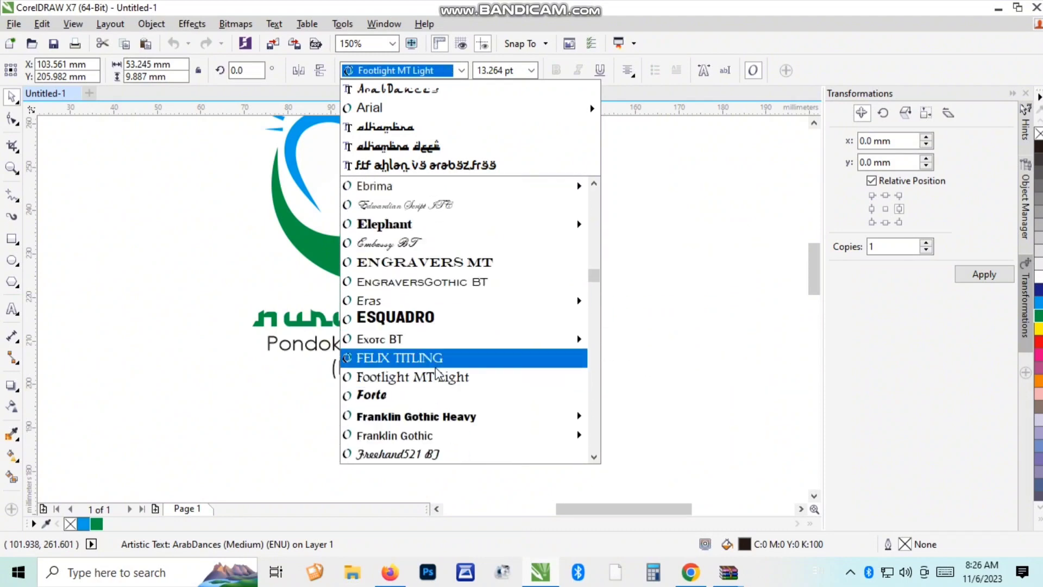
{"action": "scroll", "coordinate": [437, 372], "scroll_direction": "down", "scroll_amount": 6}
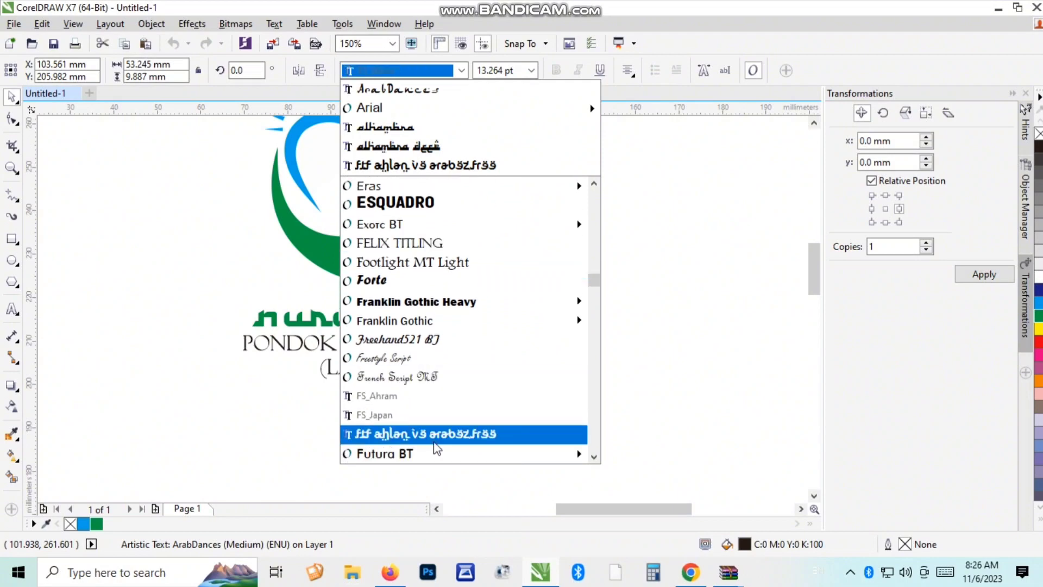
{"action": "mouse_move", "coordinate": [443, 316]}
{"action": "scroll", "coordinate": [441, 318], "scroll_direction": "down", "scroll_amount": 4}
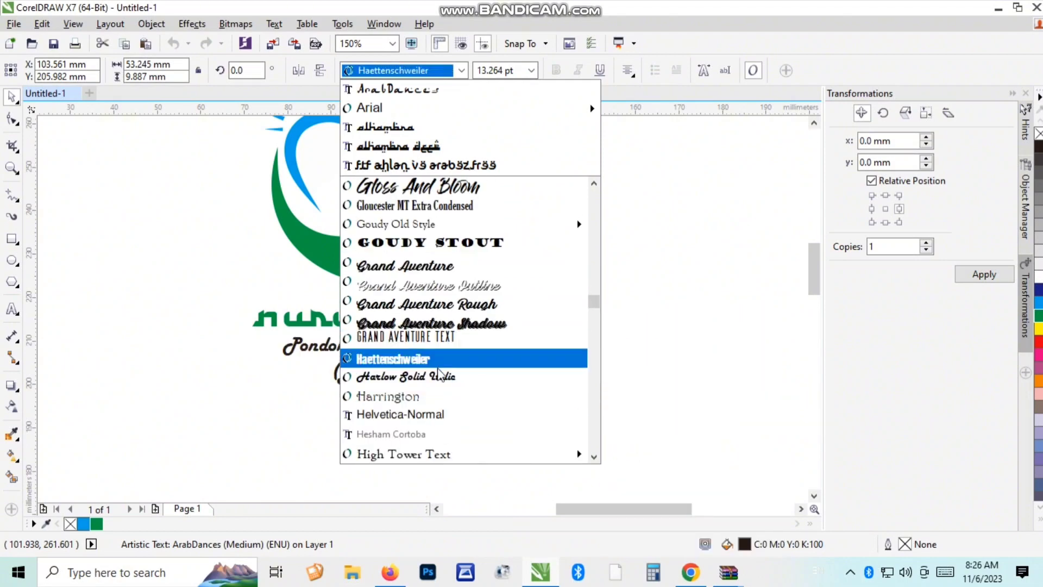
{"action": "scroll", "coordinate": [438, 364], "scroll_direction": "down", "scroll_amount": 2}
{"action": "scroll", "coordinate": [441, 369], "scroll_direction": "down", "scroll_amount": 3}
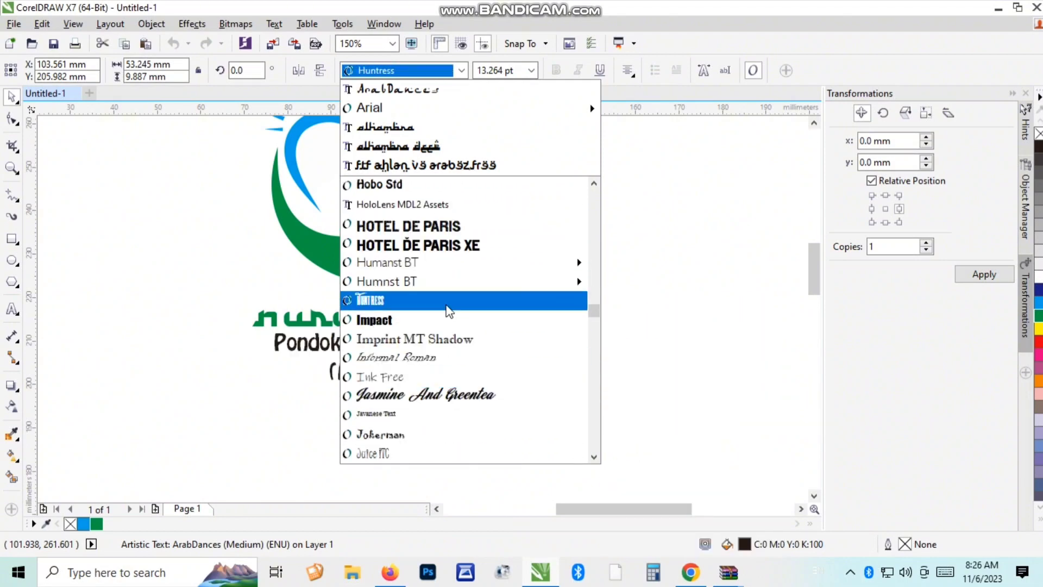
{"action": "scroll", "coordinate": [449, 363], "scroll_direction": "down", "scroll_amount": 5}
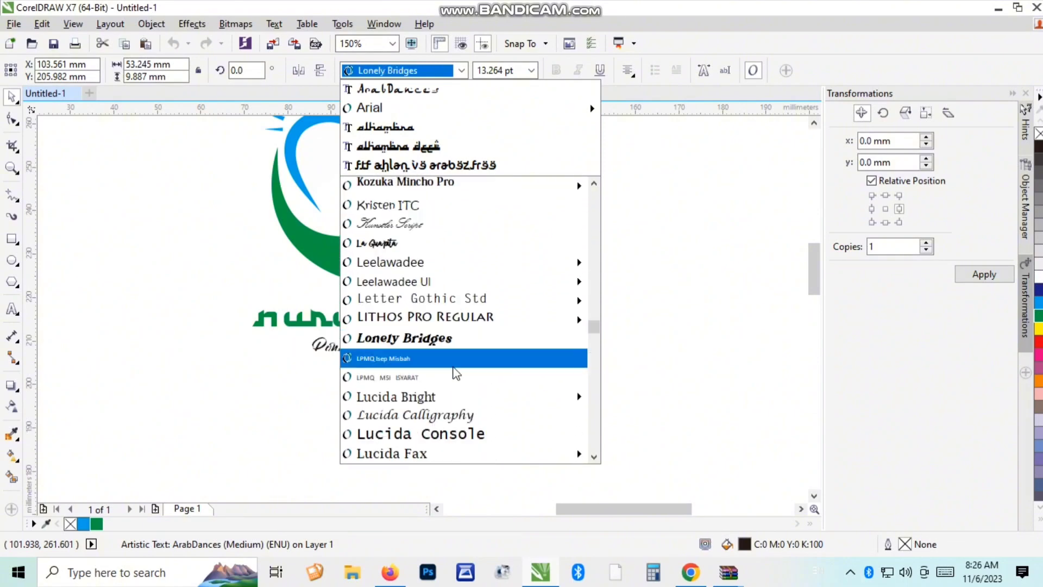
{"action": "scroll", "coordinate": [455, 375], "scroll_direction": "down", "scroll_amount": 10}
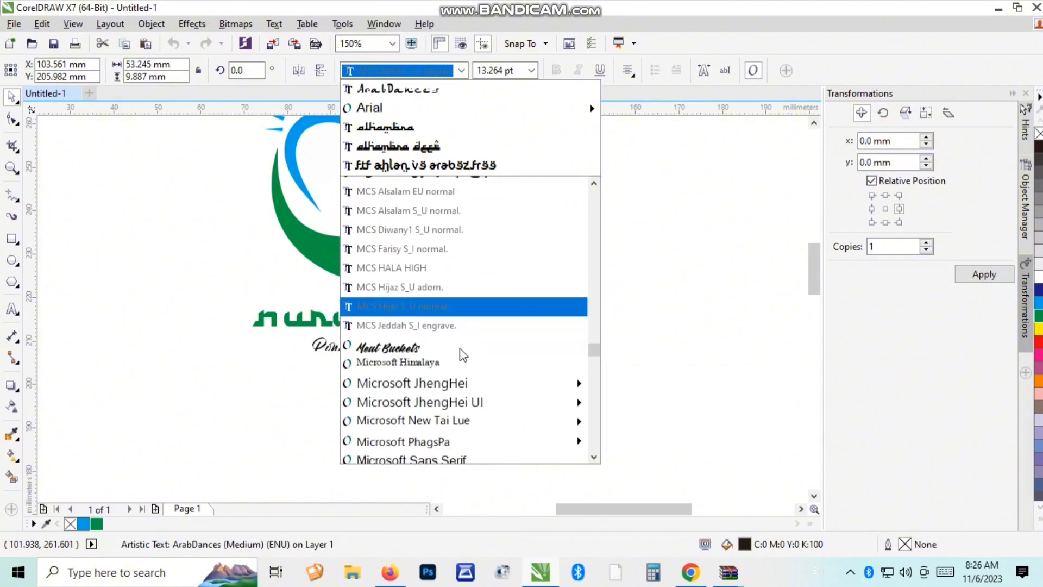
{"action": "scroll", "coordinate": [455, 428], "scroll_direction": "down", "scroll_amount": 10}
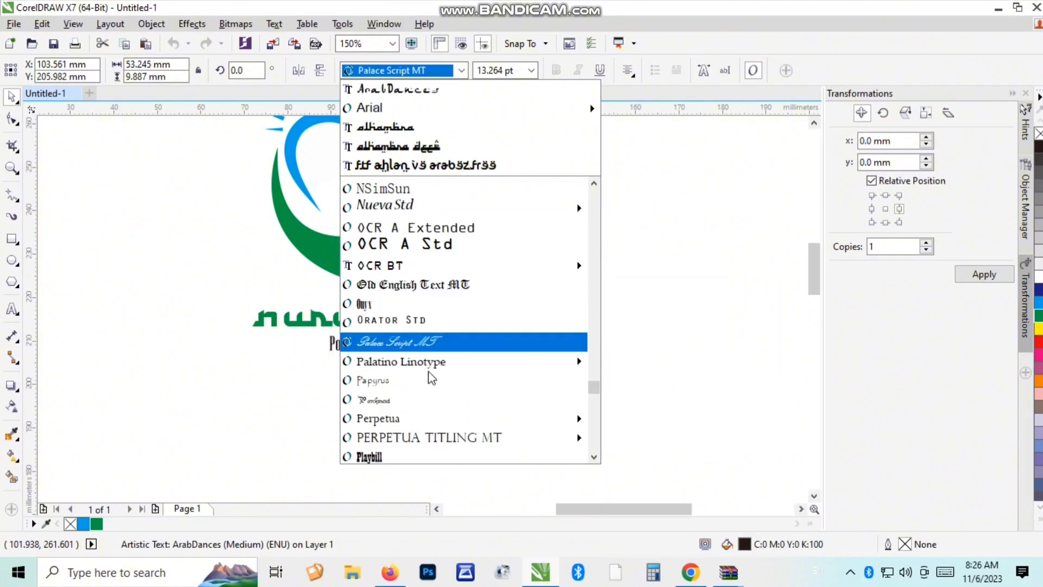
{"action": "scroll", "coordinate": [428, 372], "scroll_direction": "down", "scroll_amount": 4}
{"action": "scroll", "coordinate": [429, 353], "scroll_direction": "up", "scroll_amount": 5}
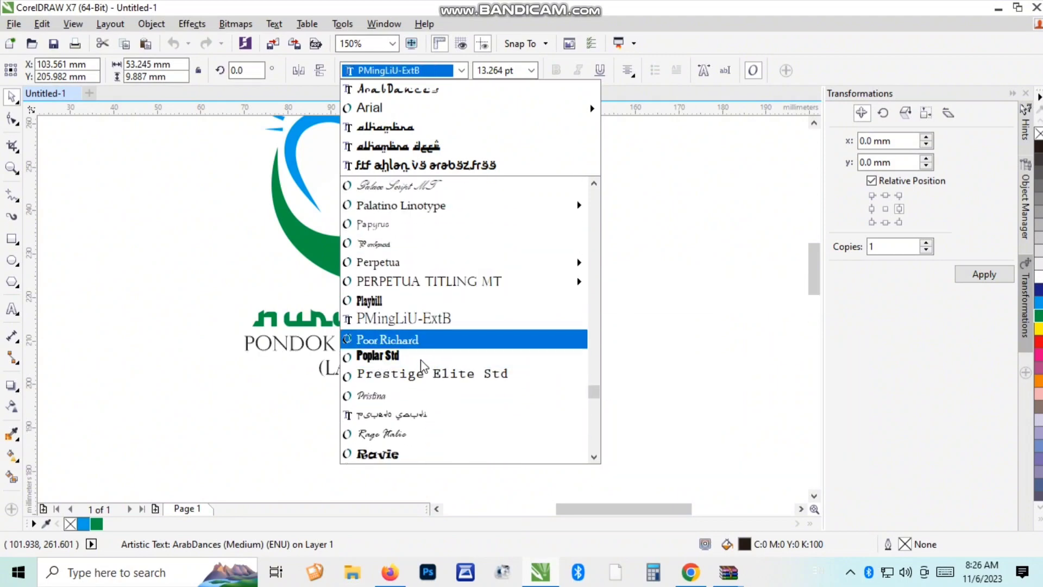
{"action": "scroll", "coordinate": [422, 389], "scroll_direction": "down", "scroll_amount": 6}
{"action": "scroll", "coordinate": [424, 413], "scroll_direction": "down", "scroll_amount": 2}
{"action": "scroll", "coordinate": [425, 411], "scroll_direction": "down", "scroll_amount": 4}
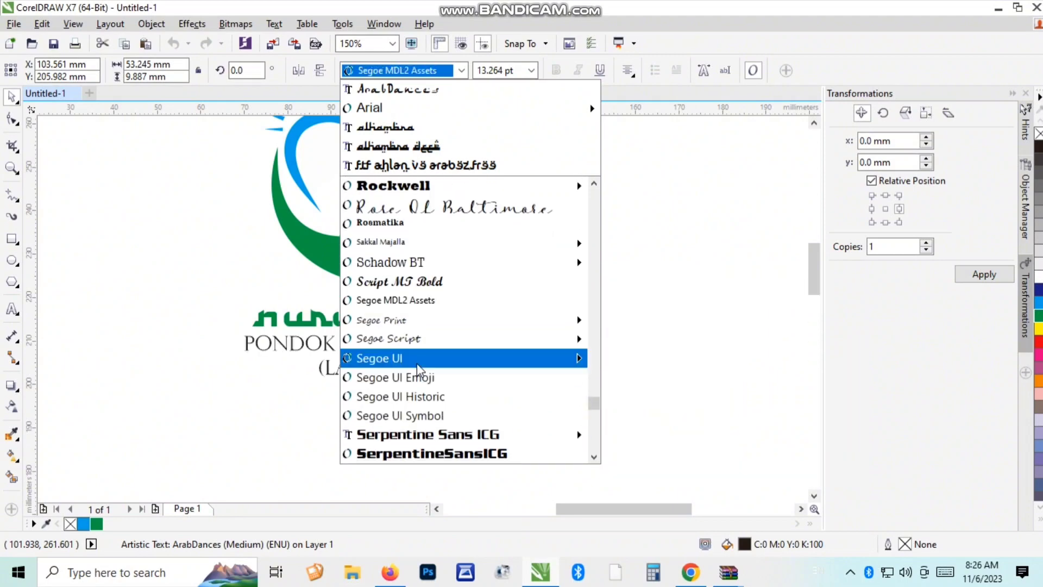
{"action": "left_click", "coordinate": [427, 263]}
{"action": "scroll", "coordinate": [380, 334], "scroll_direction": "up", "scroll_amount": 2}
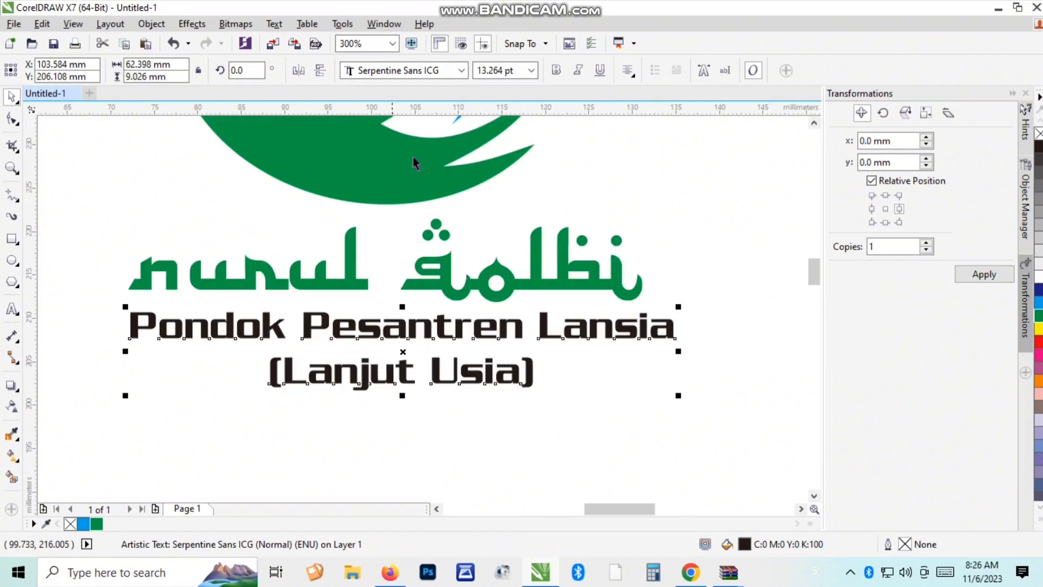
Step: Change the caption's font to Sparky Stones
{"action": "left_click", "coordinate": [434, 71]}
{"action": "scroll", "coordinate": [426, 345], "scroll_direction": "down", "scroll_amount": 4}
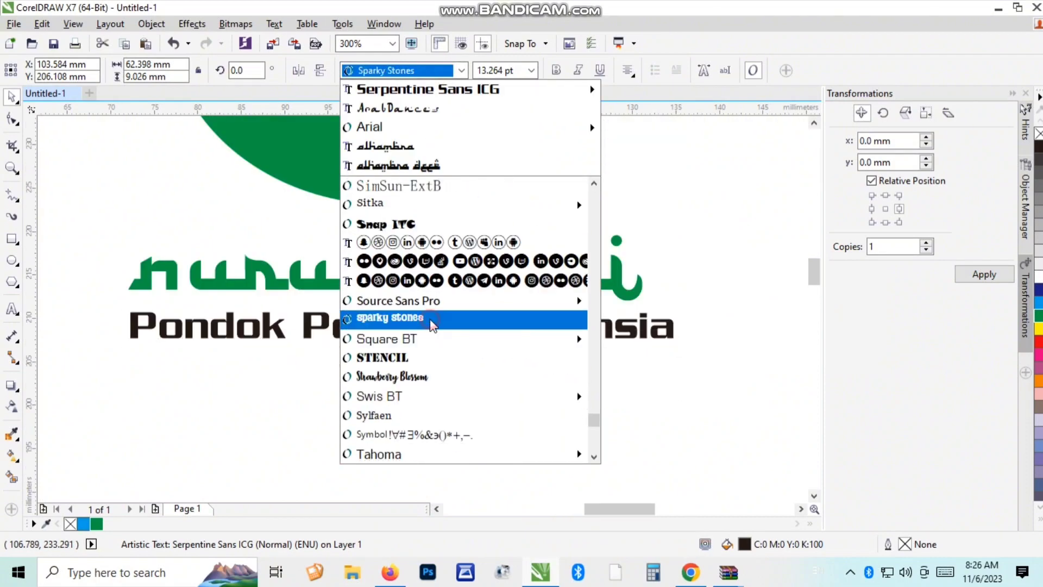
{"action": "left_click", "coordinate": [431, 322]}
{"action": "left_click", "coordinate": [405, 71]}
{"action": "scroll", "coordinate": [453, 370], "scroll_direction": "down", "scroll_amount": 5}
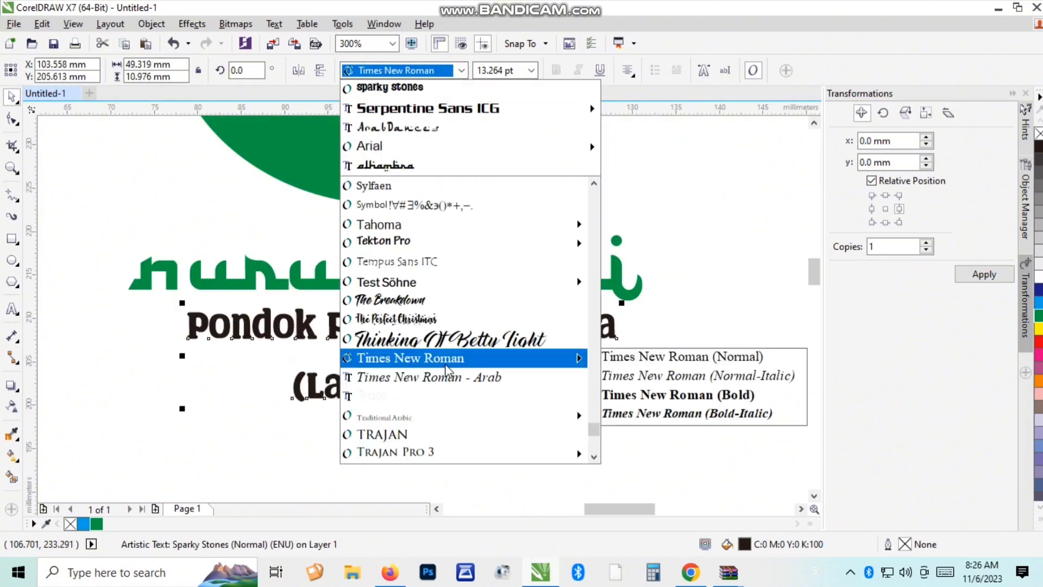
{"action": "scroll", "coordinate": [456, 304], "scroll_direction": "down", "scroll_amount": 3}
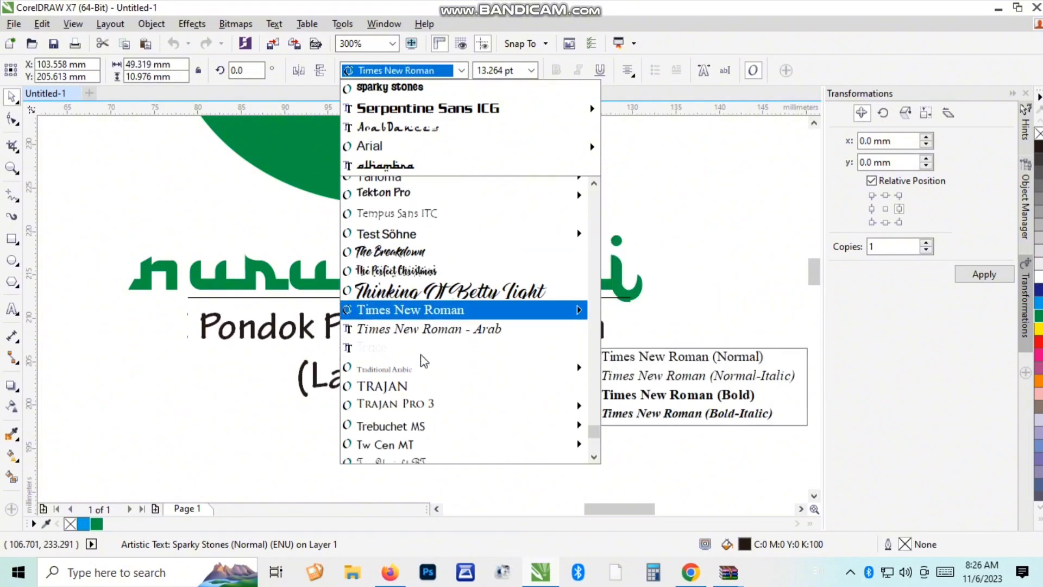
{"action": "left_click", "coordinate": [462, 186]}
{"action": "left_click", "coordinate": [556, 70]}
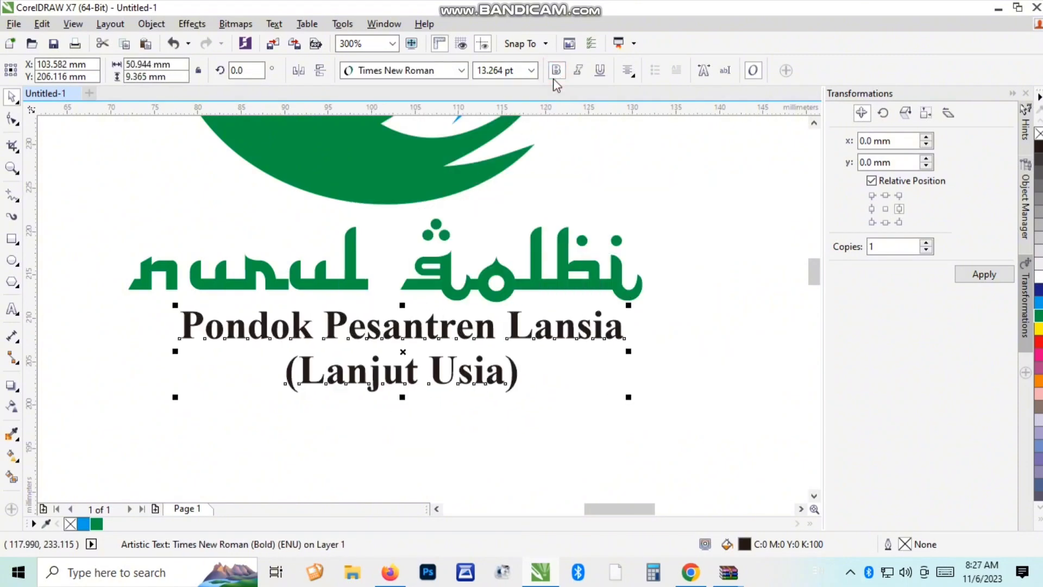
{"action": "left_click_drag", "start_coordinate": [628, 398], "coordinate": [667, 407]}
{"action": "left_click_drag", "start_coordinate": [630, 335], "coordinate": [618, 351]}
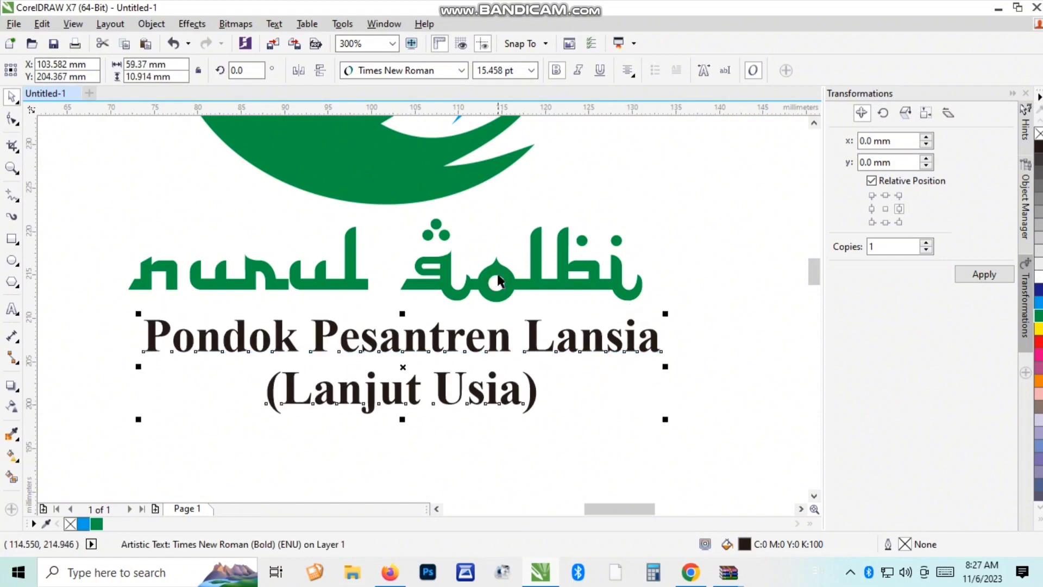
Step: Centre the caption and the "Nurul Qolbi" text horizontally on the green hand and deselect everything
{"action": "left_click", "coordinate": [498, 275], "text": "shift"}
{"action": "left_click", "coordinate": [423, 193], "text": "shift"}
{"action": "key", "text": "c"}
{"action": "scroll", "coordinate": [434, 296], "scroll_direction": "down", "scroll_amount": 2}
{"action": "left_click", "coordinate": [493, 234]}
Step: Combine the heart, rays and hand as one unit and centre the "Nurul Qolbi" text and the caption horizontally on it
{"action": "left_click_drag", "start_coordinate": [509, 153], "coordinate": [309, 278]}
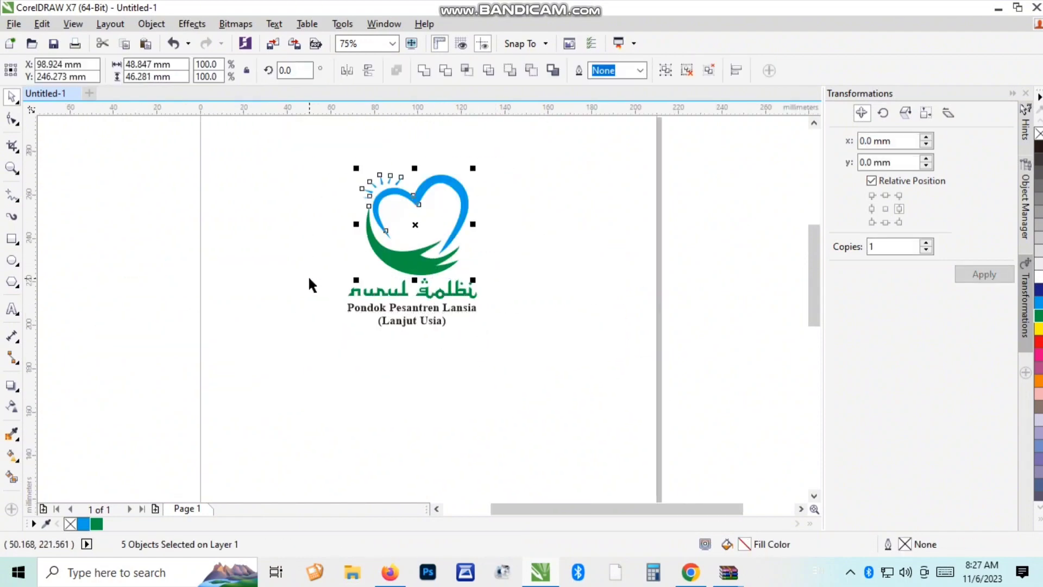
{"action": "left_click", "coordinate": [396, 294]}
{"action": "left_click", "coordinate": [402, 302]}
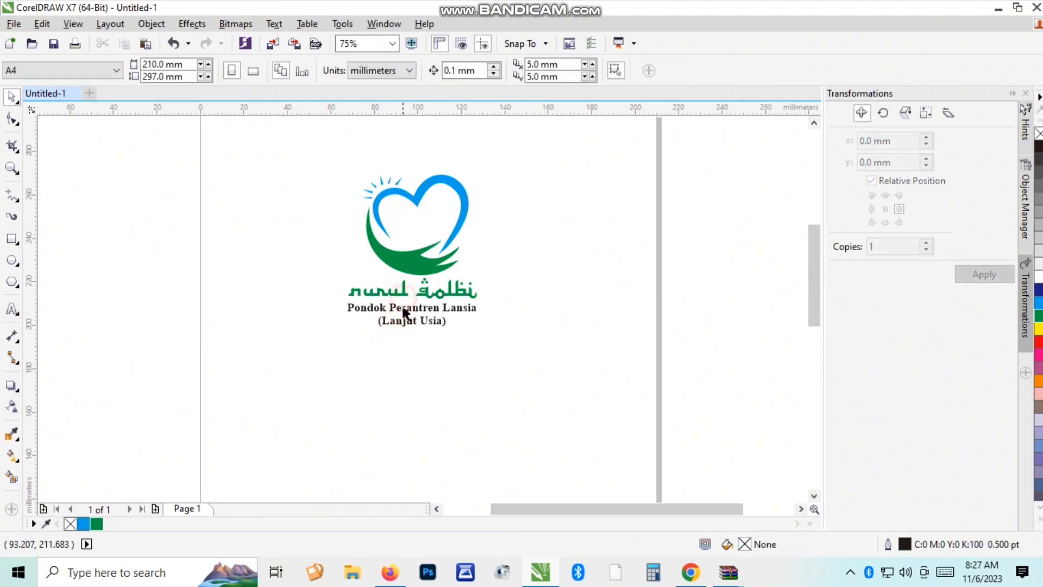
{"action": "left_click", "coordinate": [402, 307]}
{"action": "left_click", "coordinate": [404, 294], "text": "shift"}
{"action": "left_click", "coordinate": [414, 252], "text": "shift"}
{"action": "key", "text": "c"}
{"action": "left_click", "coordinate": [529, 266]}
{"action": "scroll", "coordinate": [430, 303], "scroll_direction": "up", "scroll_amount": 1}
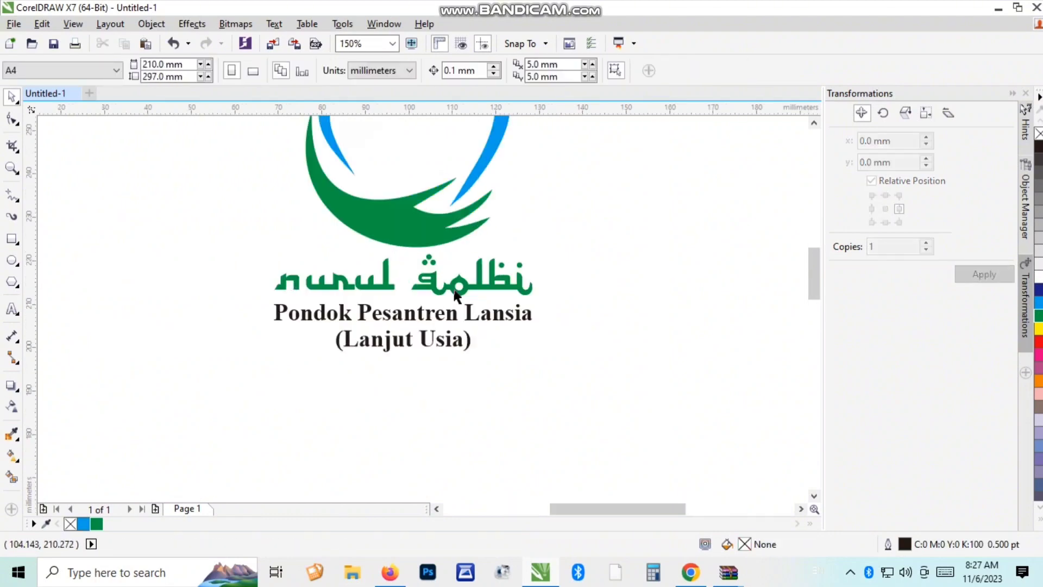
{"action": "left_click", "coordinate": [458, 293]}
{"action": "scroll", "coordinate": [396, 297], "scroll_direction": "down", "scroll_amount": 1}
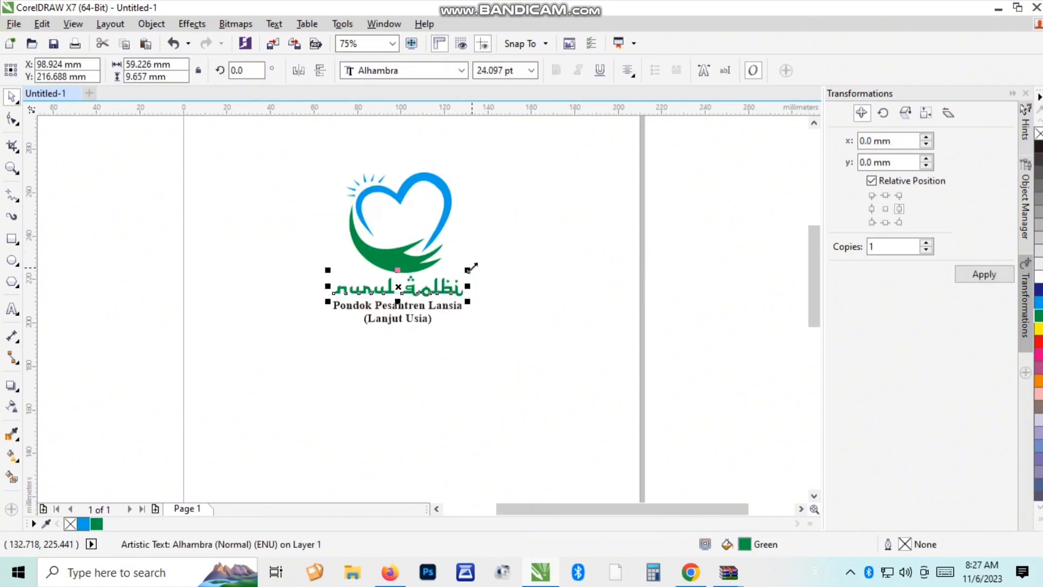
{"action": "left_click", "coordinate": [413, 343]}
{"action": "left_click_drag", "start_coordinate": [276, 364], "coordinate": [456, 294]}
{"action": "scroll", "coordinate": [456, 293], "scroll_direction": "up", "scroll_amount": 1}
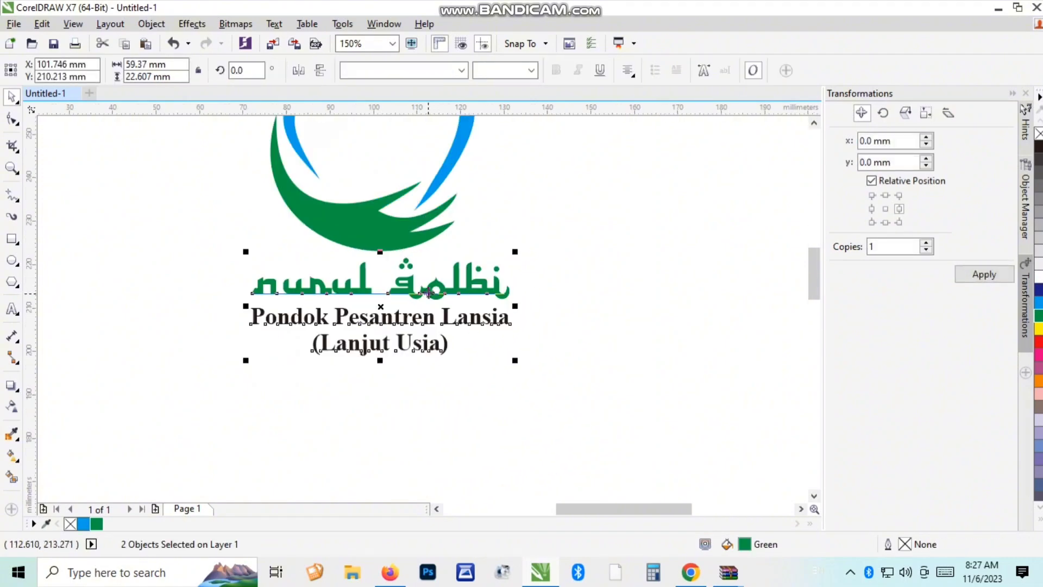
{"action": "key", "text": "Escape"}
{"action": "left_click", "coordinate": [474, 289]}
{"action": "key", "text": "F11"}
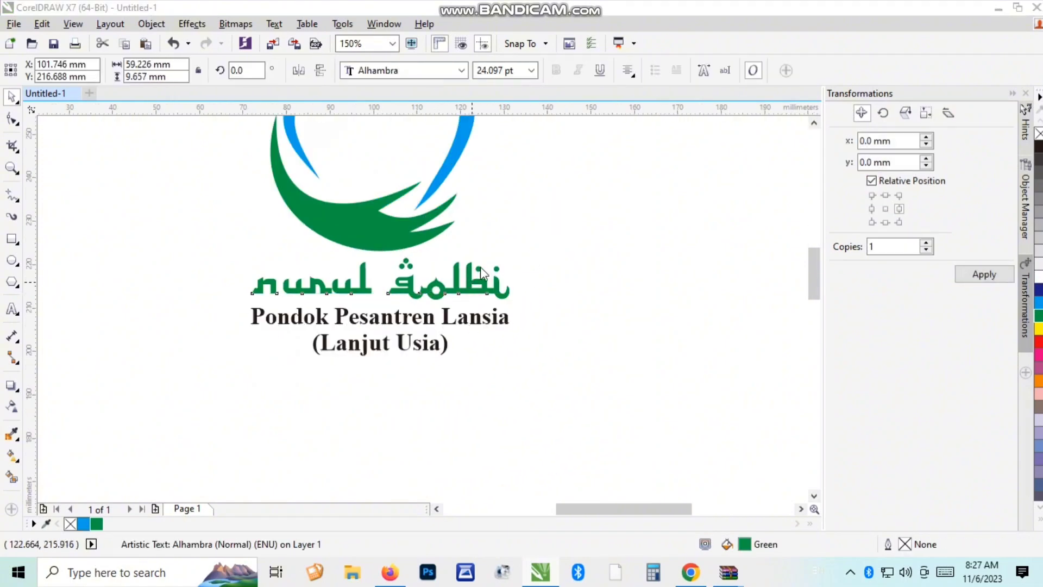
{"action": "left_click", "coordinate": [267, 374]}
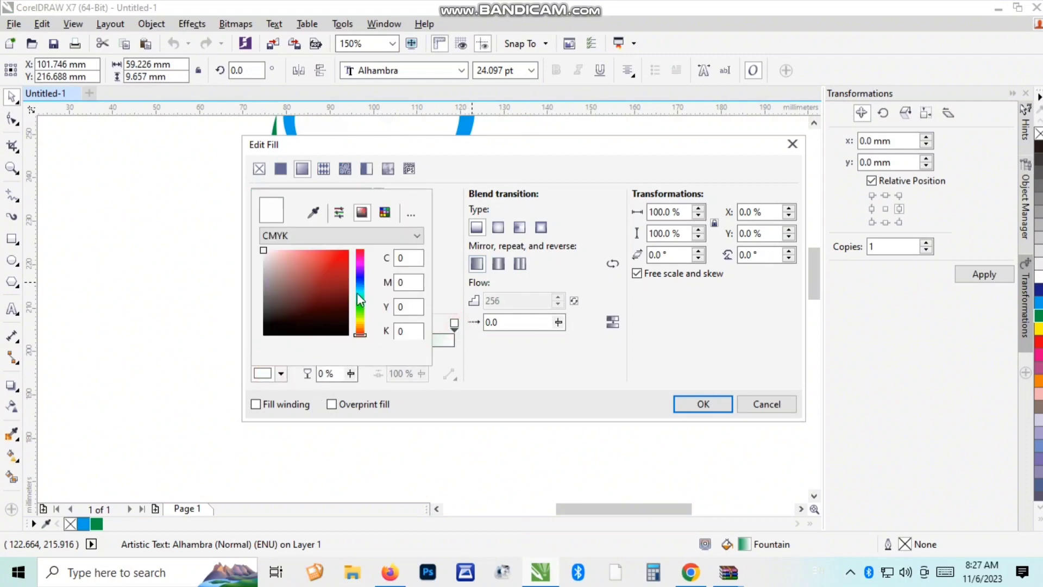
{"action": "left_click", "coordinate": [442, 261]}
{"action": "left_click_drag", "start_coordinate": [326, 227], "coordinate": [305, 278]}
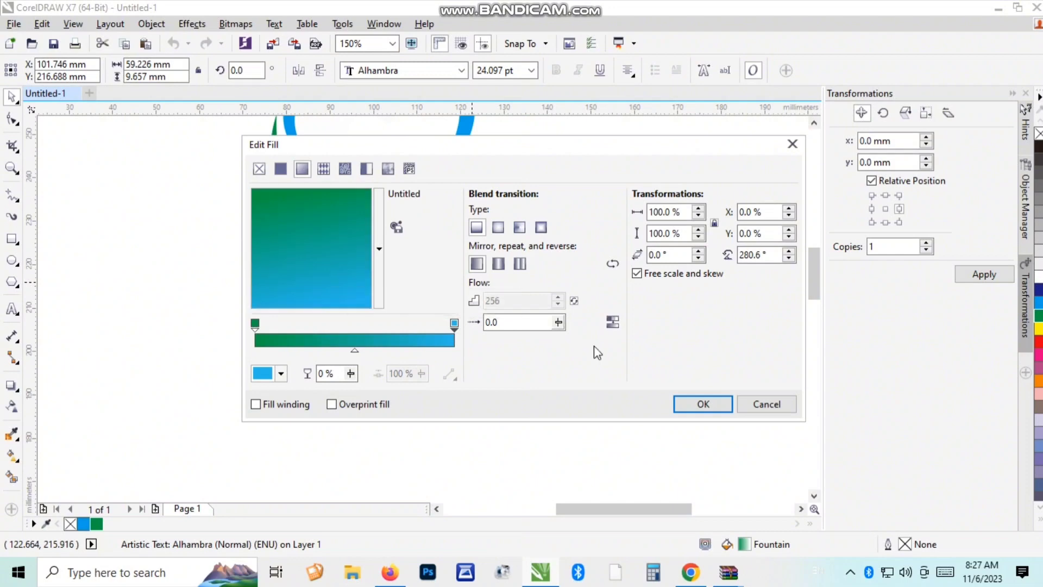
{"action": "left_click", "coordinate": [703, 404]}
{"action": "scroll", "coordinate": [353, 190], "scroll_direction": "up", "scroll_amount": 2}
{"action": "scroll", "coordinate": [280, 297], "scroll_direction": "down", "scroll_amount": 1}
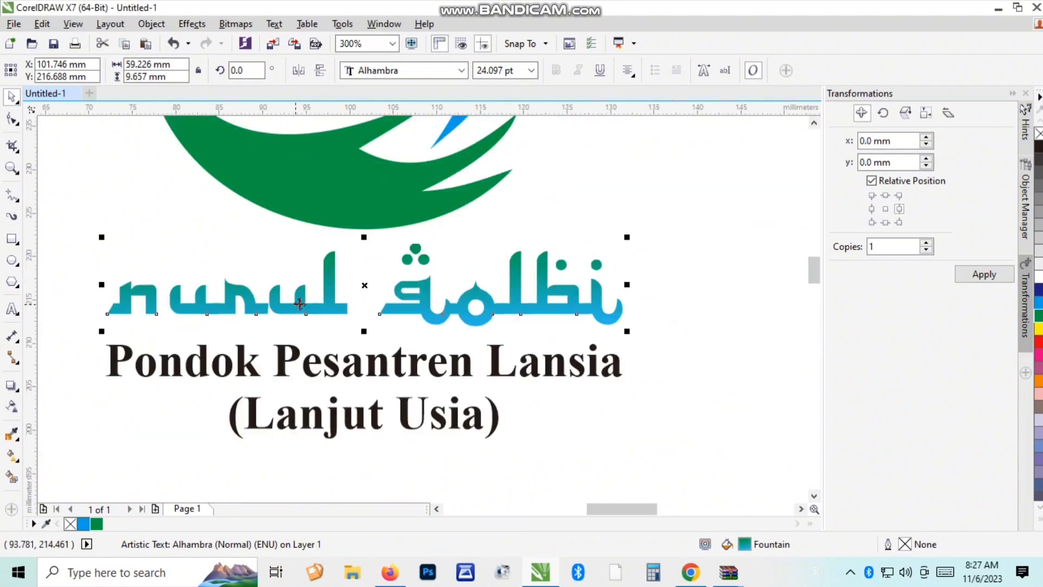
Step: Add a green colour node at 40% to the "Nurul Qolbi" gradient, set its angle to 272.9°, and deselect the text
{"action": "key", "text": "F11"}
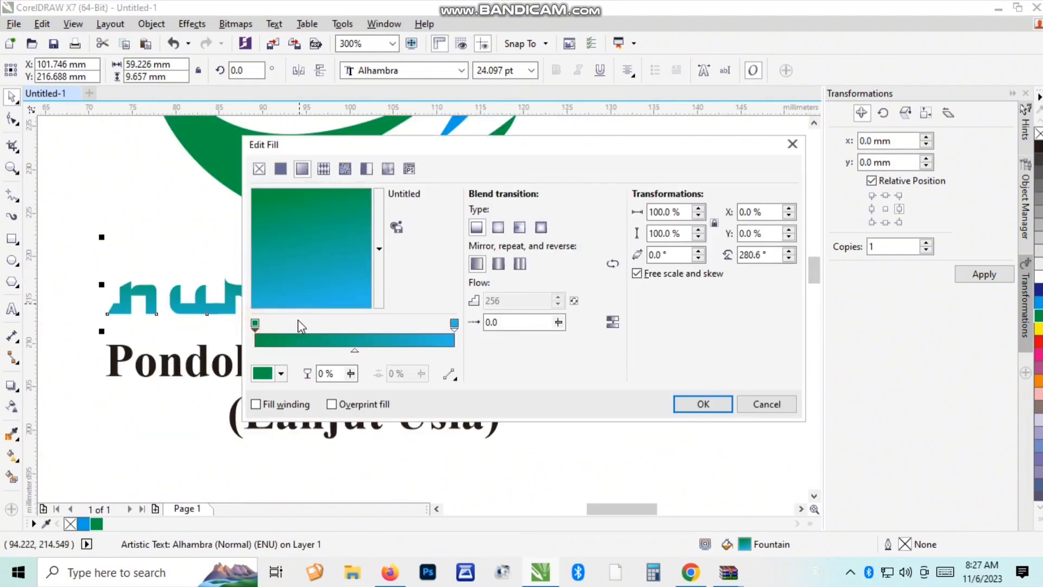
{"action": "double_click", "coordinate": [264, 324]}
{"action": "left_click_drag", "start_coordinate": [264, 324], "coordinate": [335, 326]}
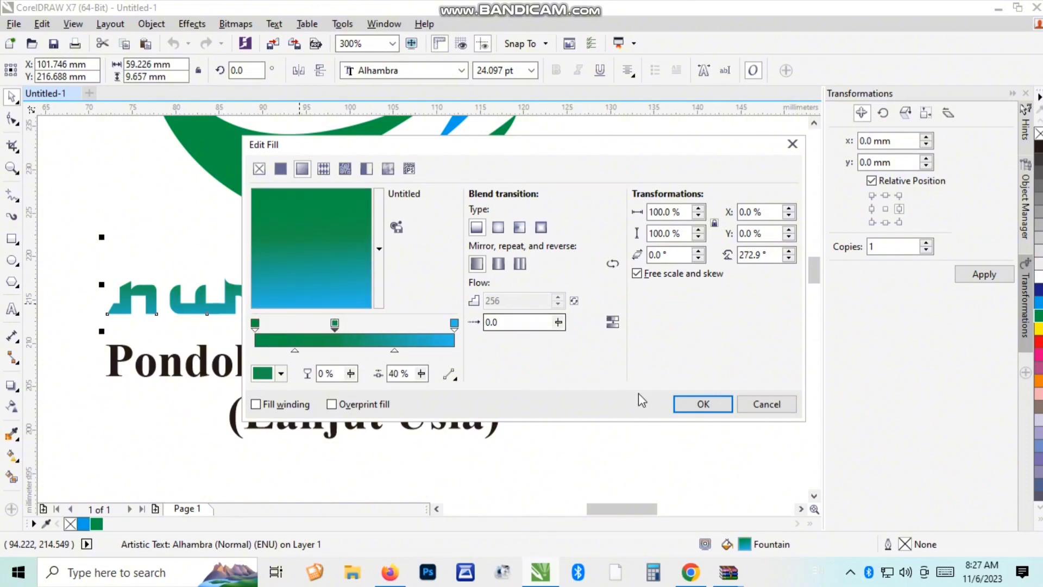
{"action": "left_click", "coordinate": [686, 404]}
{"action": "left_click", "coordinate": [383, 315]}
{"action": "scroll", "coordinate": [383, 305], "scroll_direction": "down", "scroll_amount": 4}
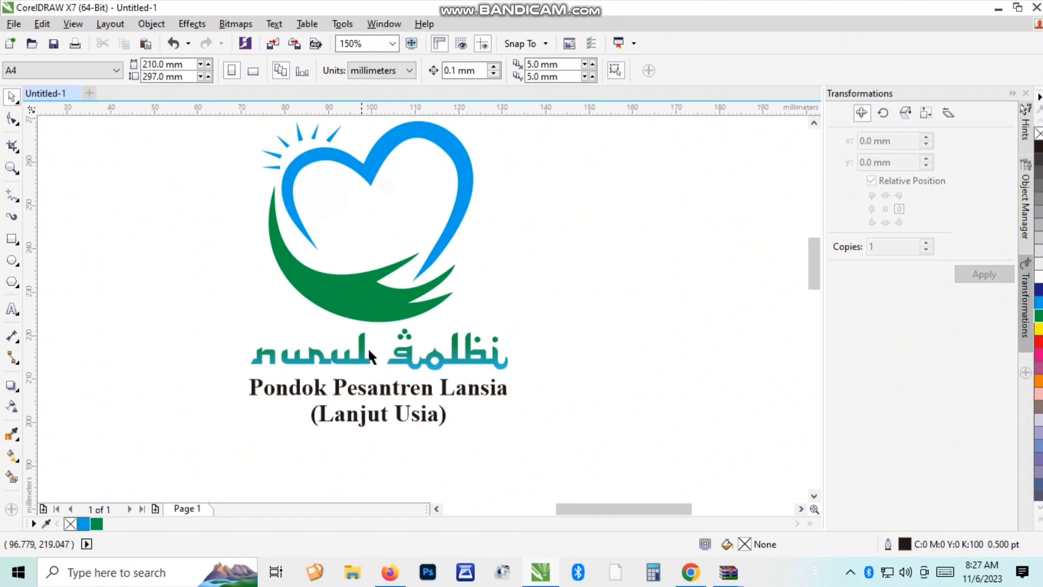
Step: Set the caption in bold Trajan Pro 3 and scale it to about 67 mm wide beneath the "Nurul Qolbi" text
{"action": "left_click", "coordinate": [367, 347]}
{"action": "left_click", "coordinate": [393, 402]}
{"action": "left_click", "coordinate": [462, 70]}
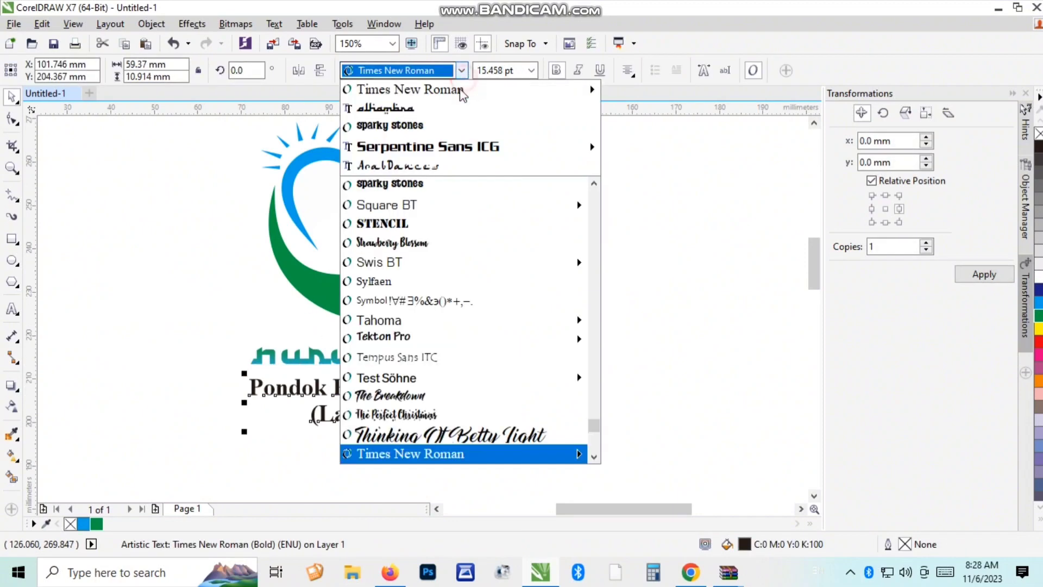
{"action": "scroll", "coordinate": [447, 272], "scroll_direction": "down", "scroll_amount": 5}
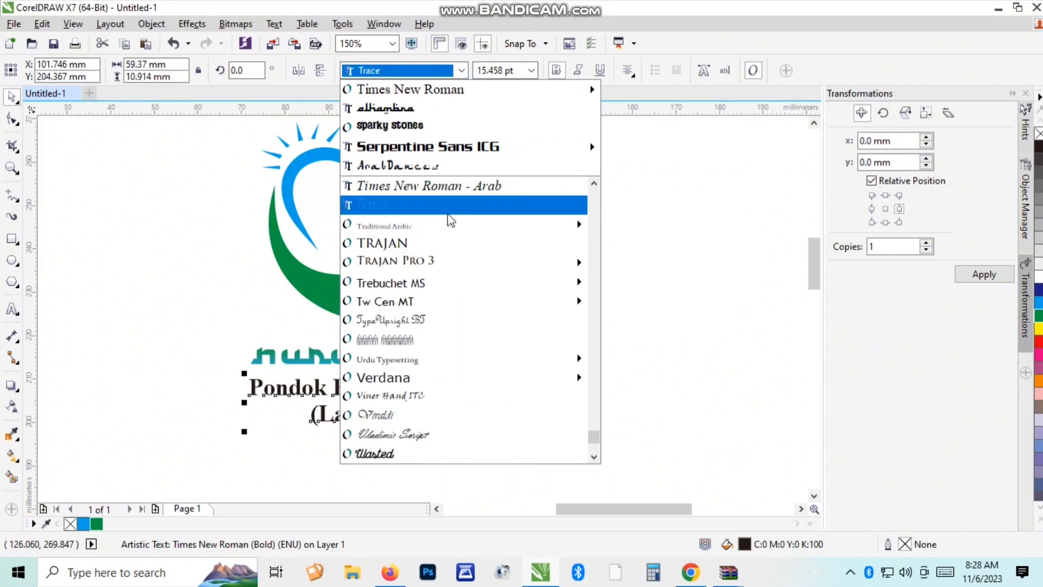
{"action": "mouse_move", "coordinate": [448, 263]}
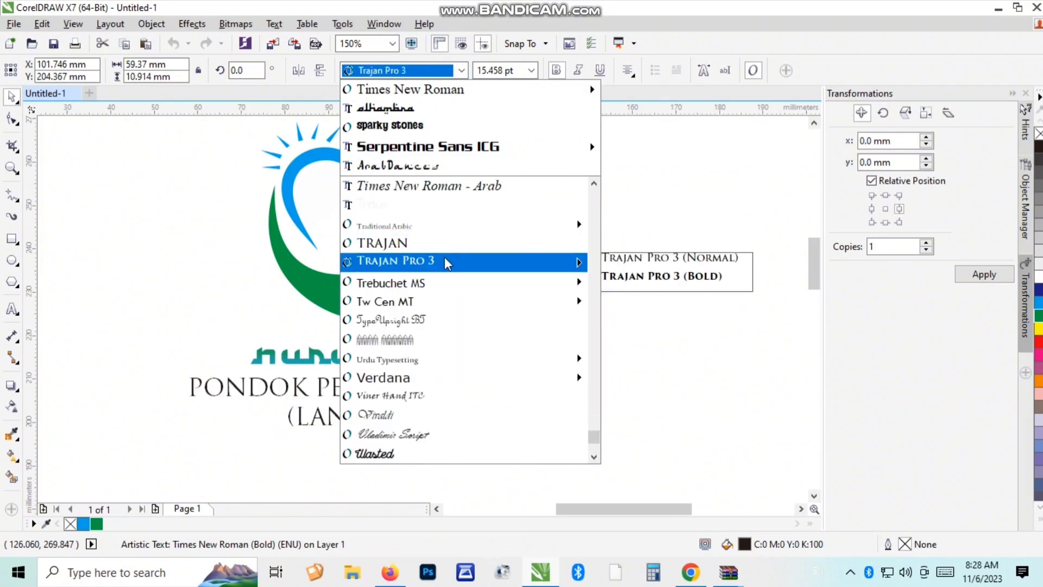
{"action": "left_click", "coordinate": [621, 281]}
{"action": "left_click_drag", "start_coordinate": [572, 442], "coordinate": [496, 411]}
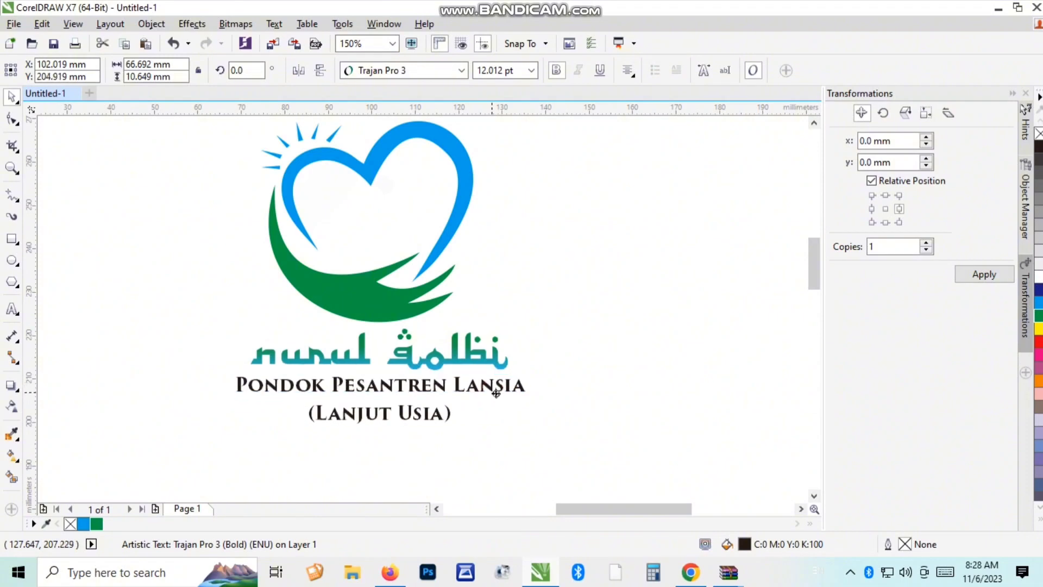
{"action": "left_click", "coordinate": [561, 298]}
Step: Group the symbol, the "Nurul Qolbi" text and the caption into one object
{"action": "scroll", "coordinate": [500, 206], "scroll_direction": "down", "scroll_amount": 3}
{"action": "left_click_drag", "start_coordinate": [334, 341], "coordinate": [335, 338]}
{"action": "scroll", "coordinate": [409, 274], "scroll_direction": "up", "scroll_amount": 5}
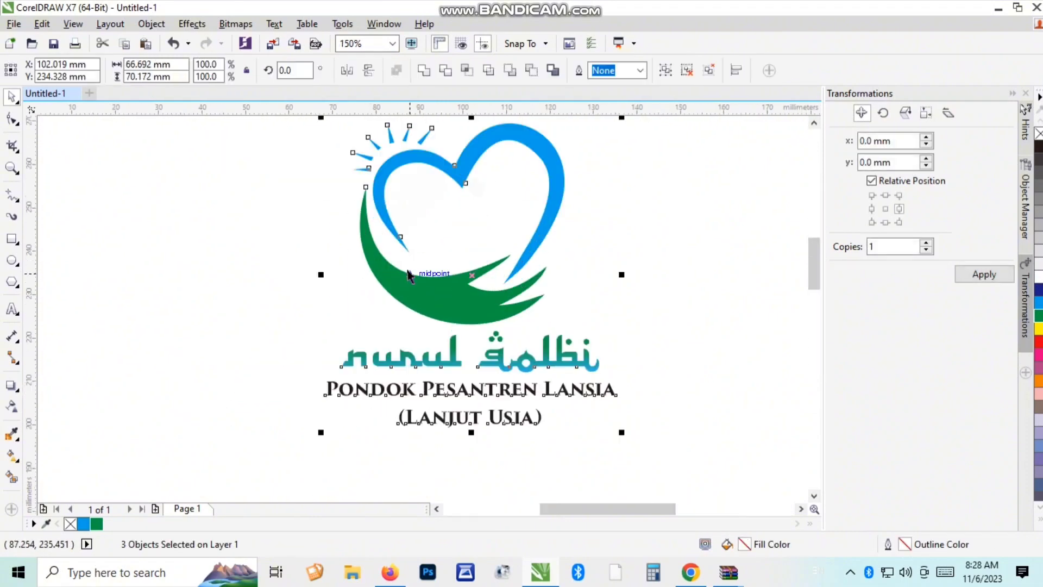
{"action": "key", "text": "ctrl+g"}
{"action": "scroll", "coordinate": [320, 322], "scroll_direction": "down", "scroll_amount": 2}
{"action": "scroll", "coordinate": [376, 282], "scroll_direction": "up", "scroll_amount": 2}
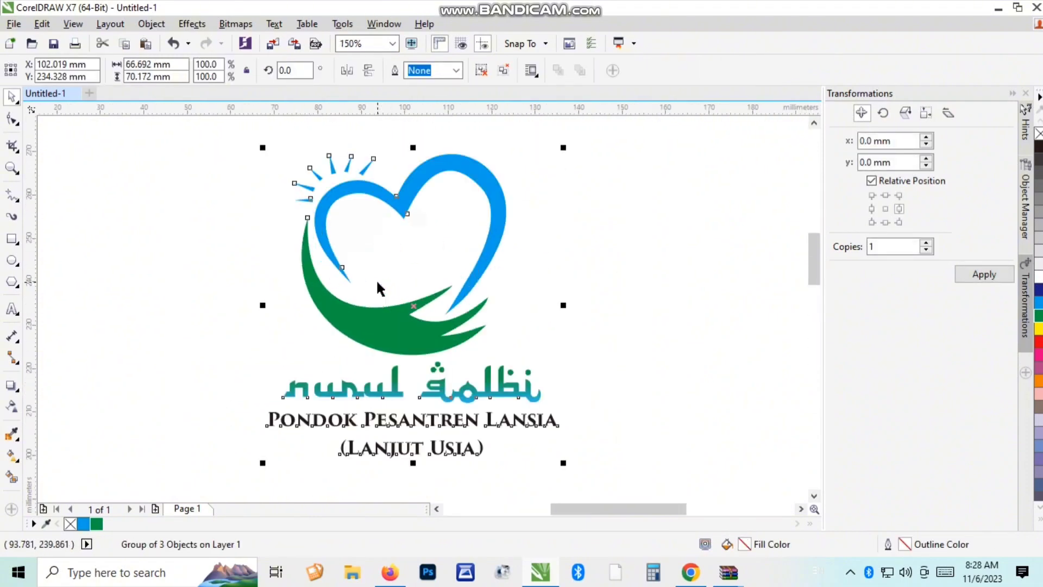
Step: Ungroup the complete logo into the symbol and its two text objects, then deselect them
{"action": "left_click", "coordinate": [576, 269]}
{"action": "left_click", "coordinate": [392, 323]}
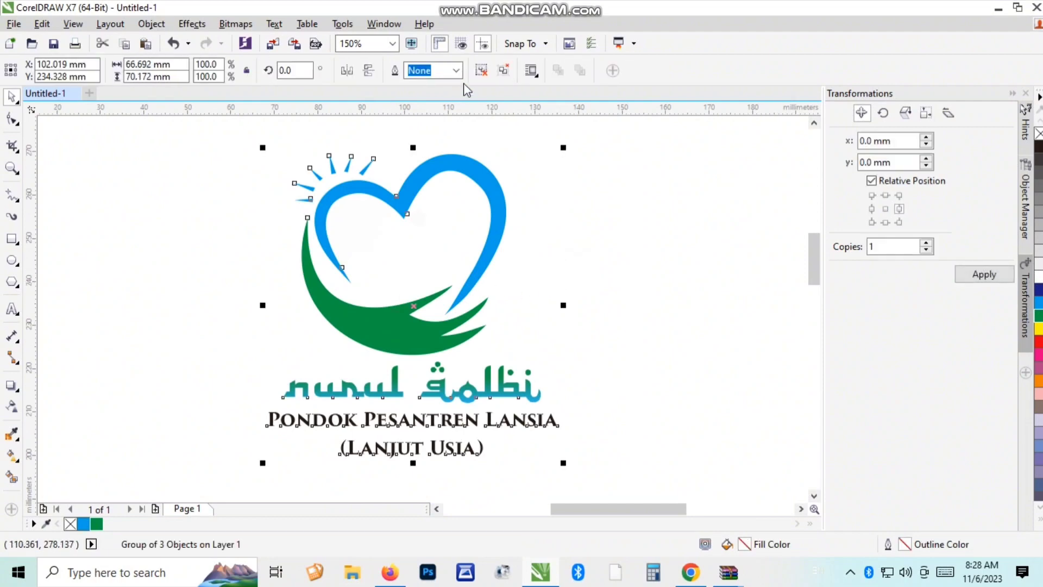
{"action": "left_click", "coordinate": [586, 179]}
{"action": "left_click", "coordinate": [416, 311]}
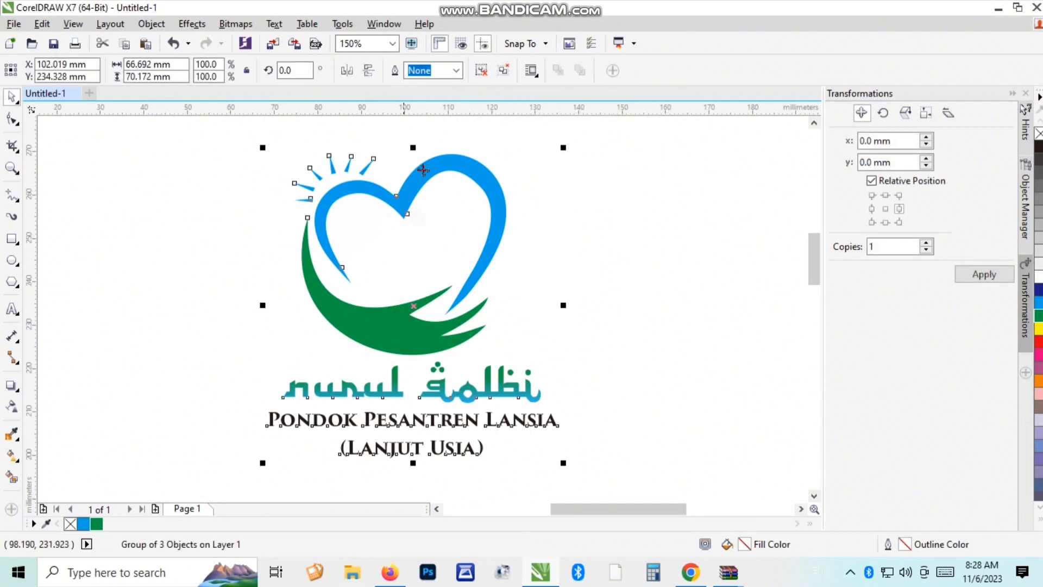
{"action": "left_click", "coordinate": [481, 70]}
{"action": "left_click", "coordinate": [509, 251]}
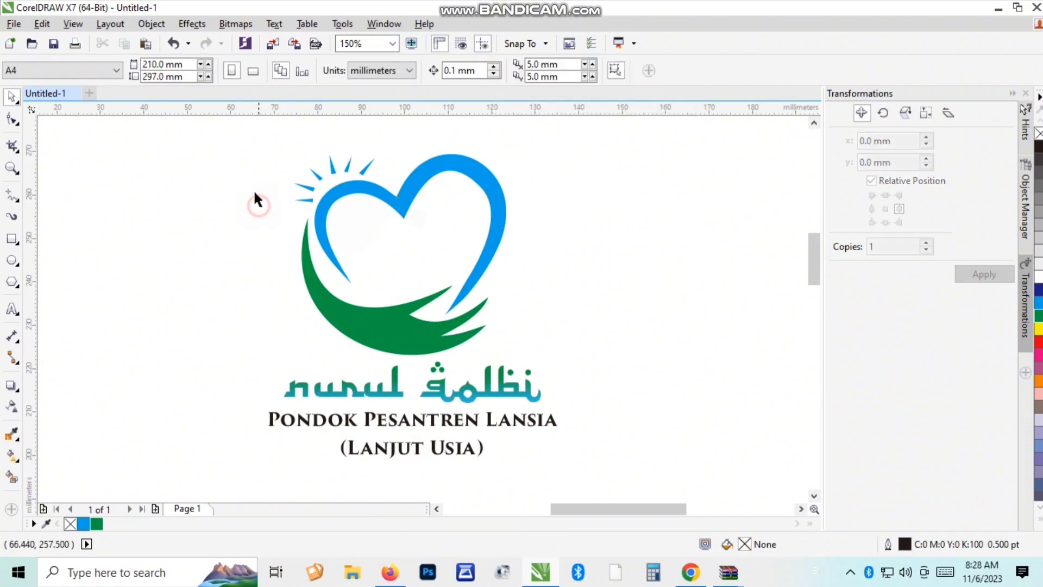
Step: Try to export the whole selected logo as a transparent PNG named "Logo NQ" in Documents, and cancel at the preview
{"action": "left_click_drag", "start_coordinate": [233, 150], "coordinate": [598, 481]}
{"action": "key", "text": "ctrl+e"}
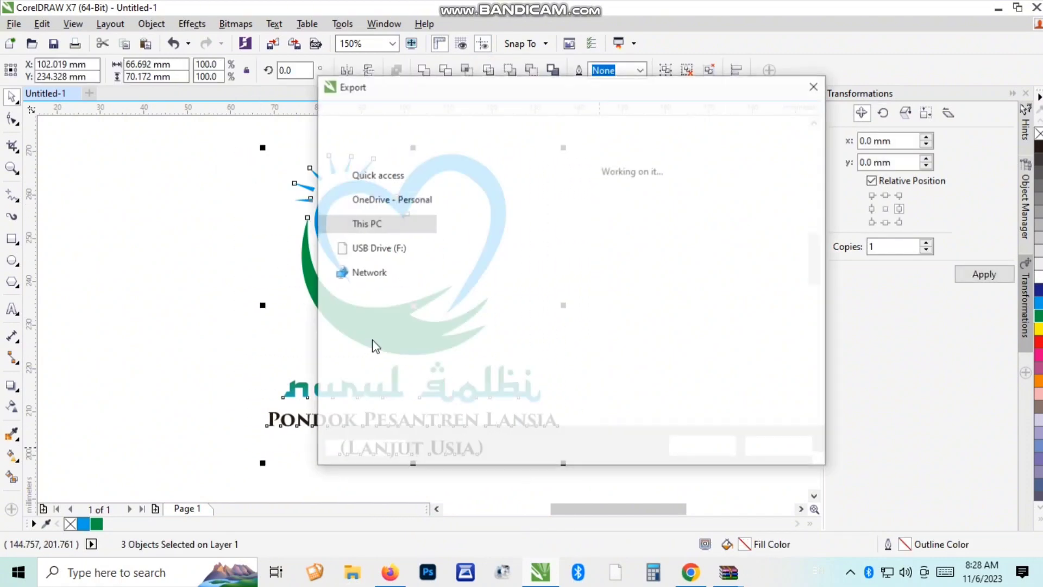
{"action": "left_click", "coordinate": [478, 354]}
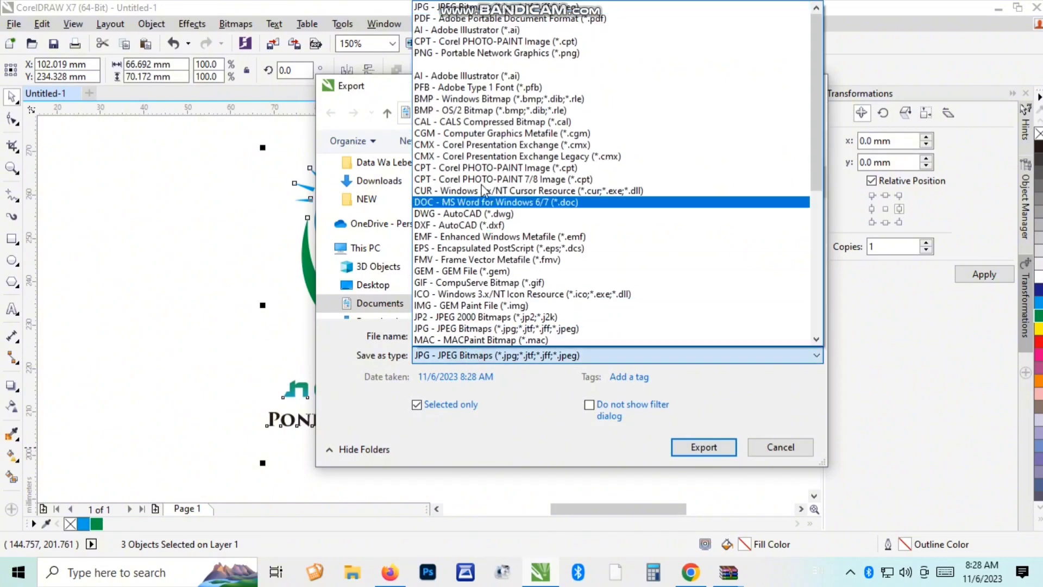
{"action": "left_click", "coordinate": [478, 53]}
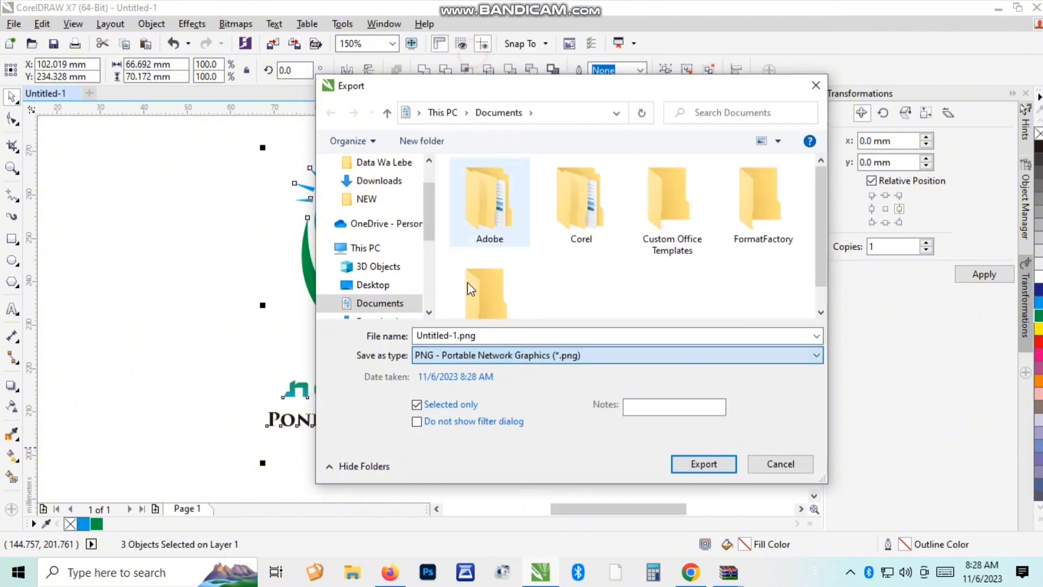
{"action": "left_click", "coordinate": [484, 335]}
{"action": "type", "text": "Logo NQ"}
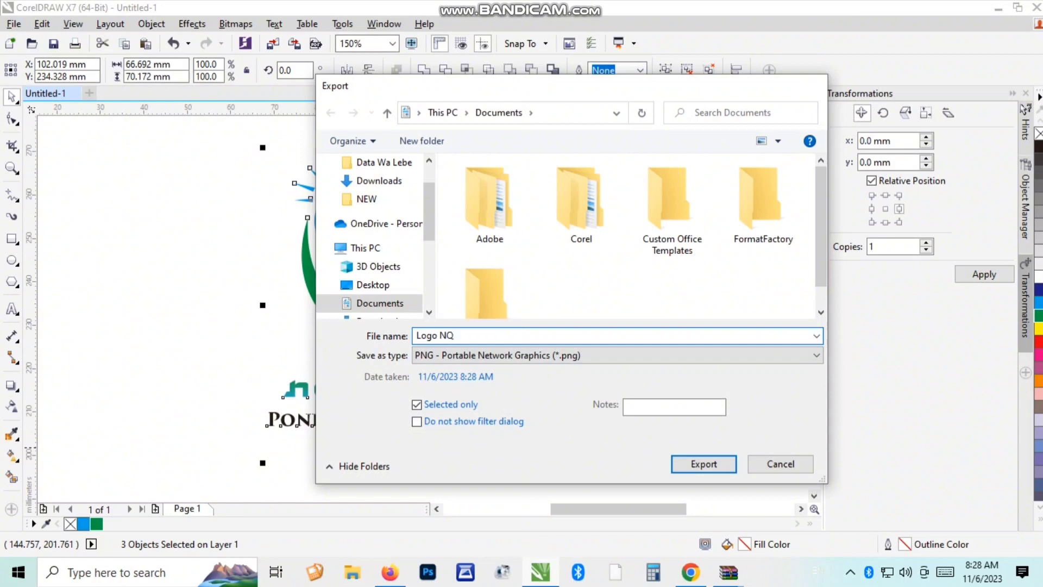
{"action": "key", "text": "Return"}
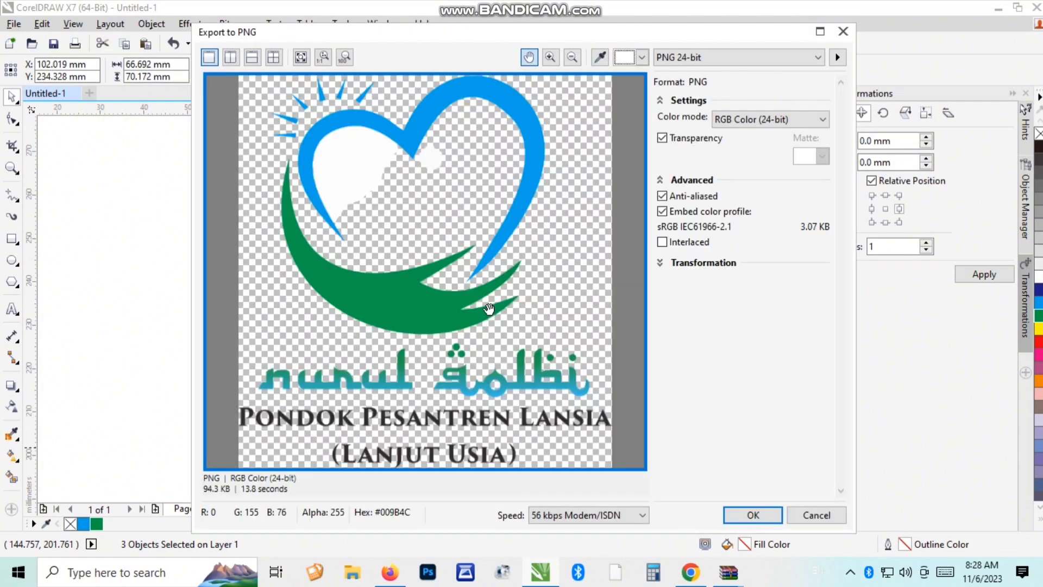
{"action": "left_click", "coordinate": [815, 515]}
Step: Ungroup the heart, rays and hand symbol and delete the stray white shapes inside the heart
{"action": "left_click", "coordinate": [713, 207]}
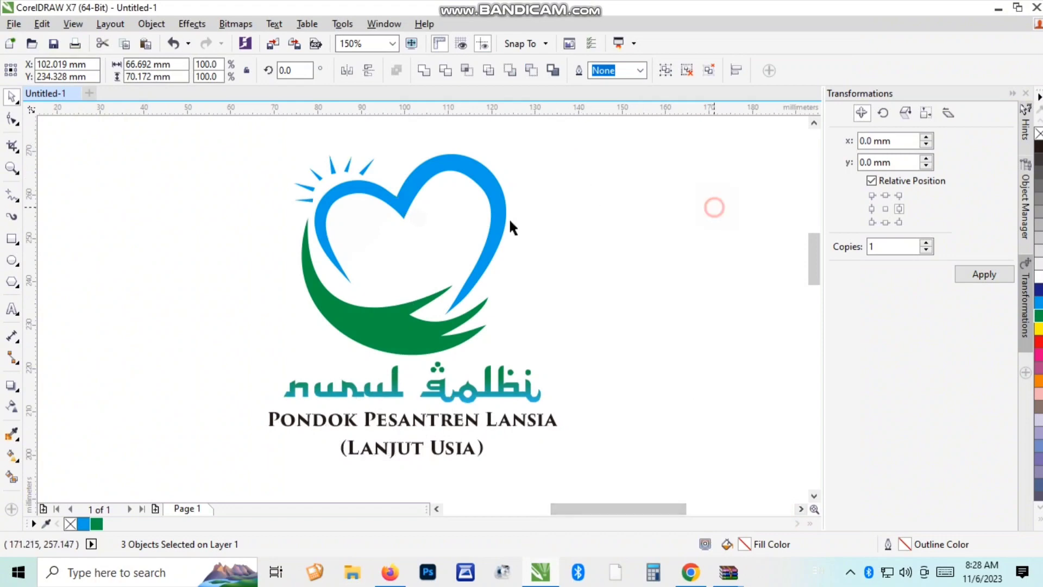
{"action": "left_click", "coordinate": [504, 219]}
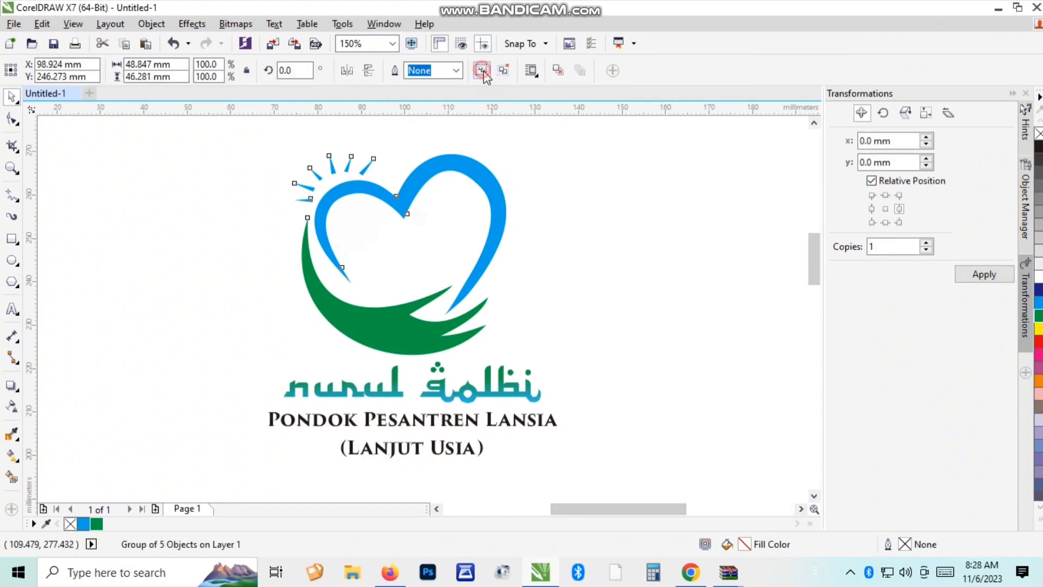
{"action": "left_click", "coordinate": [482, 71]}
{"action": "left_click", "coordinate": [381, 214]}
{"action": "key", "text": "Delete"}
{"action": "left_click", "coordinate": [391, 211]}
{"action": "left_click", "coordinate": [394, 219]}
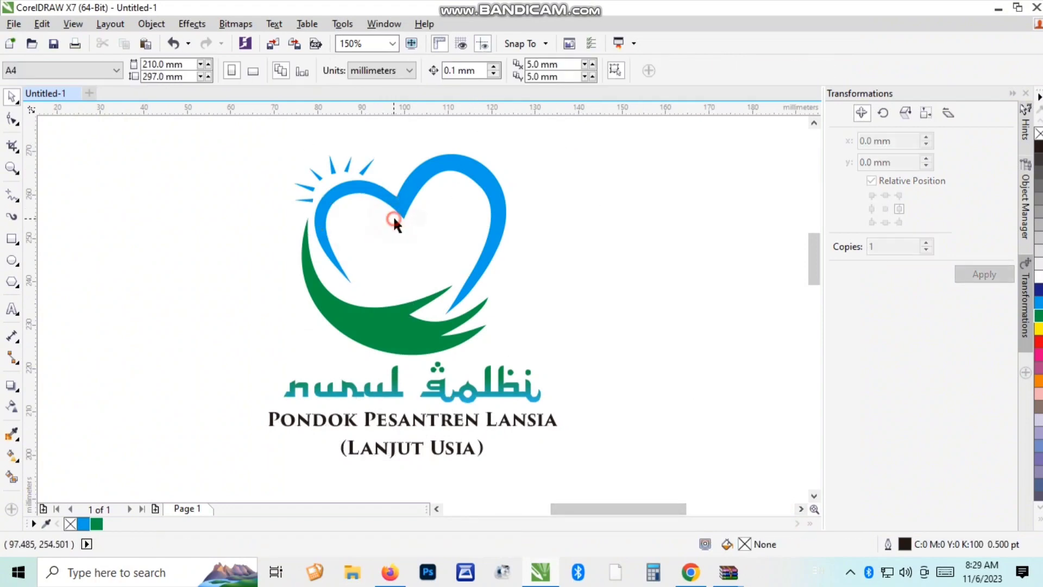
{"action": "left_click", "coordinate": [394, 219]}
Step: Export all the selected logo objects to Documents as a PNG named "Logo NQ" with transparency in 24-bit RGB
{"action": "left_click_drag", "start_coordinate": [618, 116], "coordinate": [205, 461]}
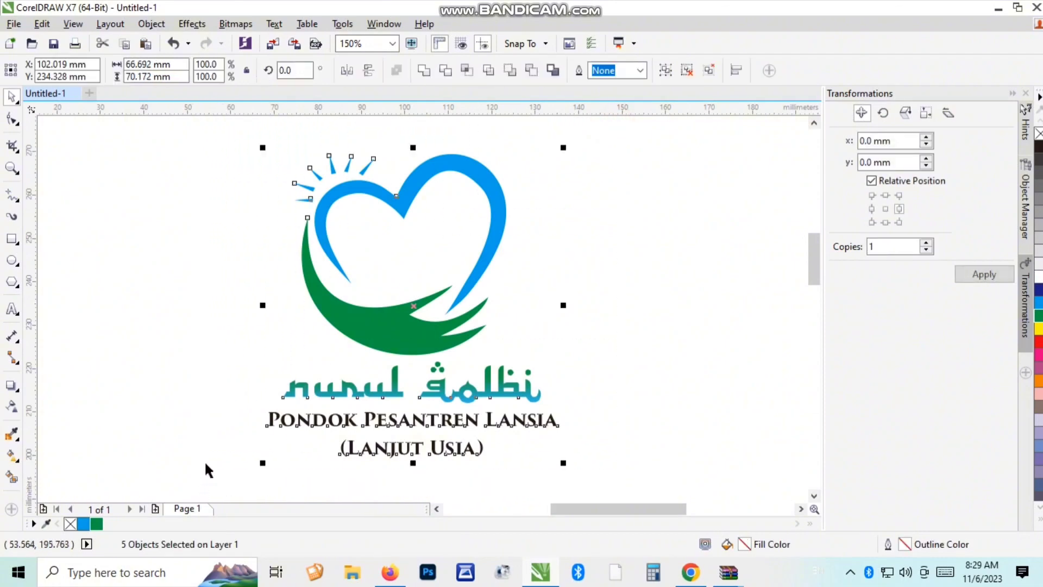
{"action": "key", "text": "ctrl+e"}
{"action": "type", "text": "Logo NQ"}
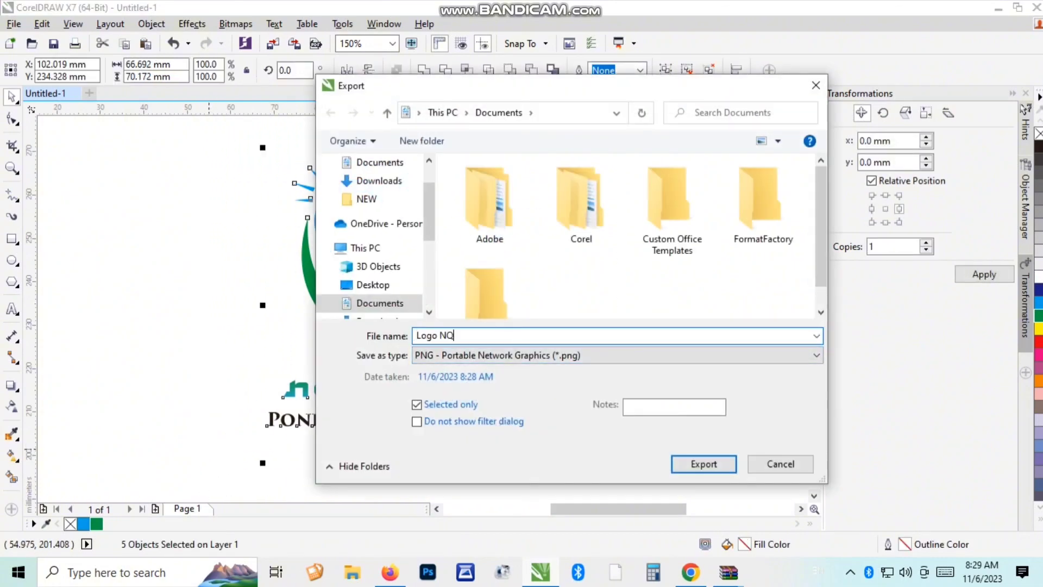
{"action": "key", "text": "Return"}
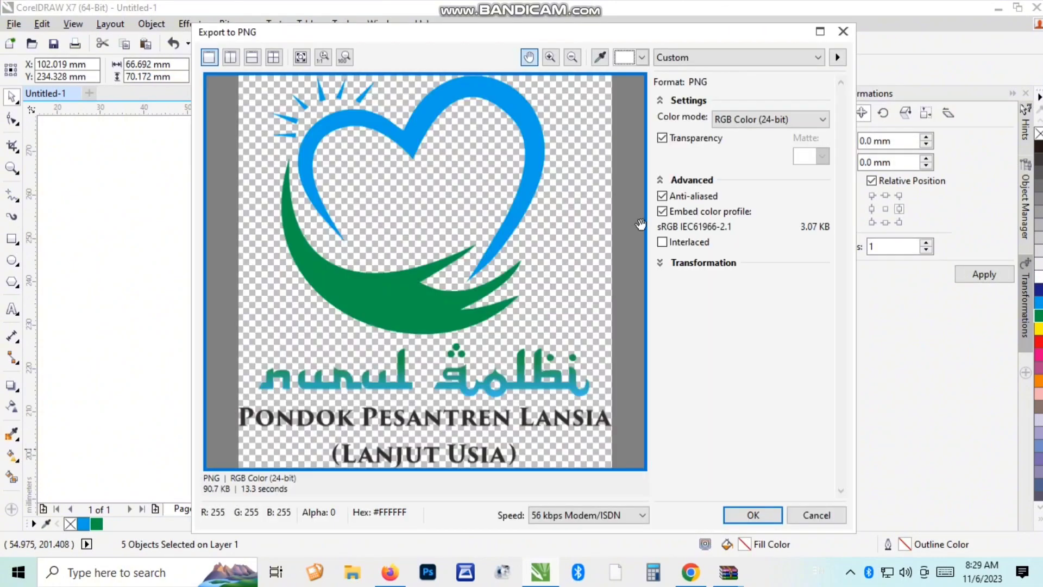
{"action": "left_click", "coordinate": [761, 512]}
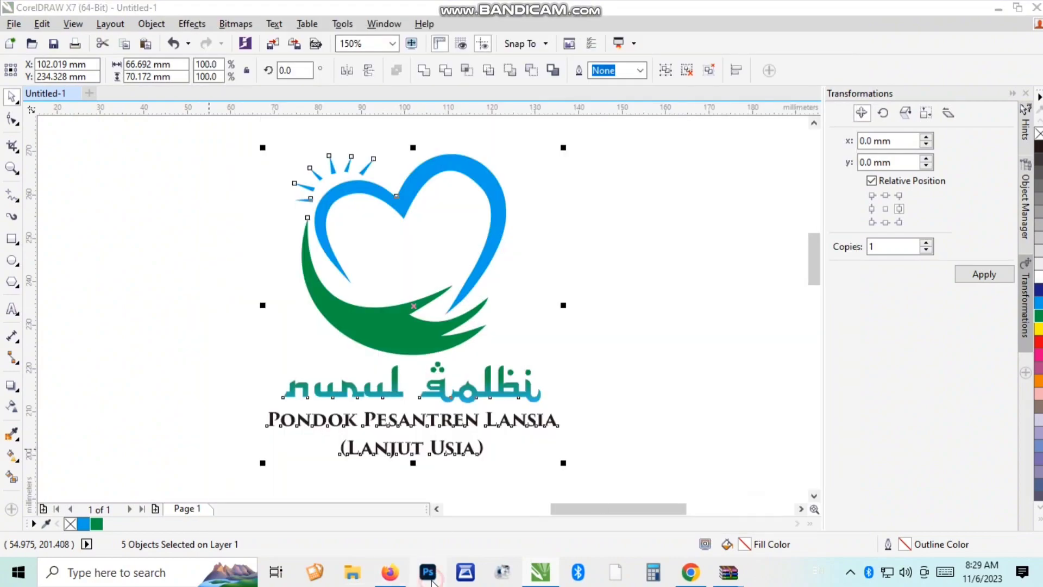